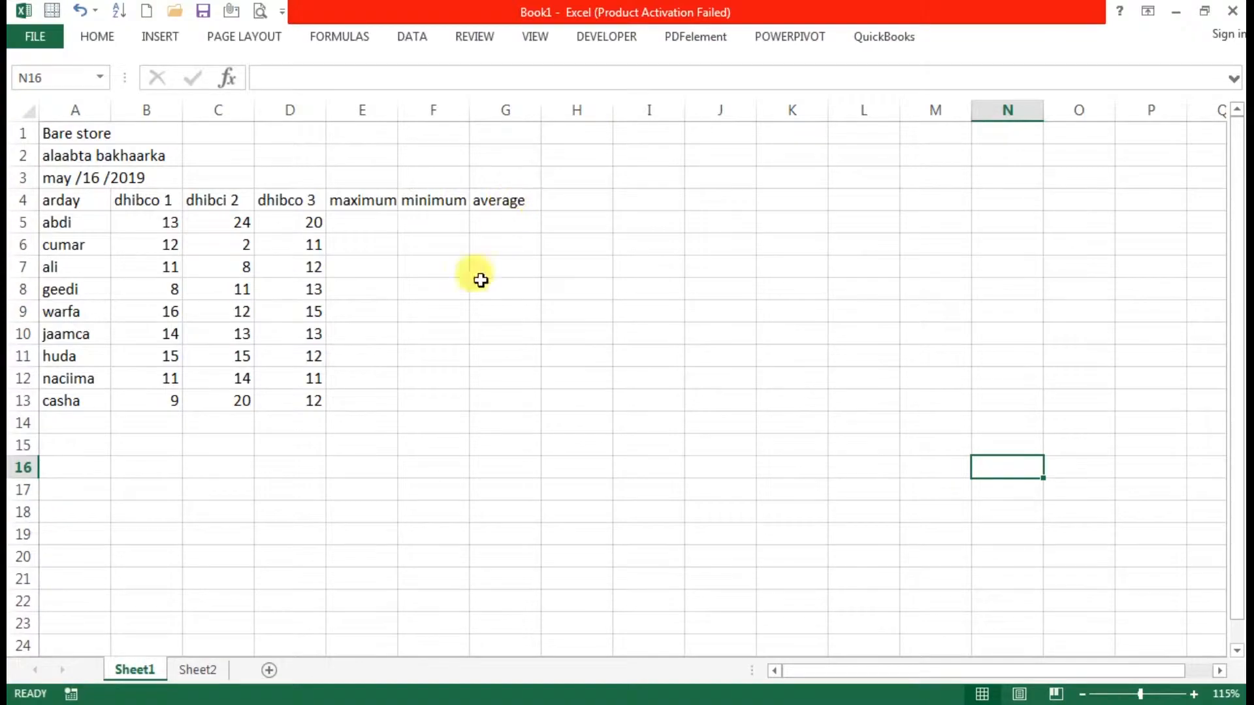
- Look over the division table on Sheet2, then return to Sheet1
{"action": "left_click", "coordinate": [197, 671]}
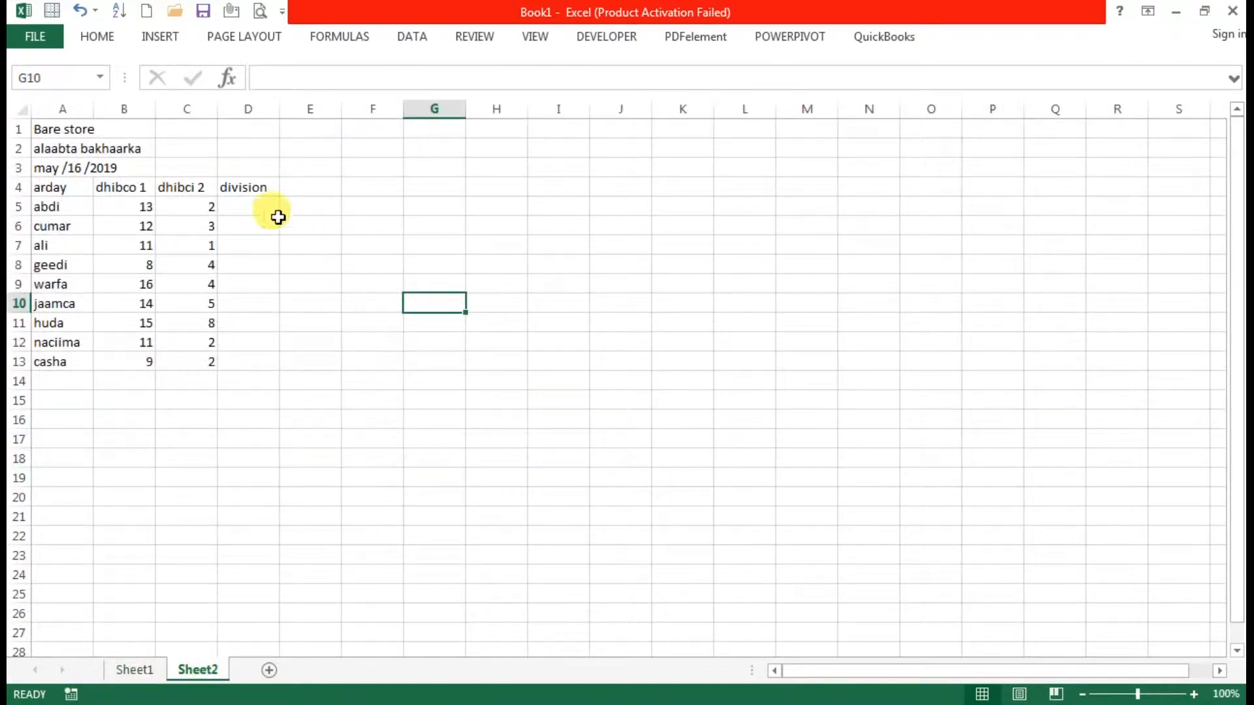
{"action": "scroll", "coordinate": [328, 231], "scroll_direction": "up", "scroll_amount": 1}
{"action": "scroll", "coordinate": [330, 233], "scroll_direction": "up", "scroll_amount": 3}
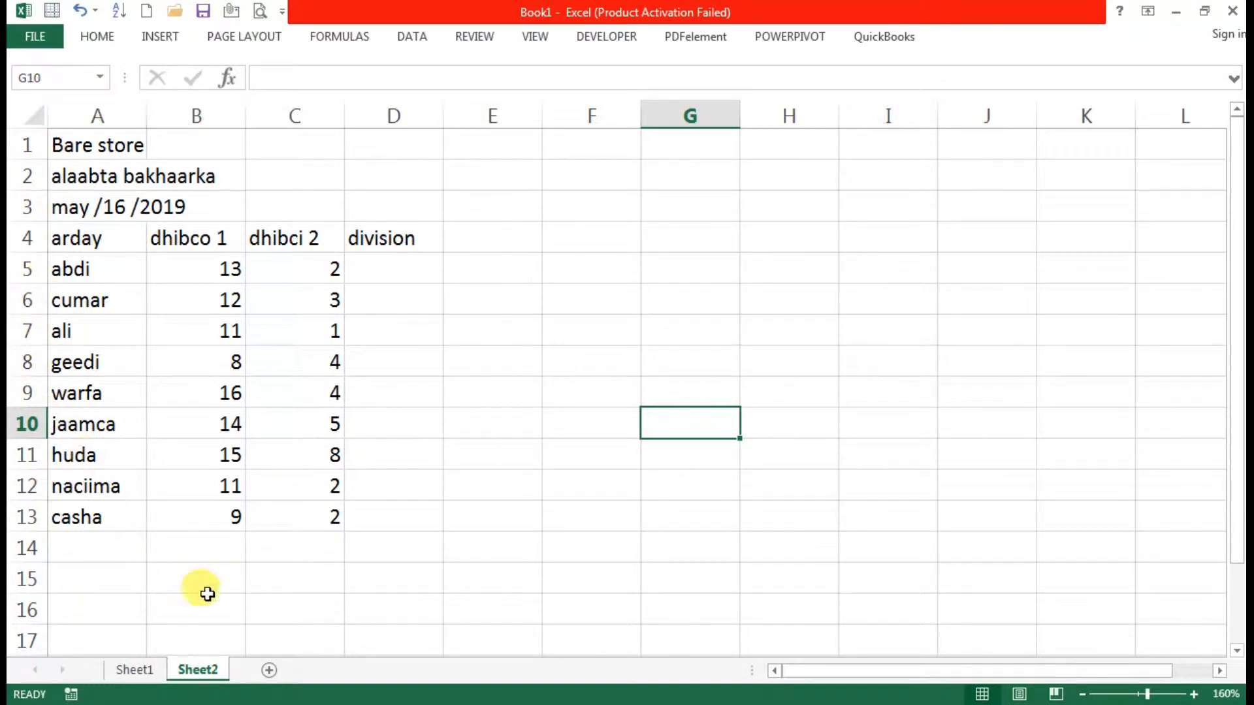
{"action": "left_click", "coordinate": [128, 668]}
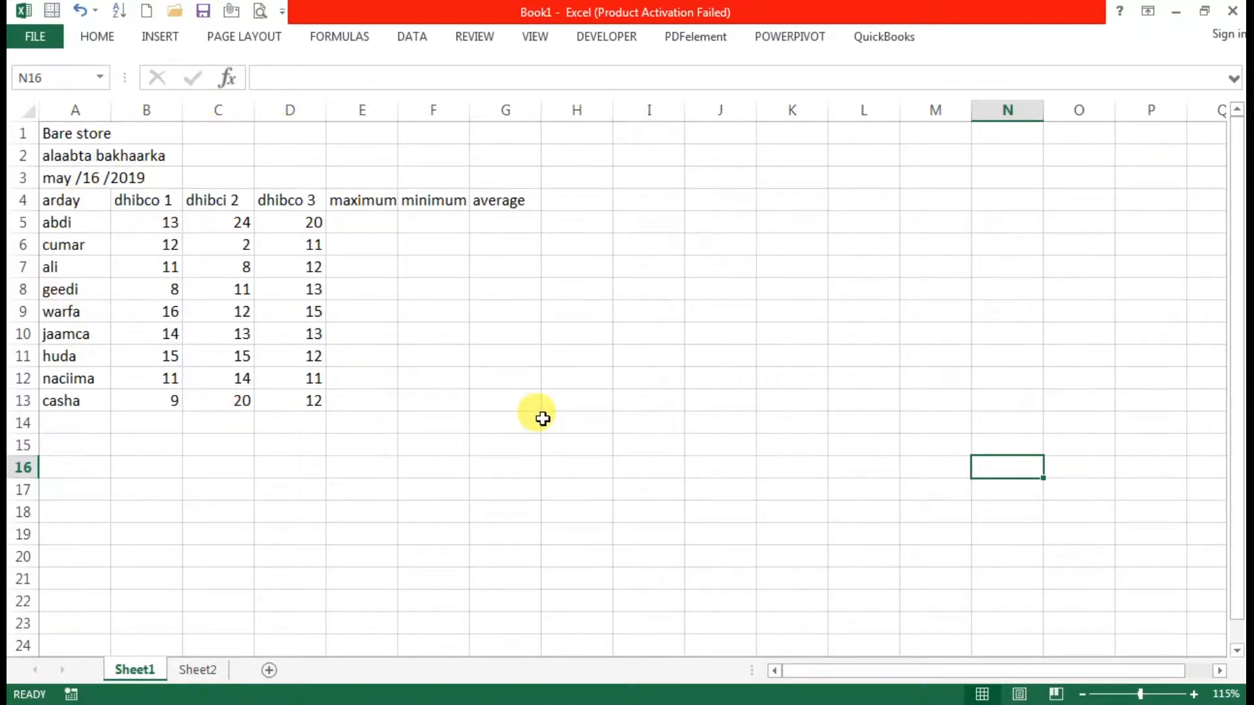
- Merge and center the "Bare store" title across A1:G1 and make it bold
{"action": "left_click", "coordinate": [65, 137]}
{"action": "left_click", "coordinate": [128, 135]}
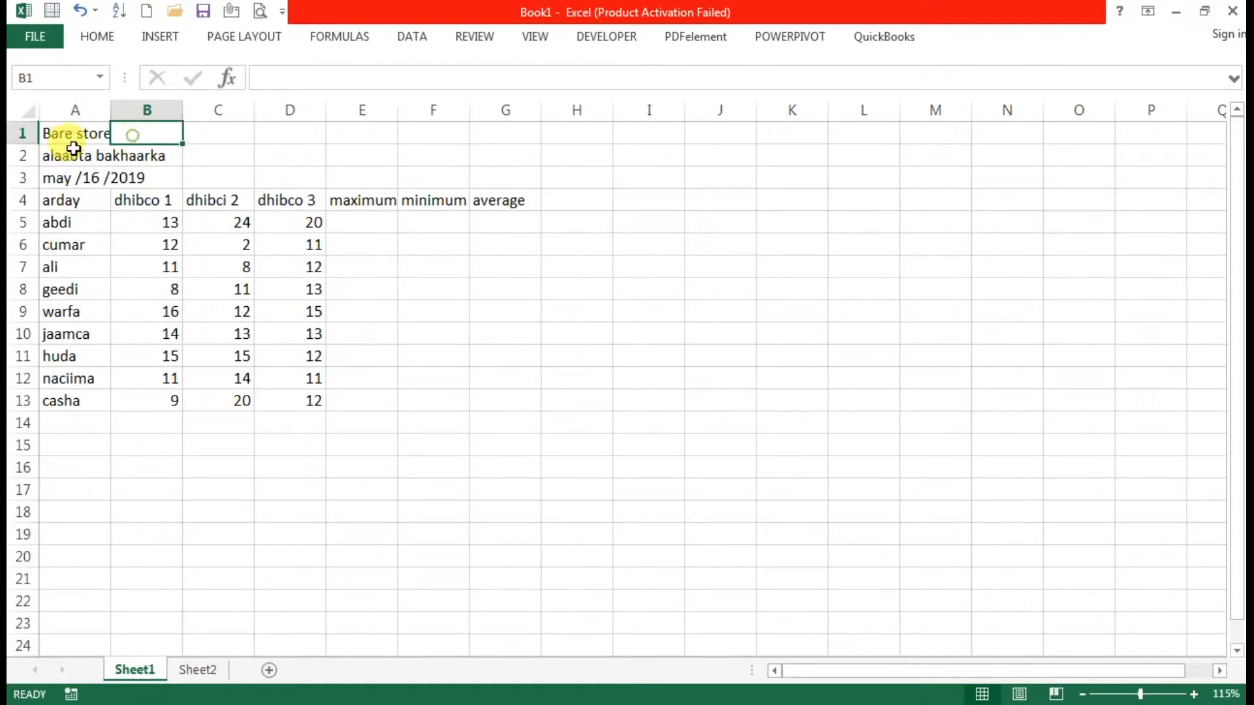
{"action": "left_click", "coordinate": [45, 136]}
{"action": "left_click_drag", "start_coordinate": [44, 135], "coordinate": [507, 144]}
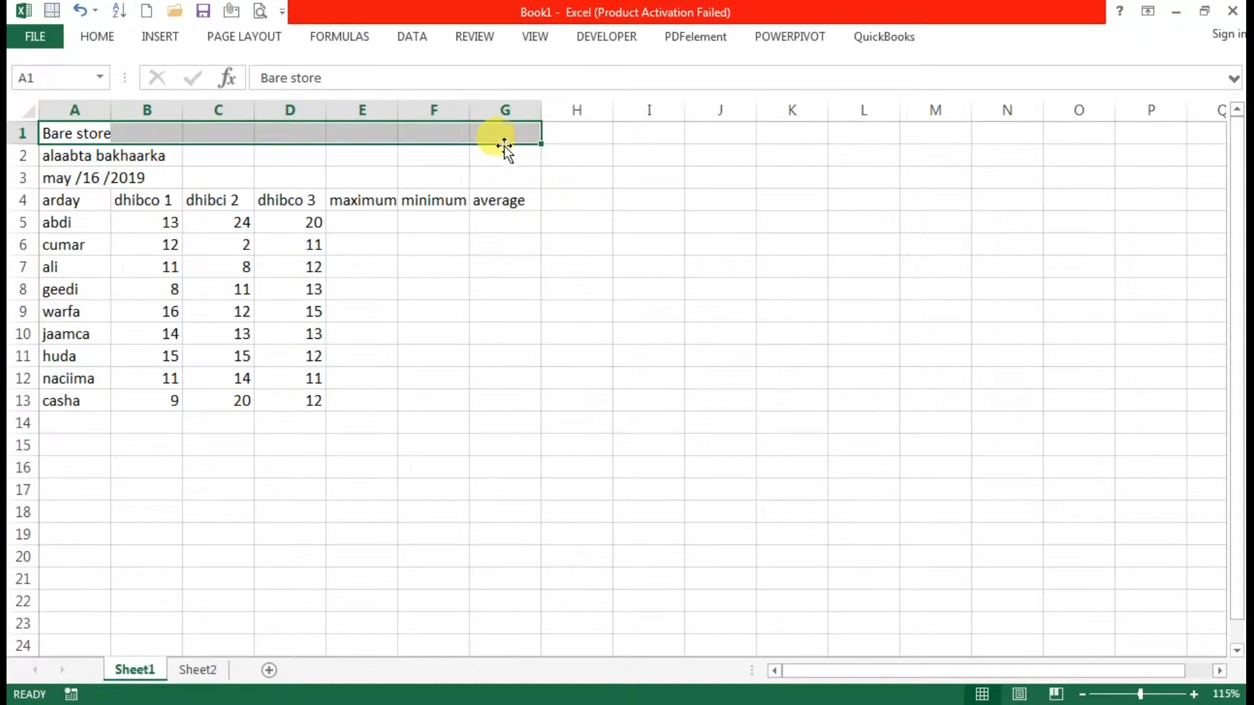
{"action": "left_click", "coordinate": [107, 40]}
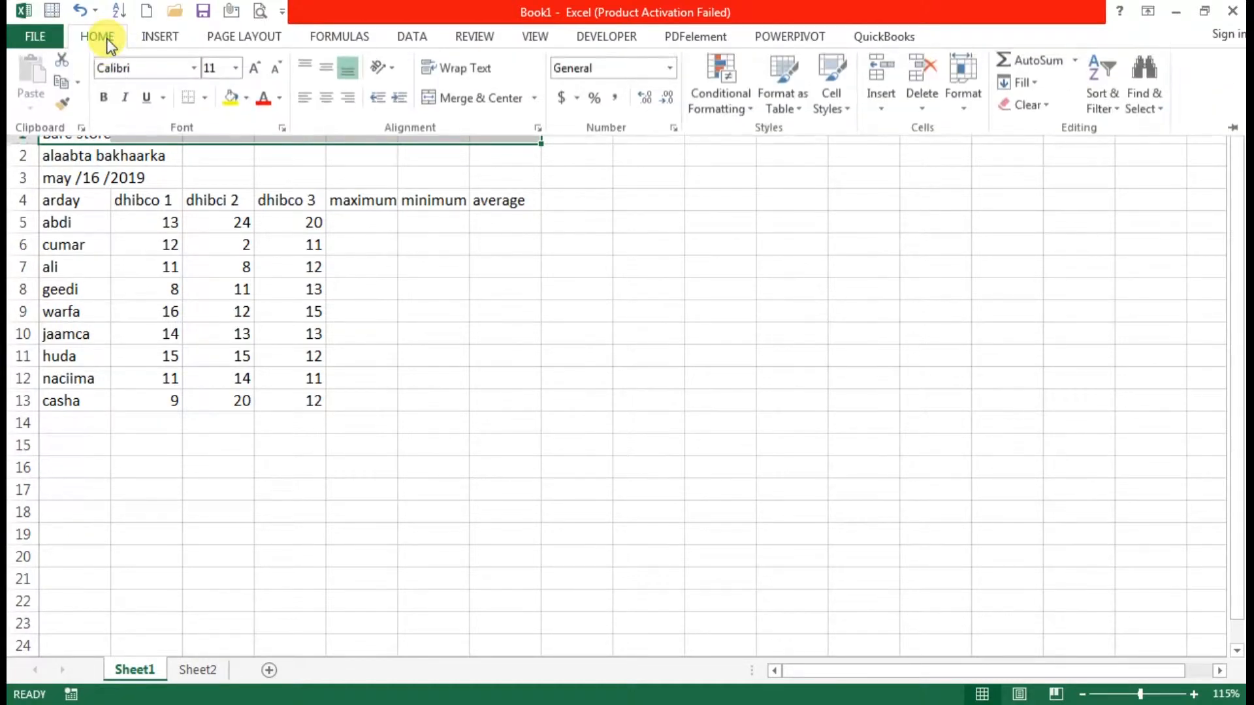
{"action": "left_click", "coordinate": [462, 102]}
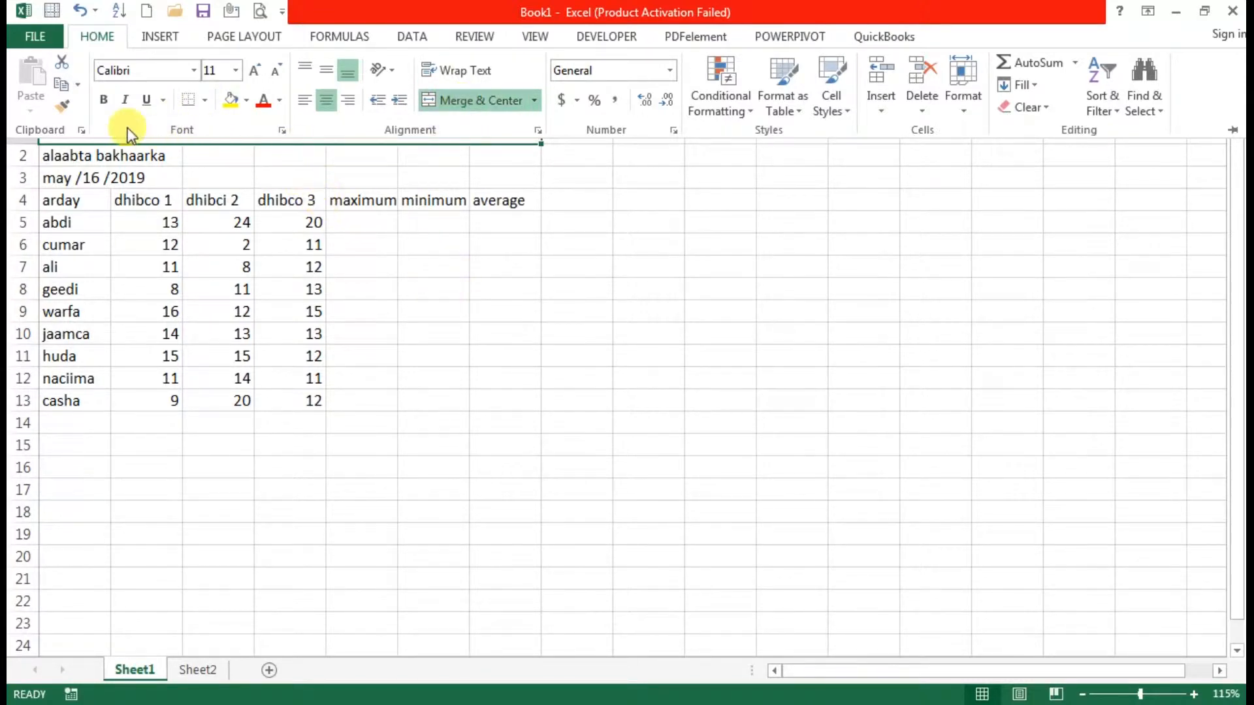
{"action": "left_click", "coordinate": [103, 101]}
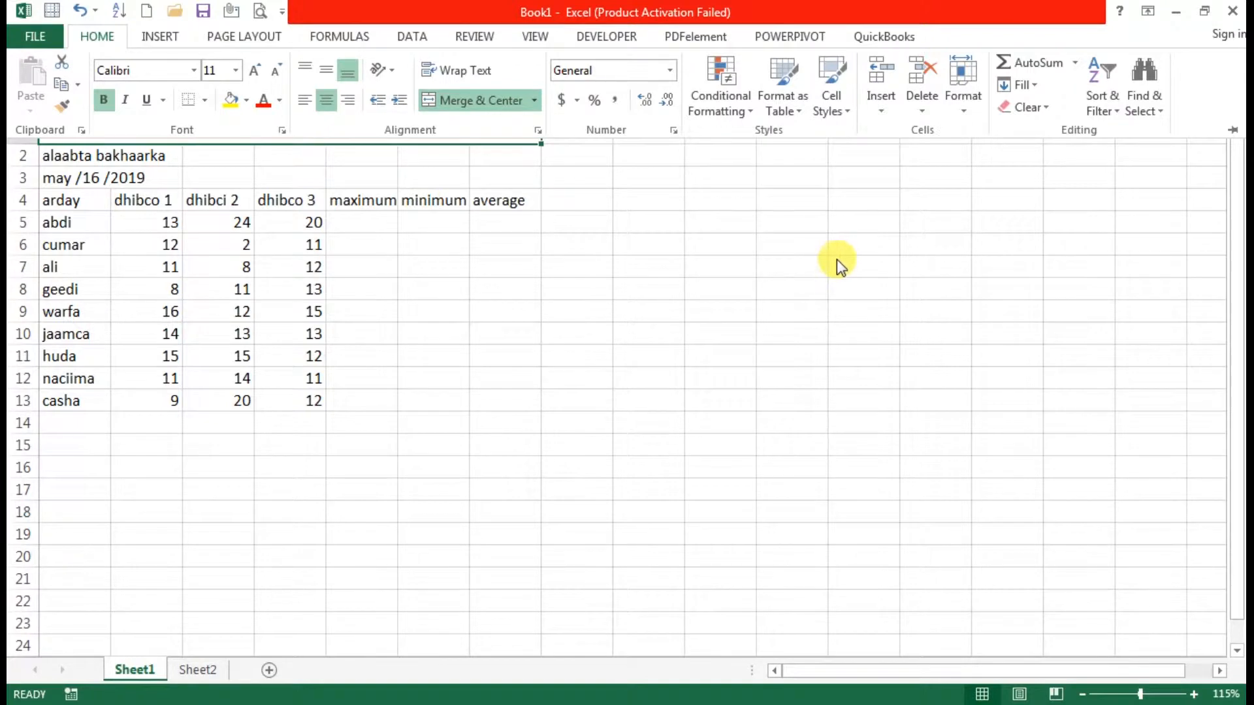
{"action": "left_click", "coordinate": [782, 241]}
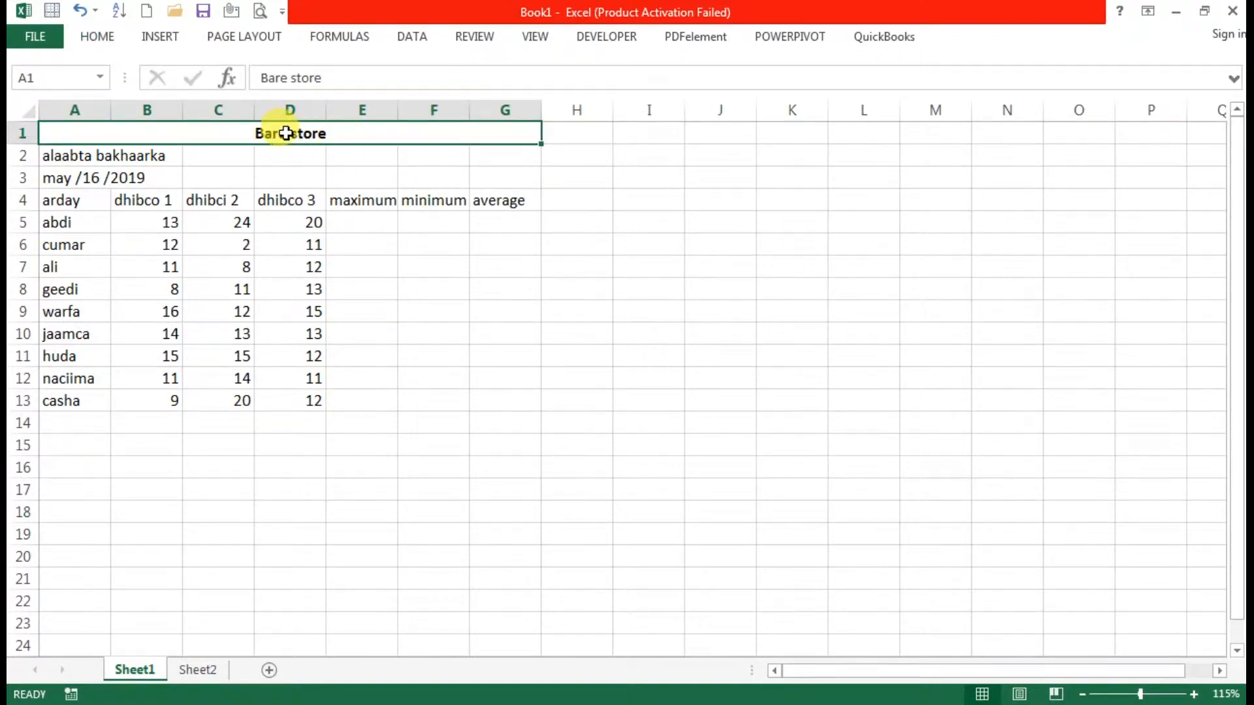
- Enlarge the "Bare store" title in row 1 to font size 72
{"action": "left_click", "coordinate": [99, 34]}
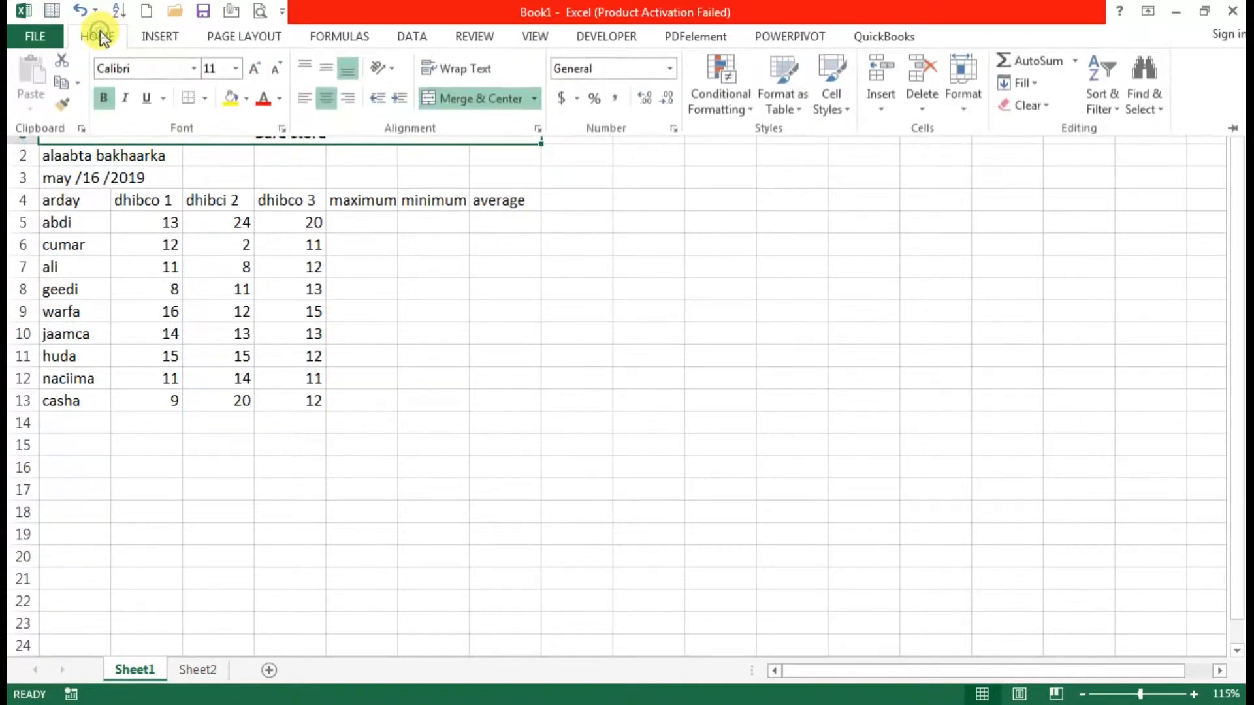
{"action": "left_click", "coordinate": [256, 70]}
{"action": "left_click", "coordinate": [257, 71]}
{"action": "left_click", "coordinate": [257, 71]}
{"action": "left_click", "coordinate": [257, 71]}
{"action": "left_click", "coordinate": [256, 71]}
{"action": "left_click", "coordinate": [257, 71]}
{"action": "left_click", "coordinate": [256, 70]}
{"action": "left_click", "coordinate": [256, 70]}
{"action": "left_click", "coordinate": [256, 70]}
{"action": "left_click", "coordinate": [256, 70]}
{"action": "left_click", "coordinate": [256, 70]}
{"action": "left_click", "coordinate": [256, 70]}
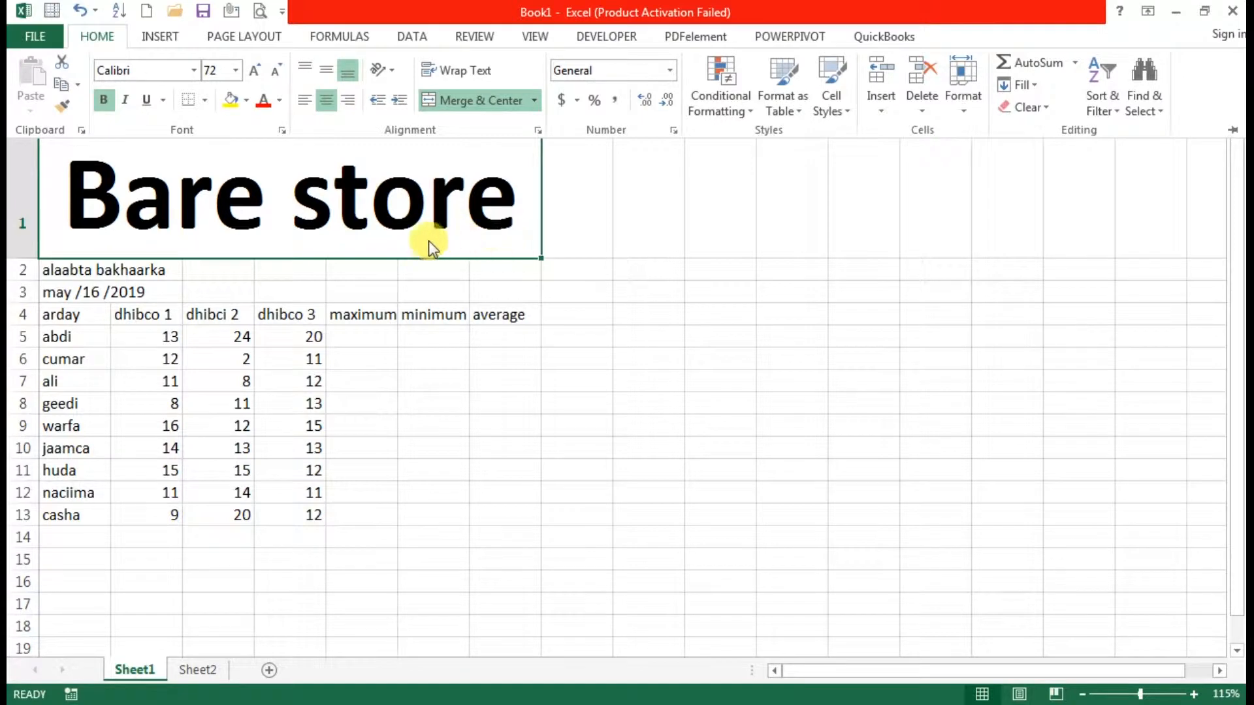
{"action": "key", "text": "ctrl+F1"}
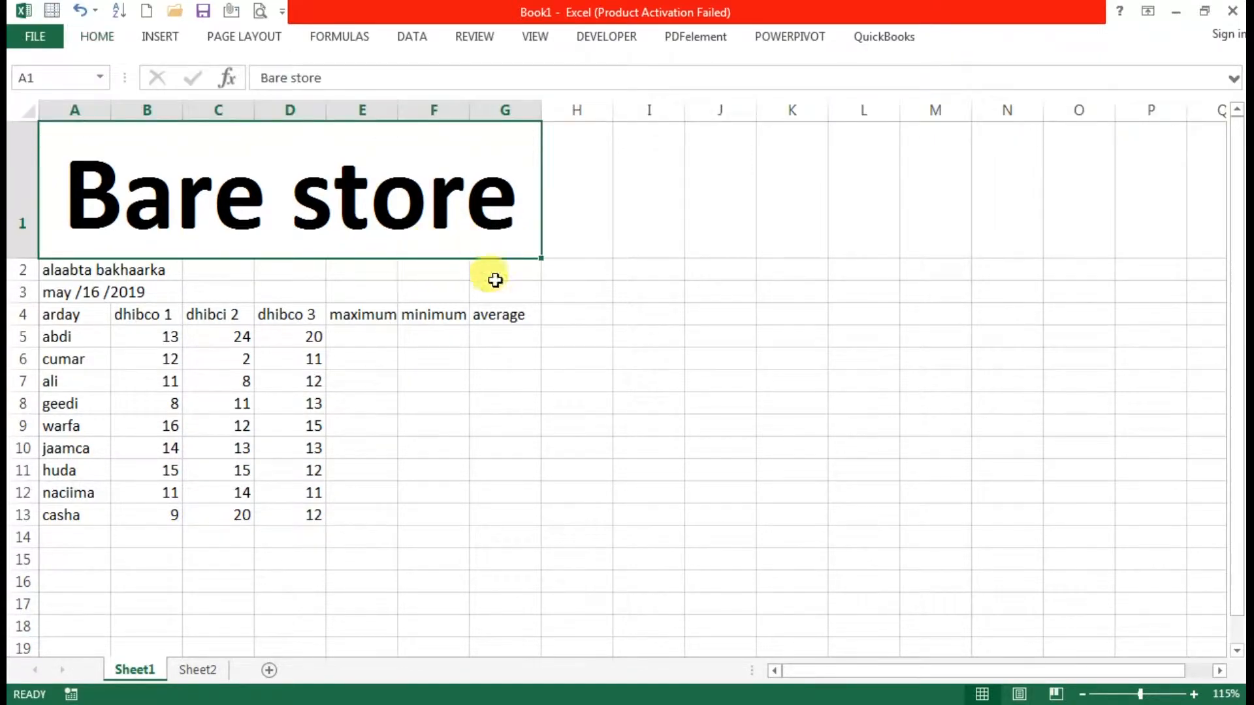
{"action": "left_click", "coordinate": [771, 378]}
- Replace the word "alaabta" in cell A2 with "amaahda" so the subtitle reads "amaahda bakhaarka"
{"action": "left_click", "coordinate": [71, 269]}
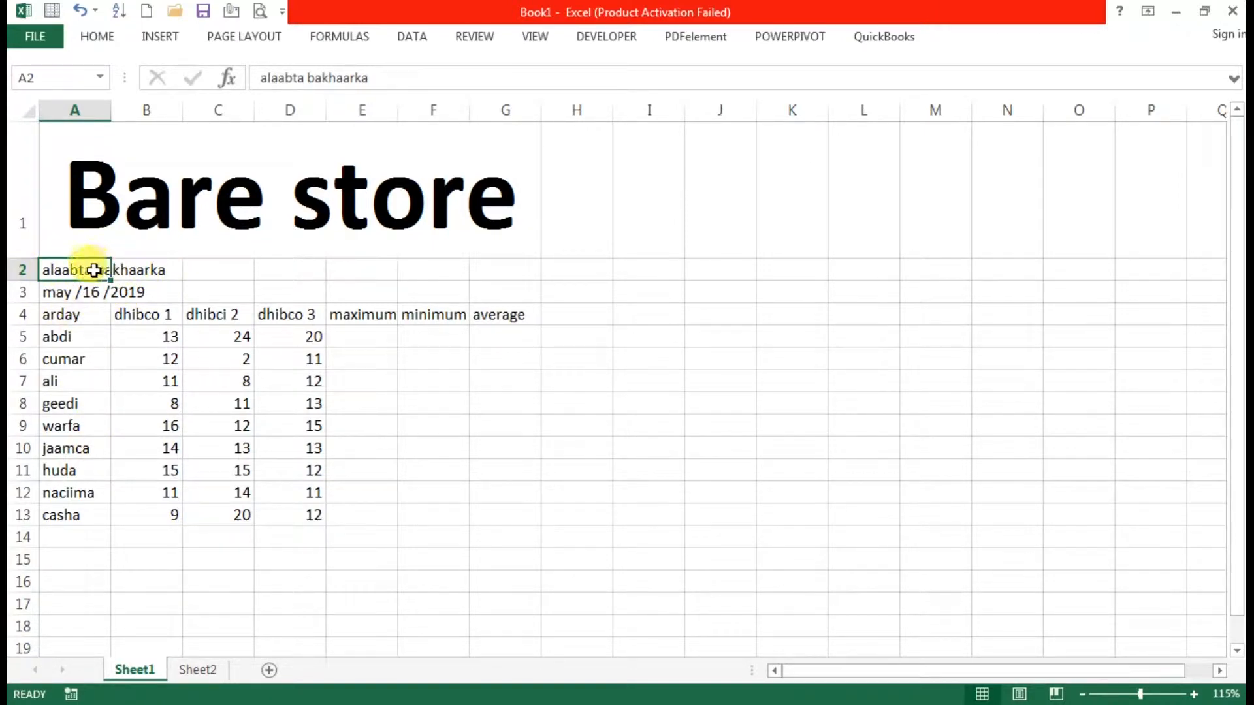
{"action": "left_click", "coordinate": [124, 268]}
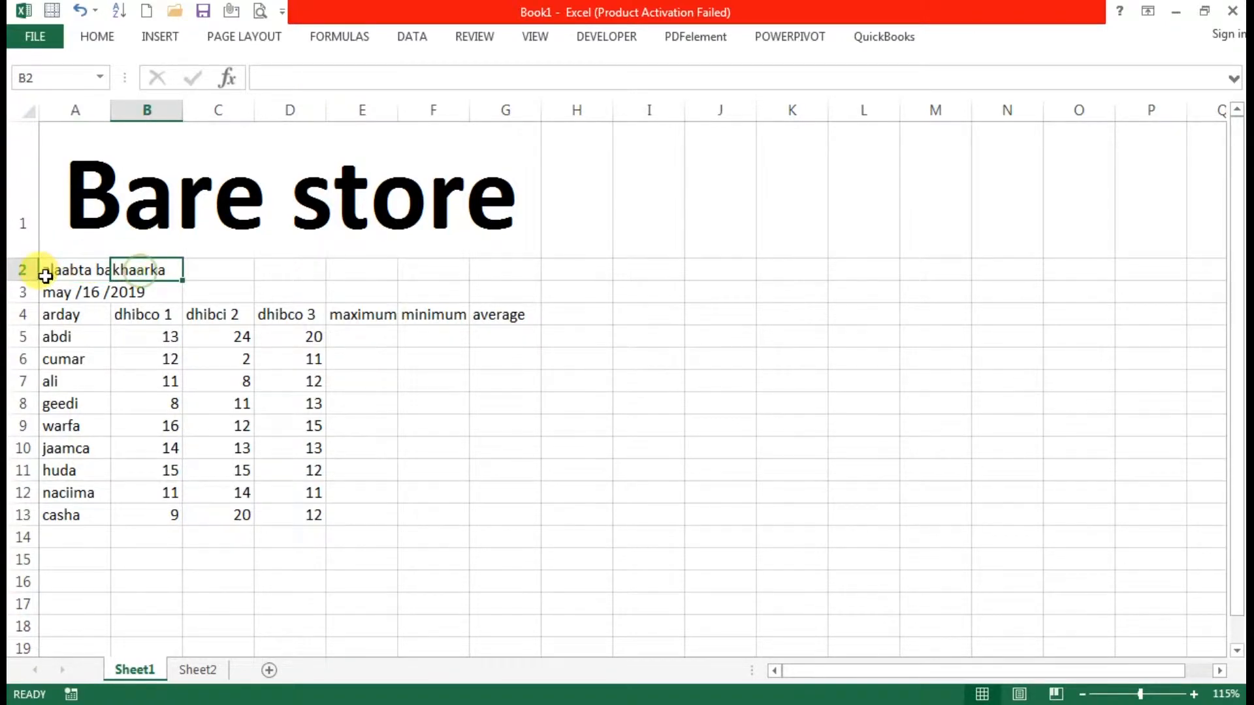
{"action": "left_click", "coordinate": [54, 269]}
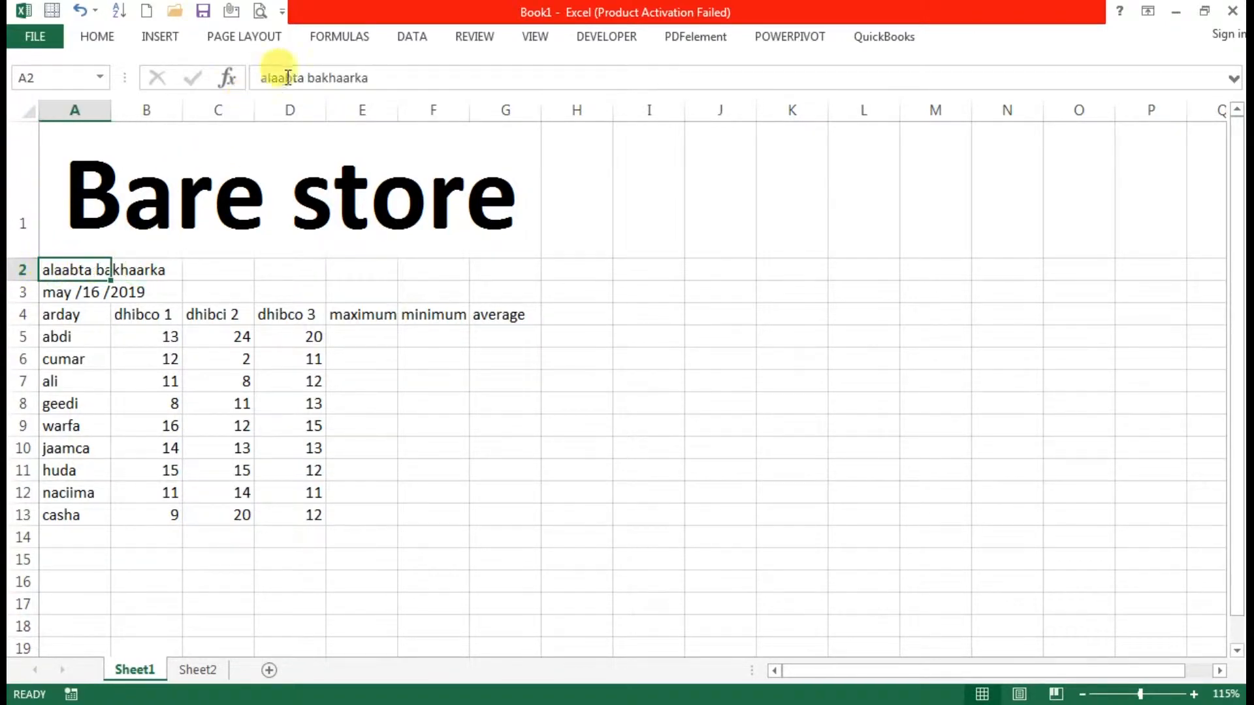
{"action": "left_click_drag", "start_coordinate": [306, 79], "coordinate": [262, 79]}
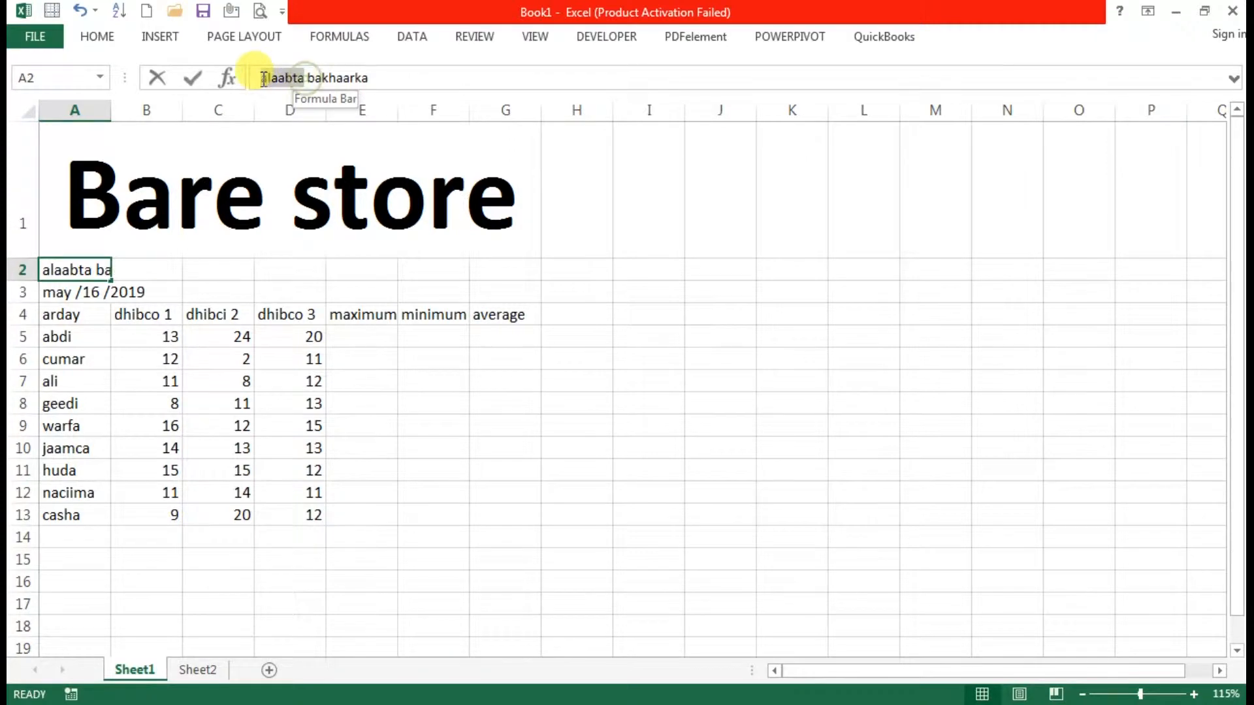
{"action": "type", "text": "amaah"}
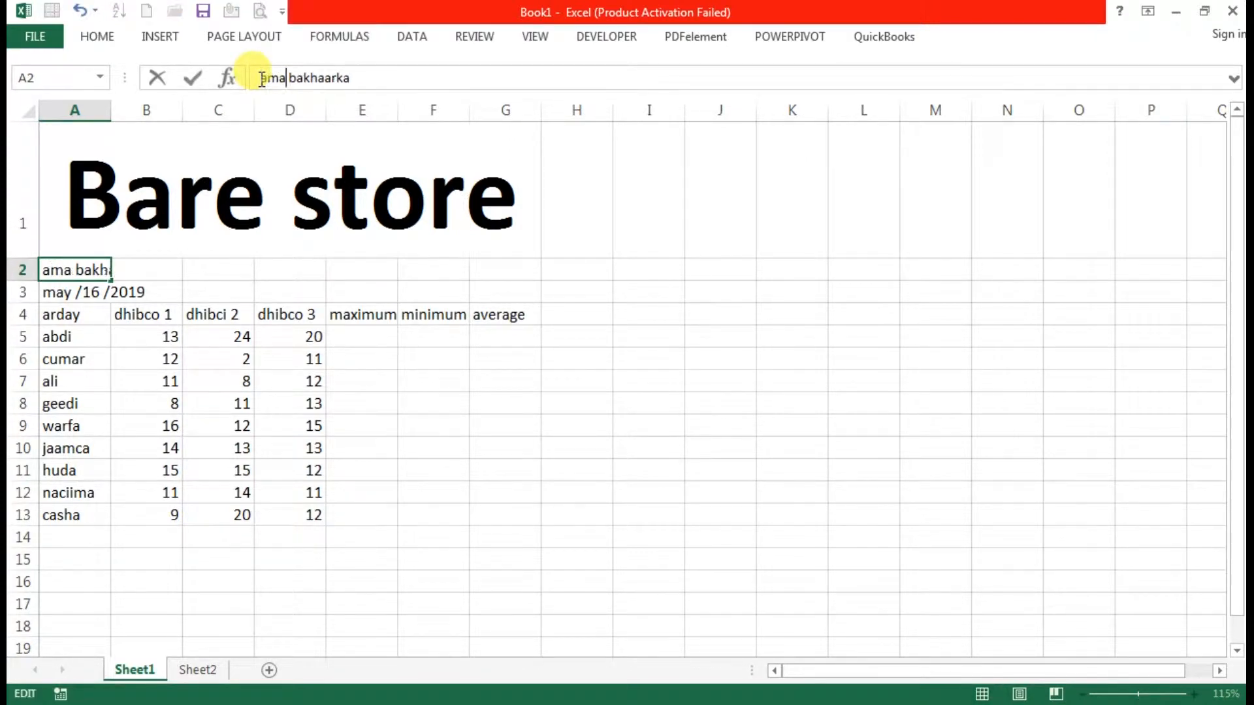
{"action": "type", "text": "da"}
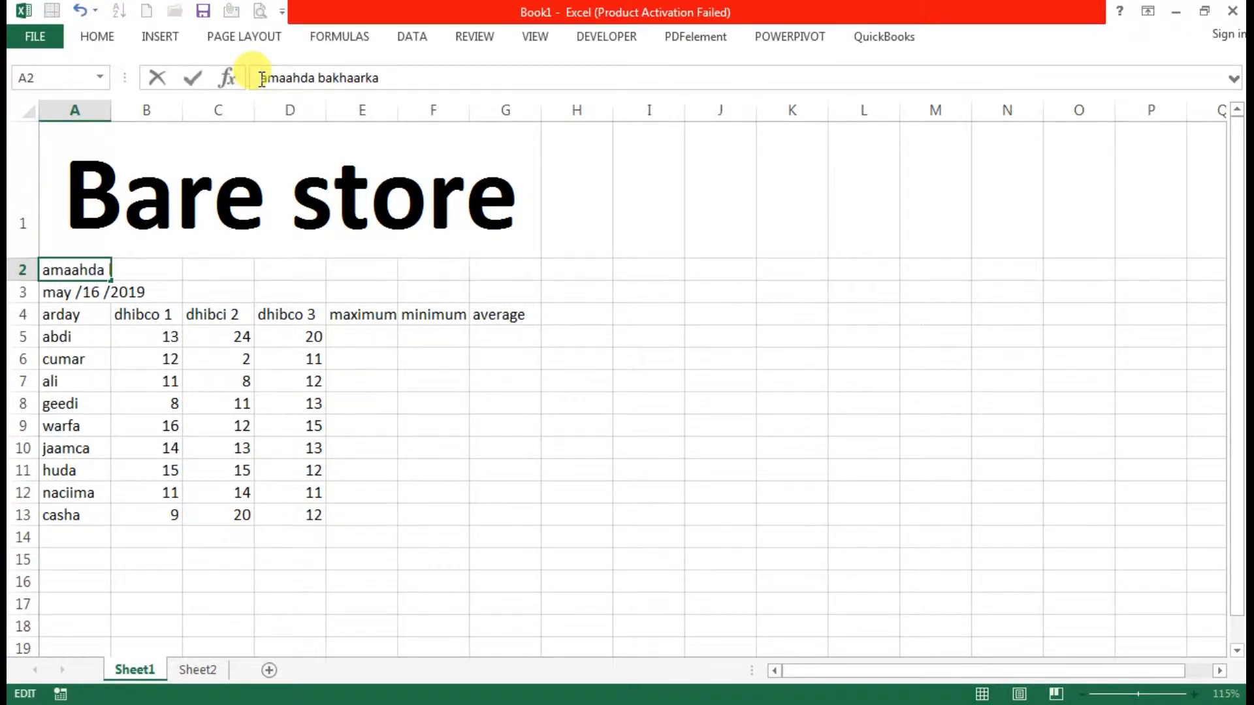
{"action": "left_click", "coordinate": [190, 268]}
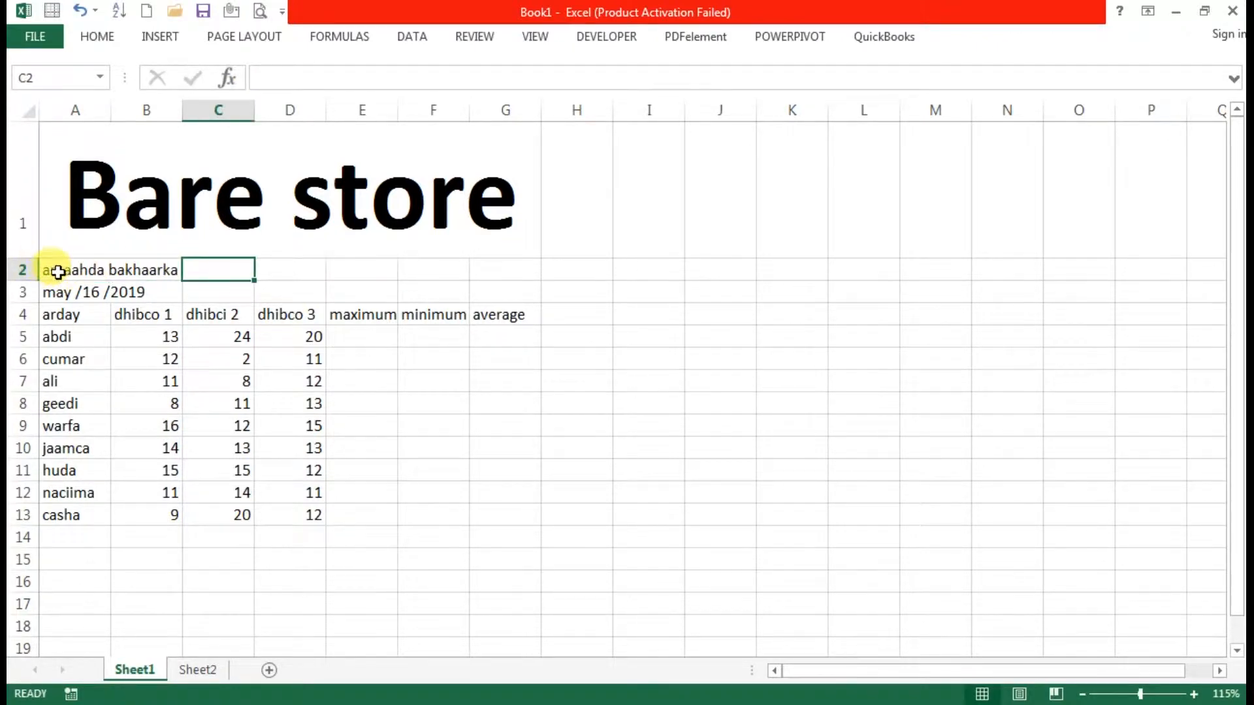
- Merge and center the "amaahda bakhaarka" subtitle across A2:G2 and make it bold
{"action": "left_click_drag", "start_coordinate": [58, 270], "coordinate": [523, 264]}
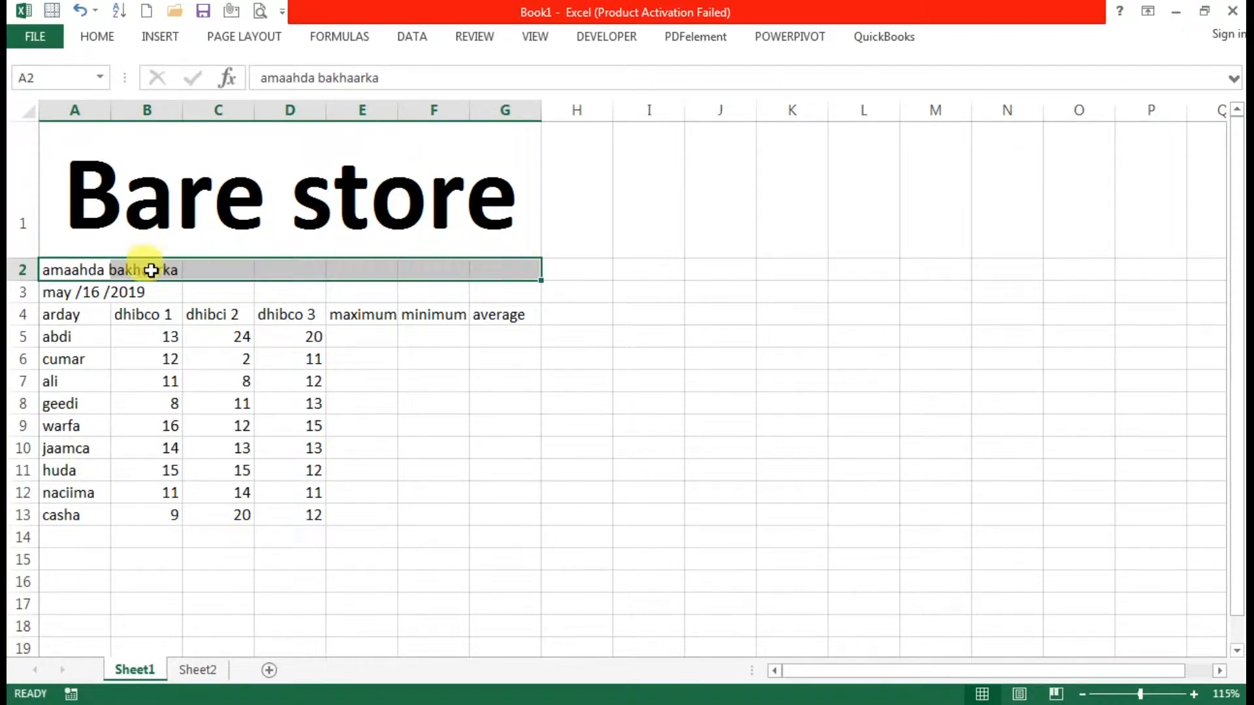
{"action": "left_click", "coordinate": [96, 39]}
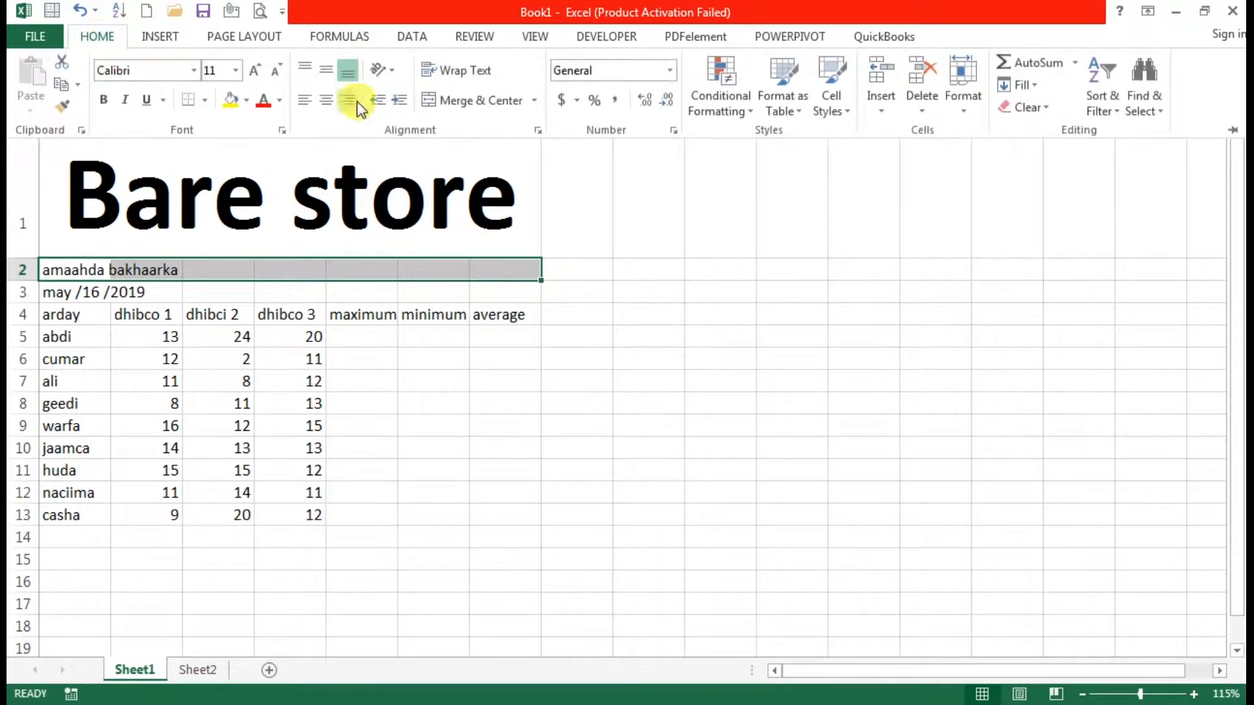
{"action": "left_click", "coordinate": [468, 102]}
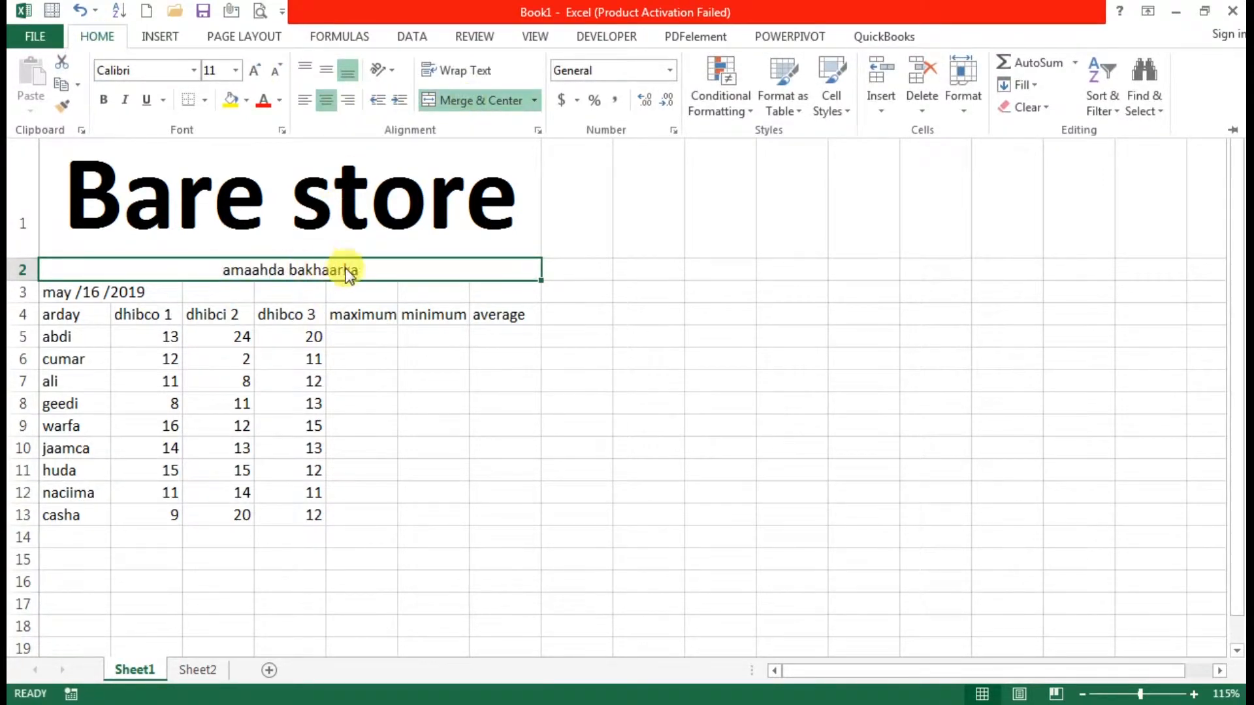
{"action": "left_click", "coordinate": [104, 101]}
- Enlarge the "amaahda bakhaarka" subtitle in row 2 to font size 22
{"action": "left_click", "coordinate": [251, 69]}
{"action": "left_click", "coordinate": [251, 70]}
{"action": "left_click", "coordinate": [251, 70]}
{"action": "left_click", "coordinate": [251, 70]}
{"action": "left_click", "coordinate": [251, 70]}
{"action": "left_click", "coordinate": [251, 70]}
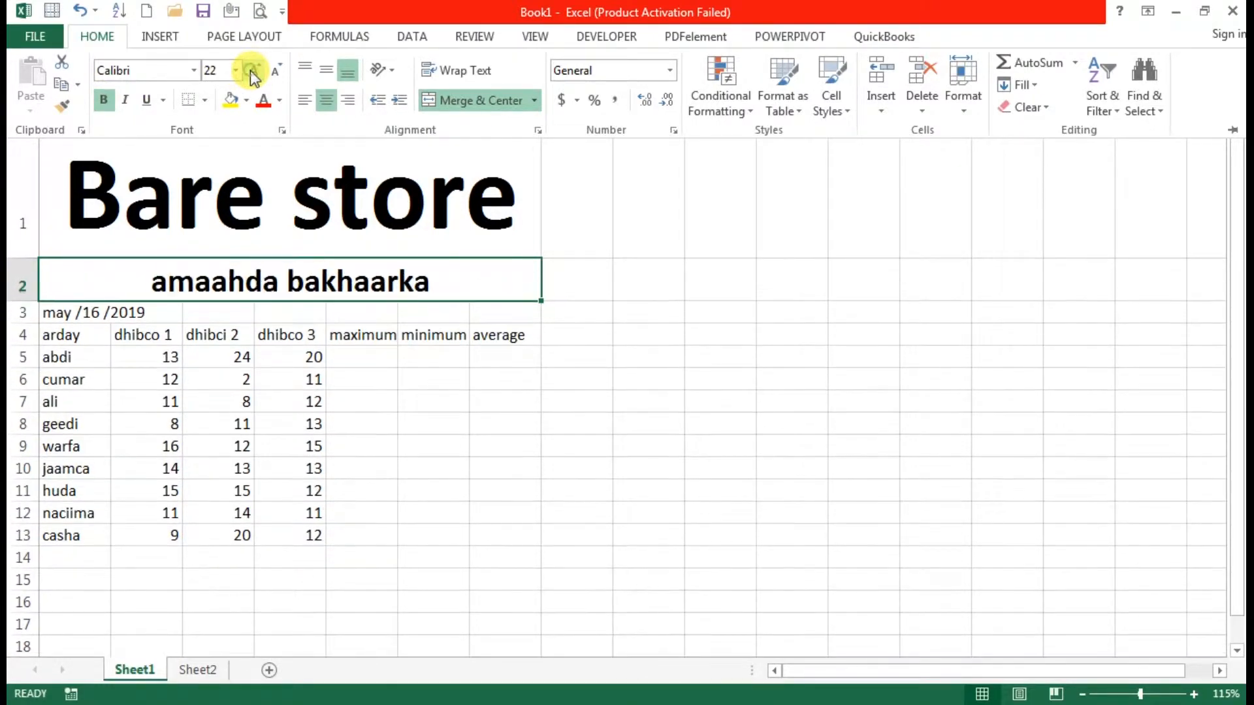
{"action": "left_click", "coordinate": [245, 325]}
- Merge and center the date line "may /16 /2019" across A3:G3 and make it bold
{"action": "left_click", "coordinate": [76, 319]}
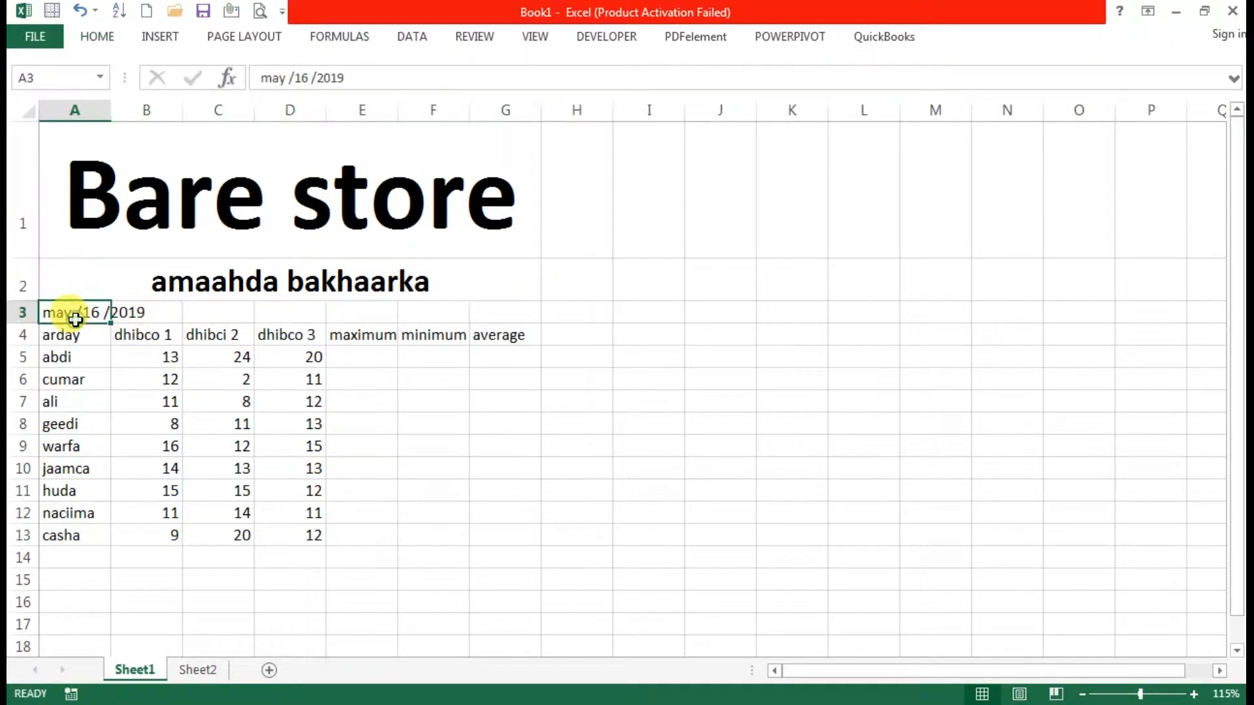
{"action": "left_click_drag", "start_coordinate": [52, 314], "coordinate": [499, 308]}
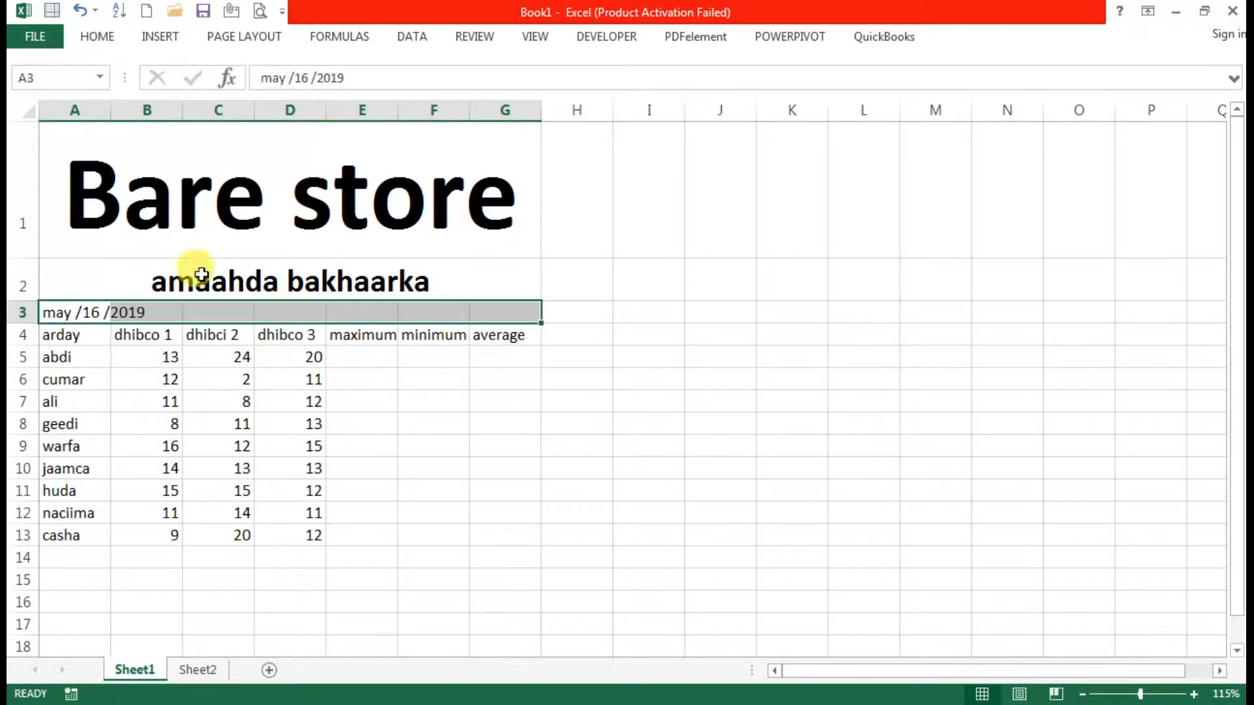
{"action": "left_click", "coordinate": [100, 38]}
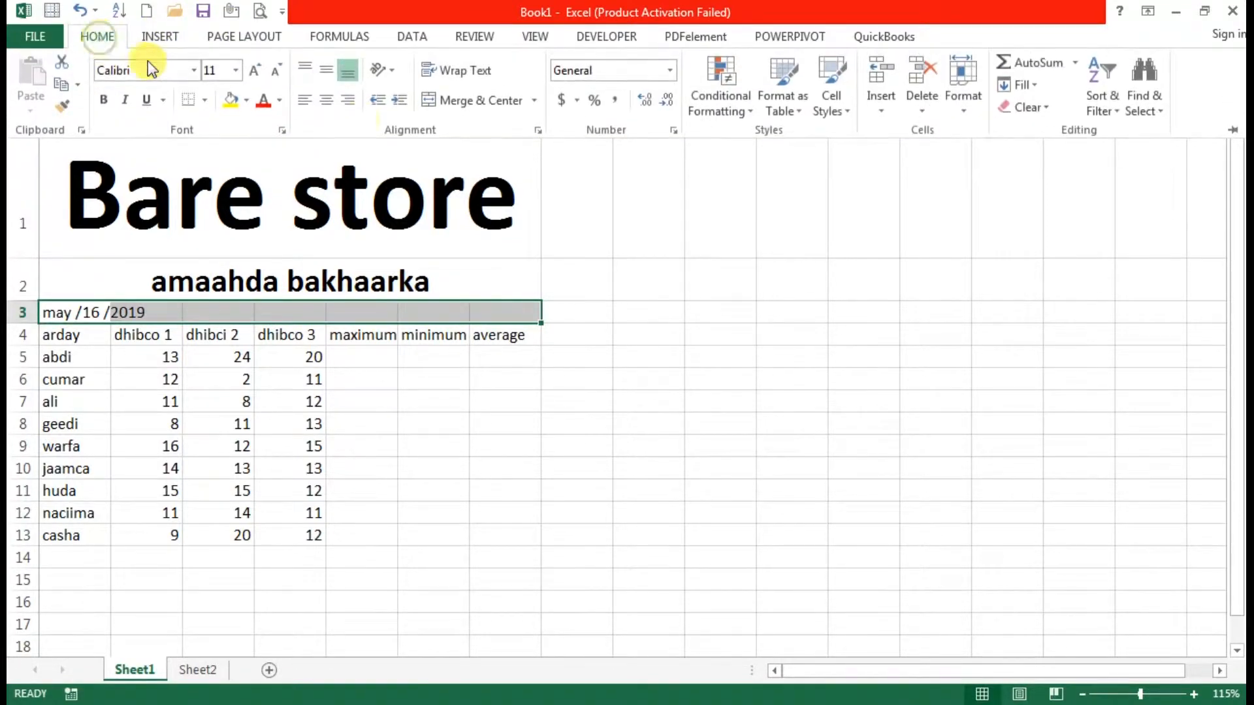
{"action": "left_click", "coordinate": [475, 106]}
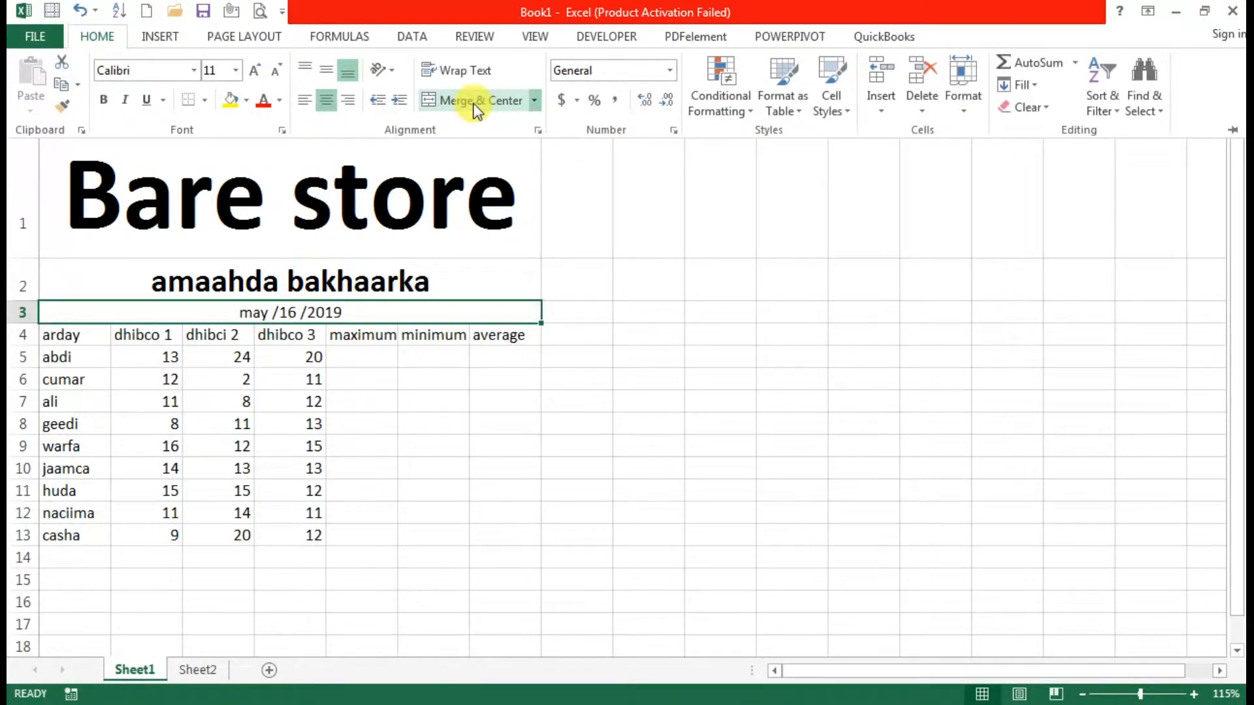
{"action": "left_click", "coordinate": [105, 100]}
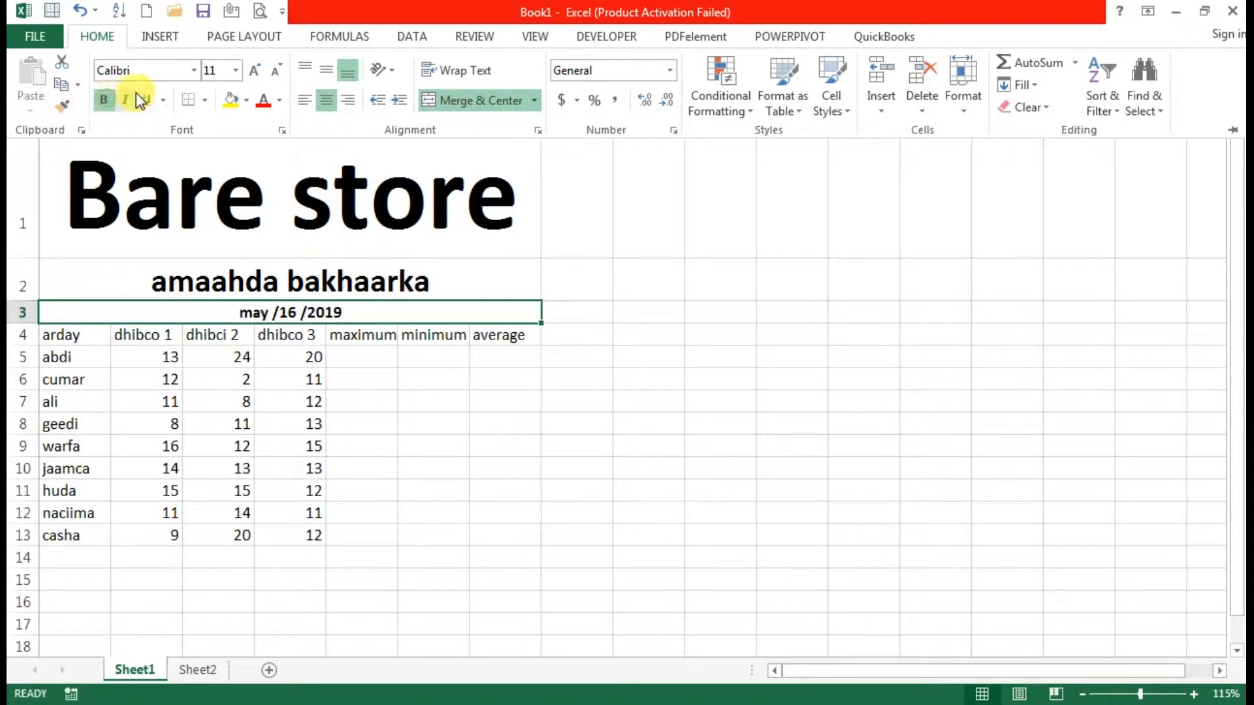
- Enlarge the date line in row 3 to font size 18
{"action": "left_click", "coordinate": [260, 77]}
{"action": "left_click", "coordinate": [260, 78]}
{"action": "left_click", "coordinate": [260, 77]}
{"action": "left_click", "coordinate": [260, 77]}
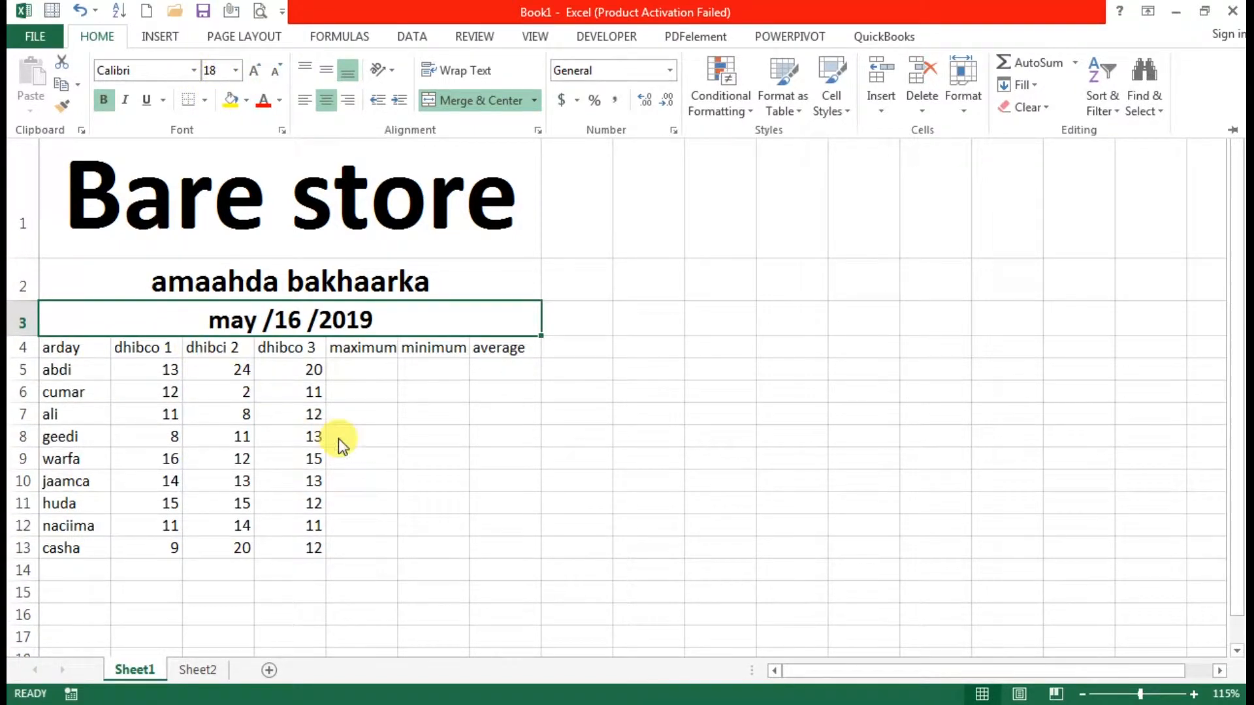
{"action": "key", "text": "ctrl+F1"}
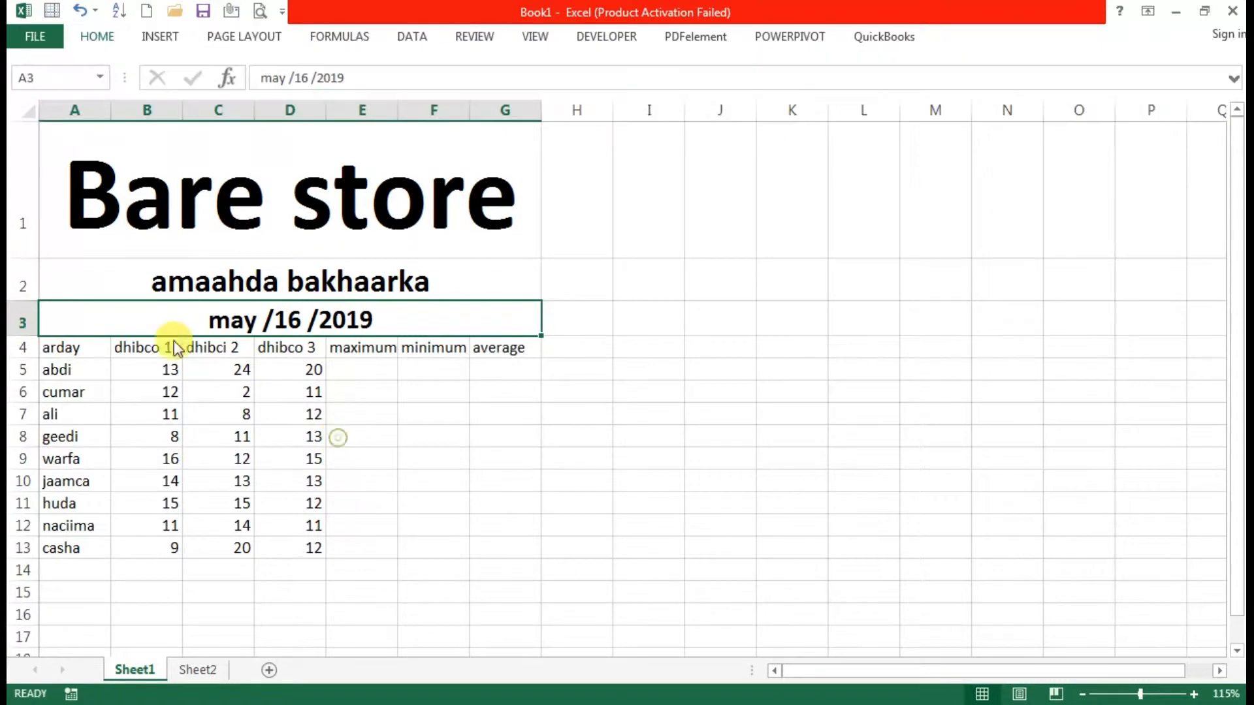
- Replace the column header in cell A4 with "macmiilka"
{"action": "left_click", "coordinate": [66, 347]}
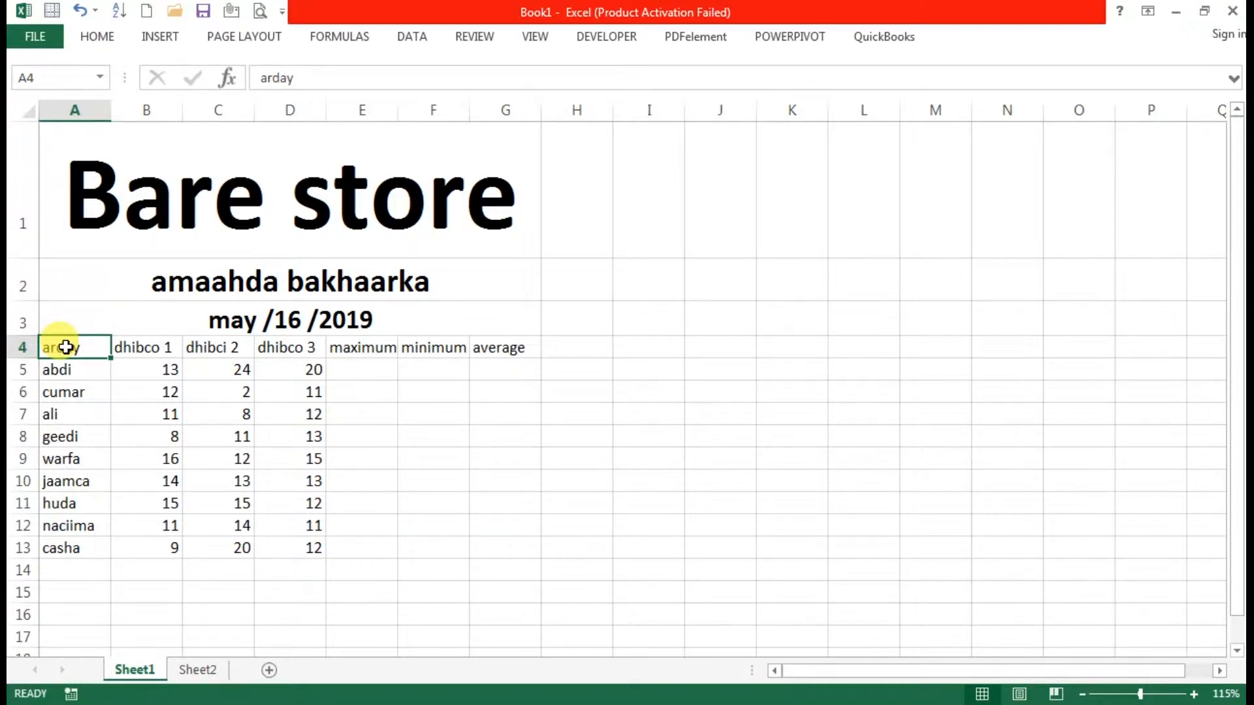
{"action": "double_click", "coordinate": [67, 347]}
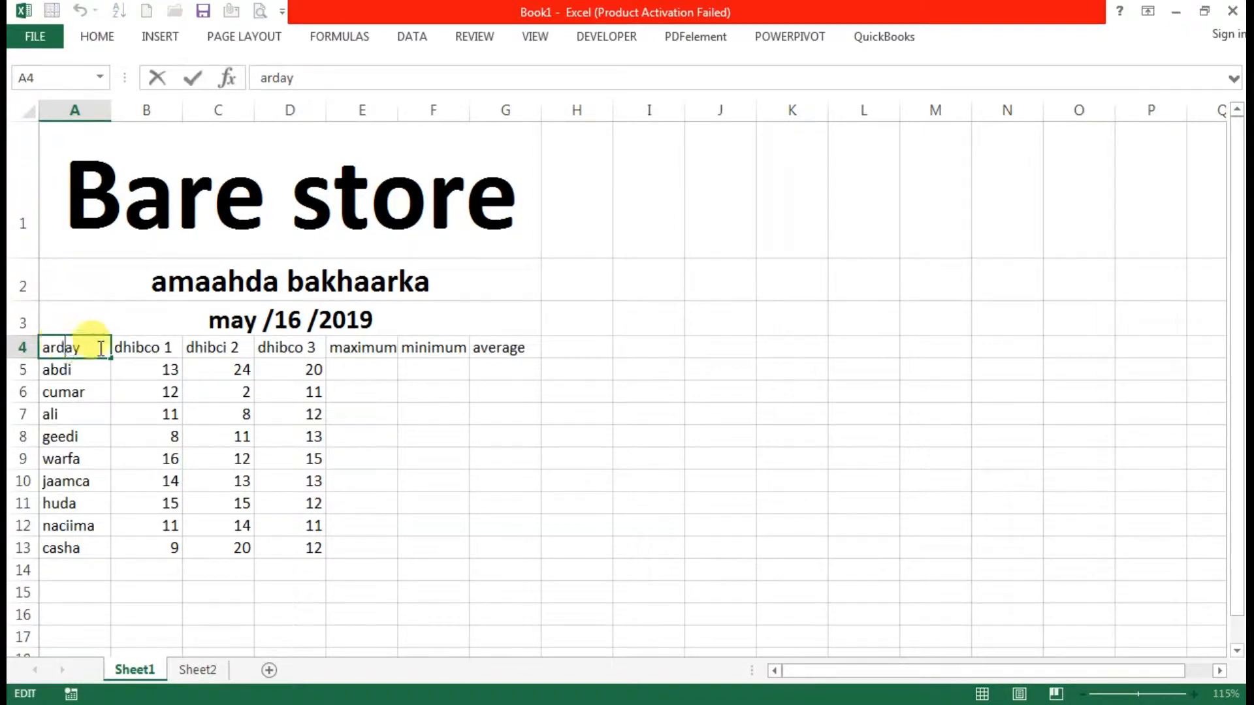
{"action": "double_click", "coordinate": [100, 347]}
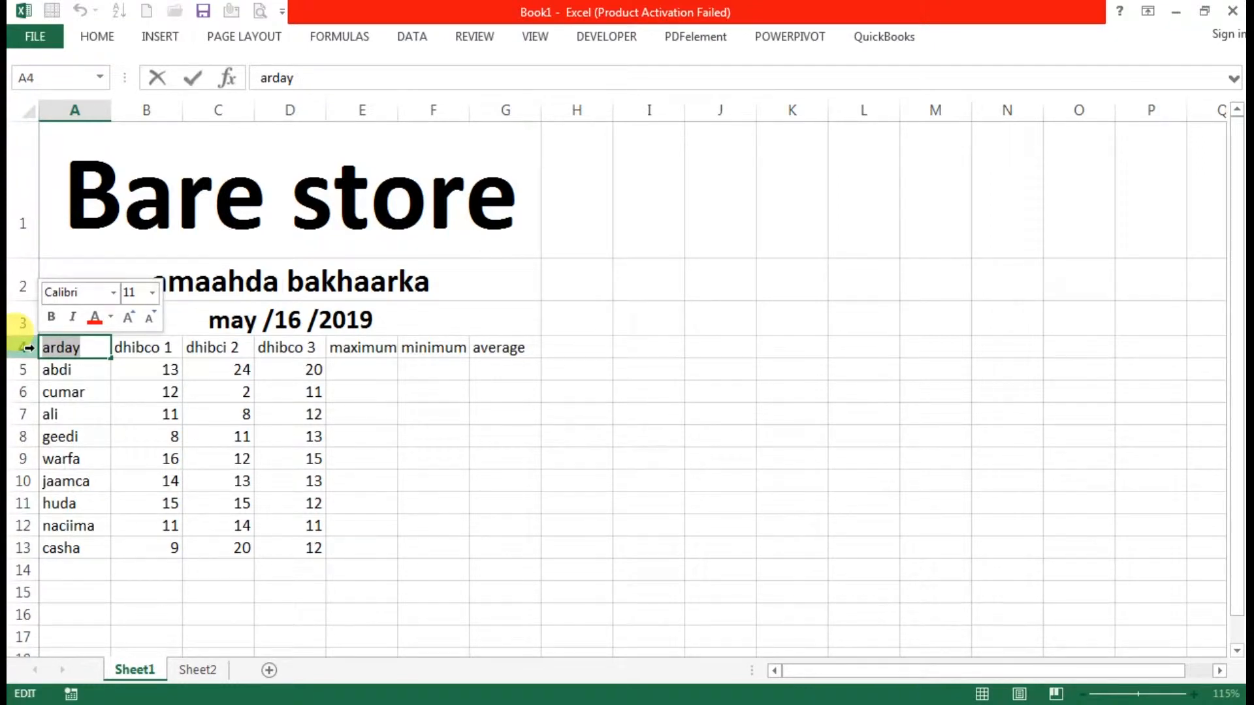
{"action": "type", "text": "macmiilka"}
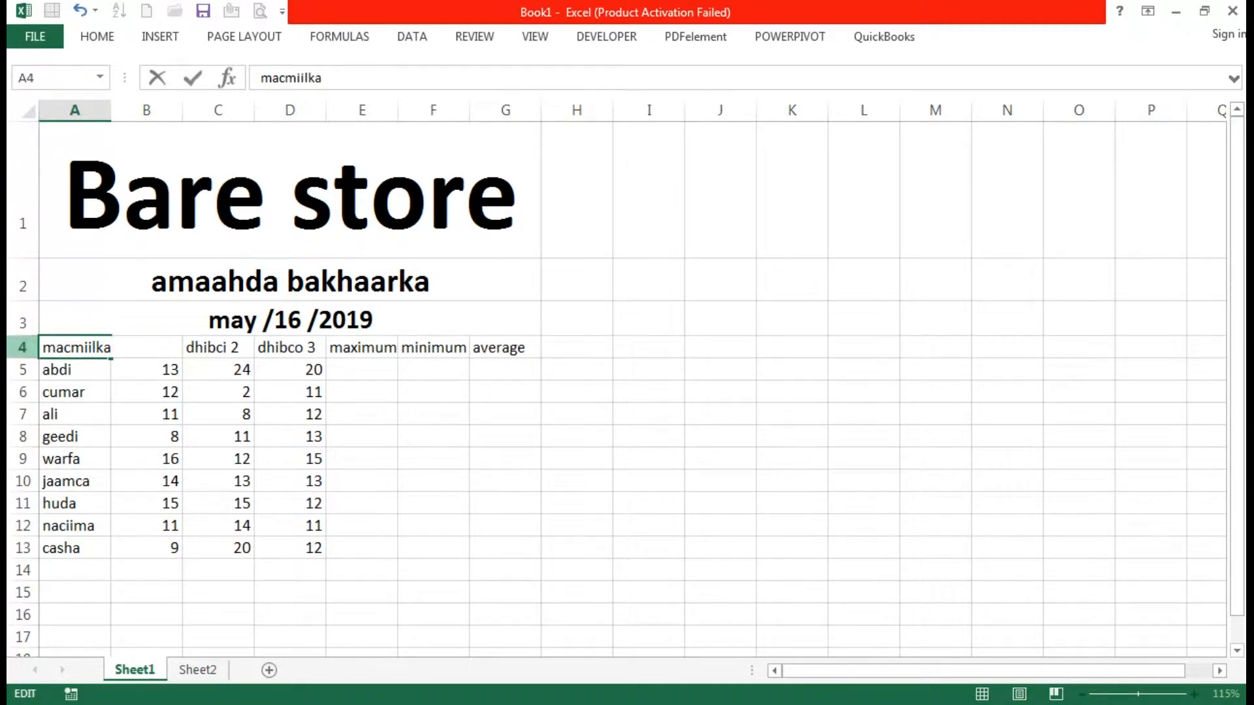
{"action": "left_click", "coordinate": [128, 376]}
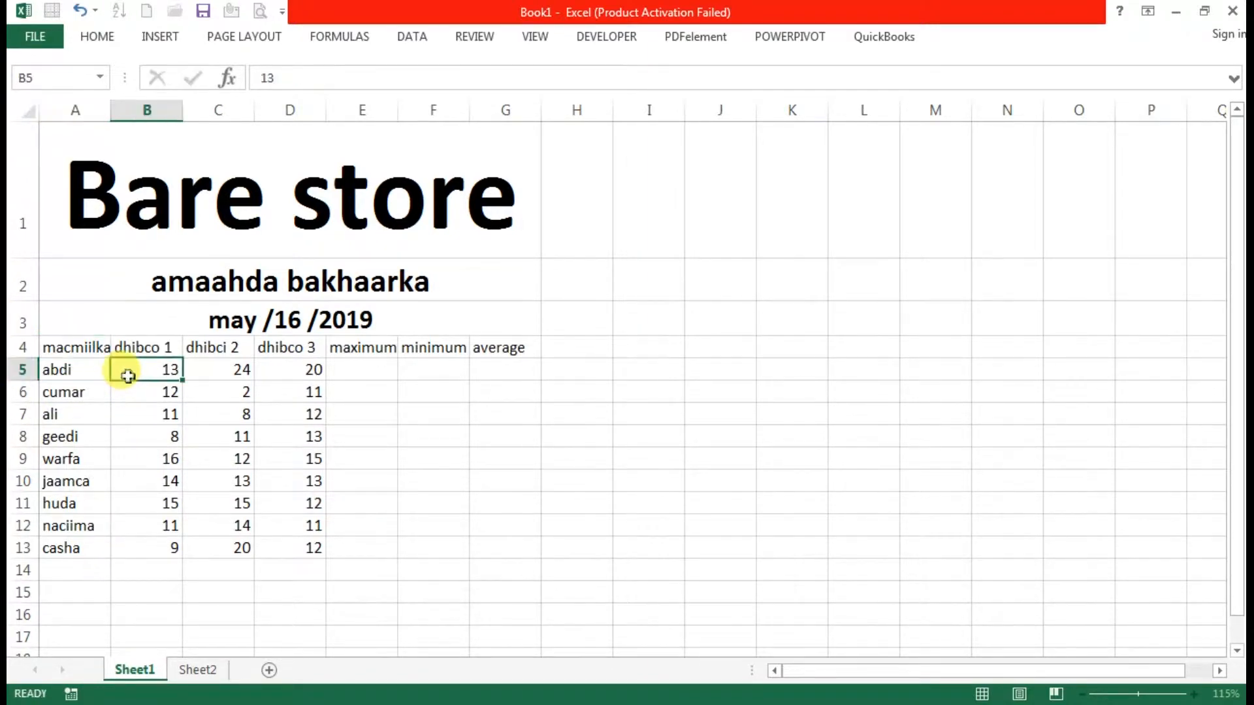
- Replace the column header in cell B4 with "bisha1"
{"action": "left_click", "coordinate": [153, 343]}
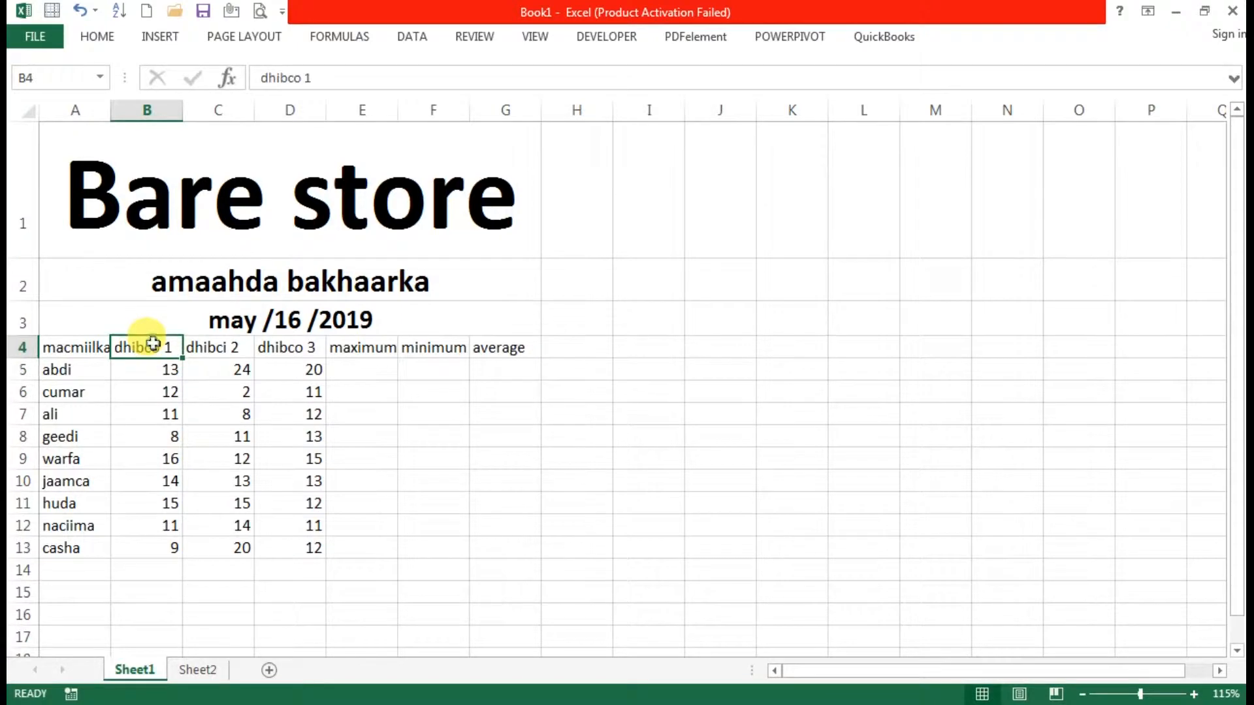
{"action": "double_click", "coordinate": [155, 346]}
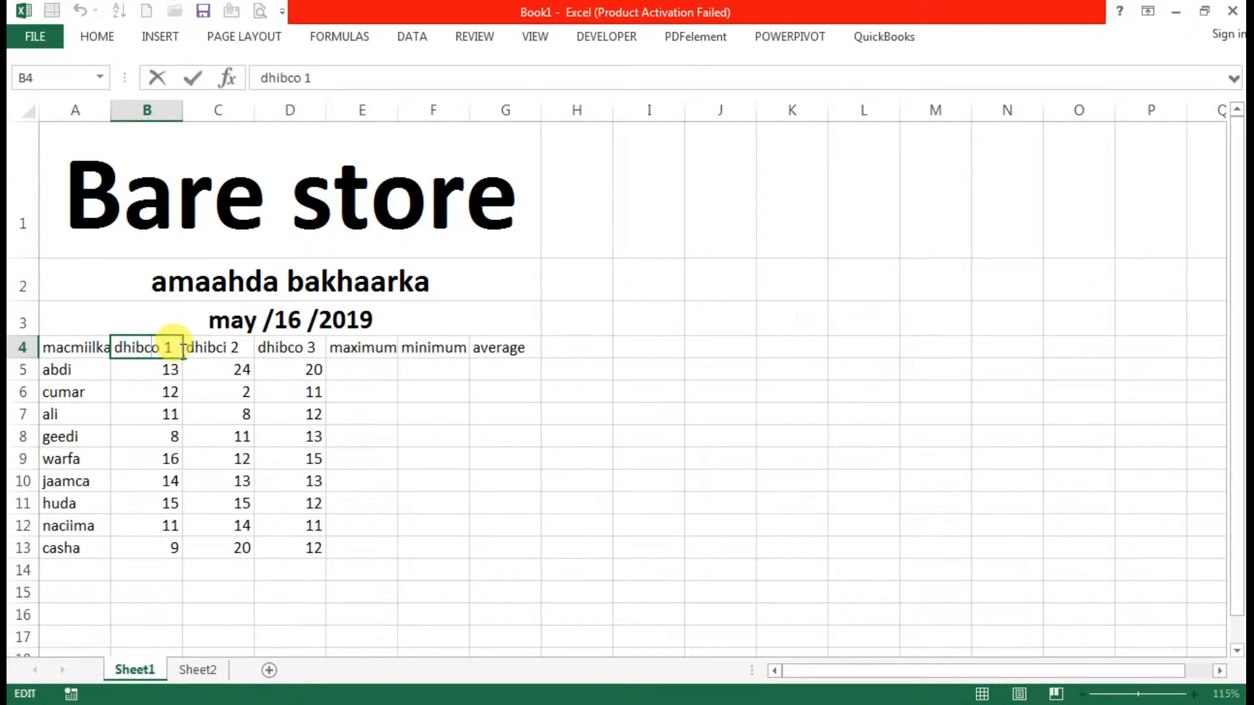
{"action": "left_click_drag", "start_coordinate": [182, 348], "coordinate": [108, 347]}
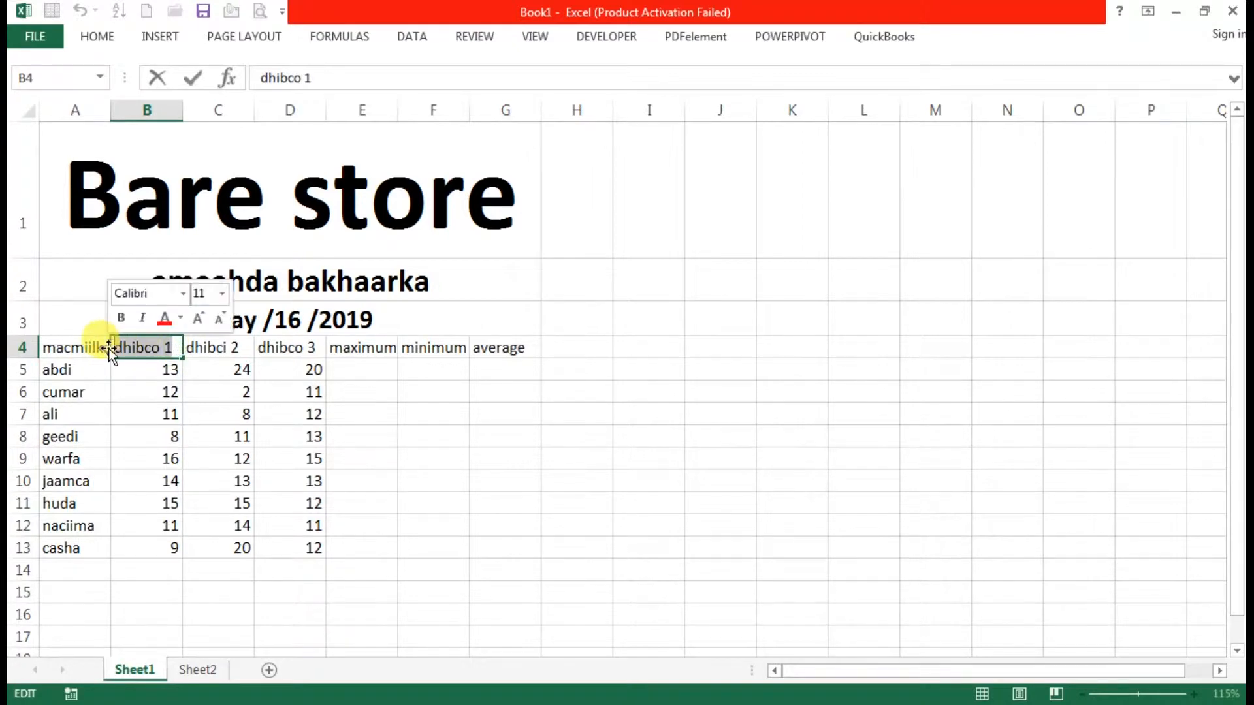
{"action": "type", "text": "amaah"}
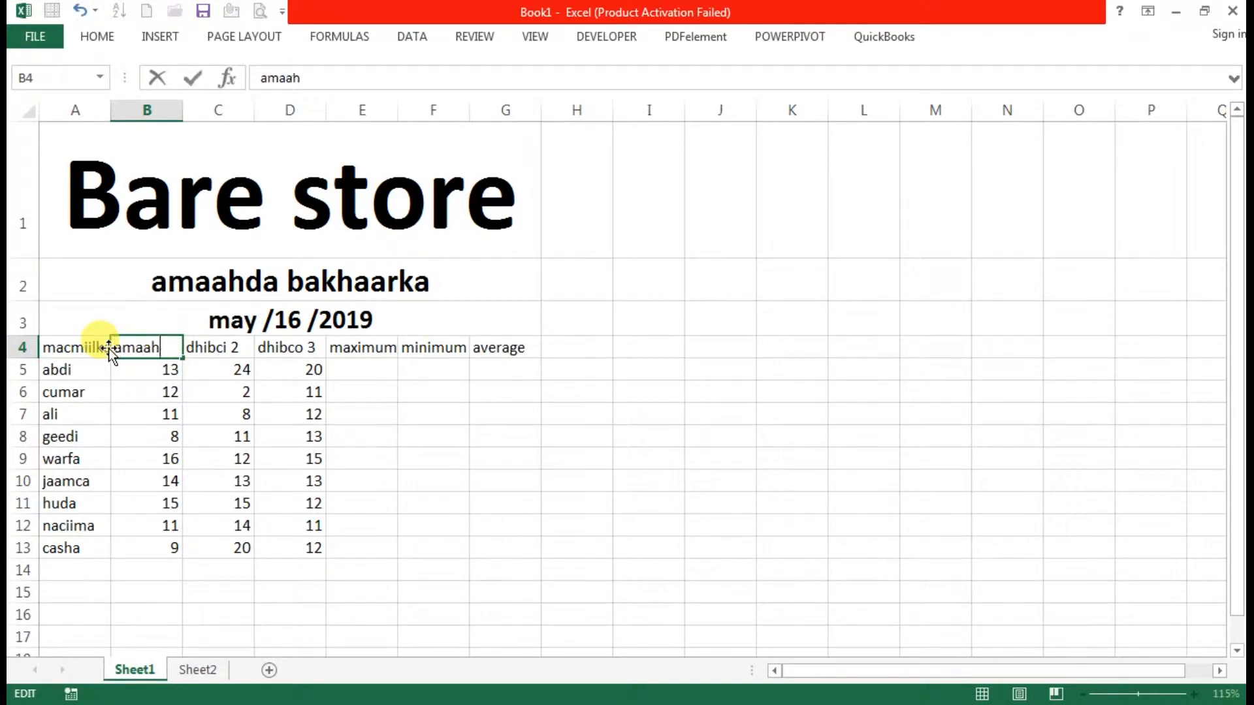
{"action": "type", "text": "1"}
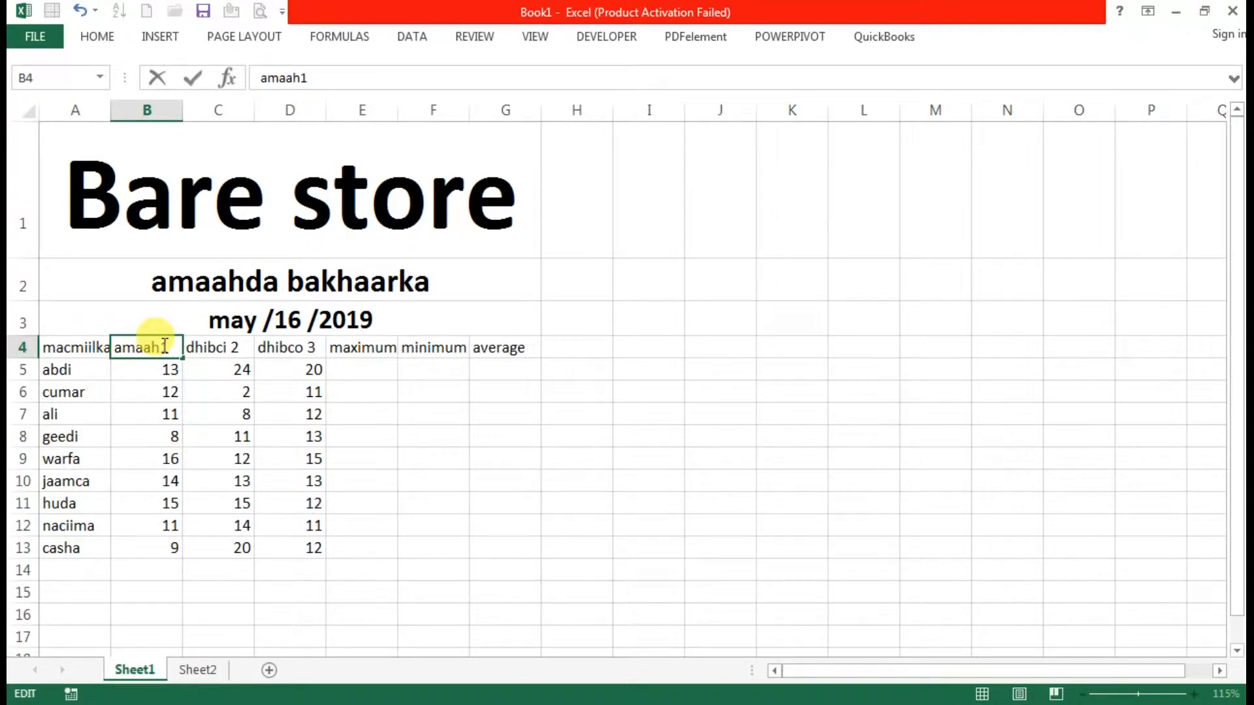
{"action": "key", "text": "BackSpace"}
{"action": "key", "text": "BackSpace"}
{"action": "key", "text": "BackSpace"}
{"action": "type", "text": "bisha1"}
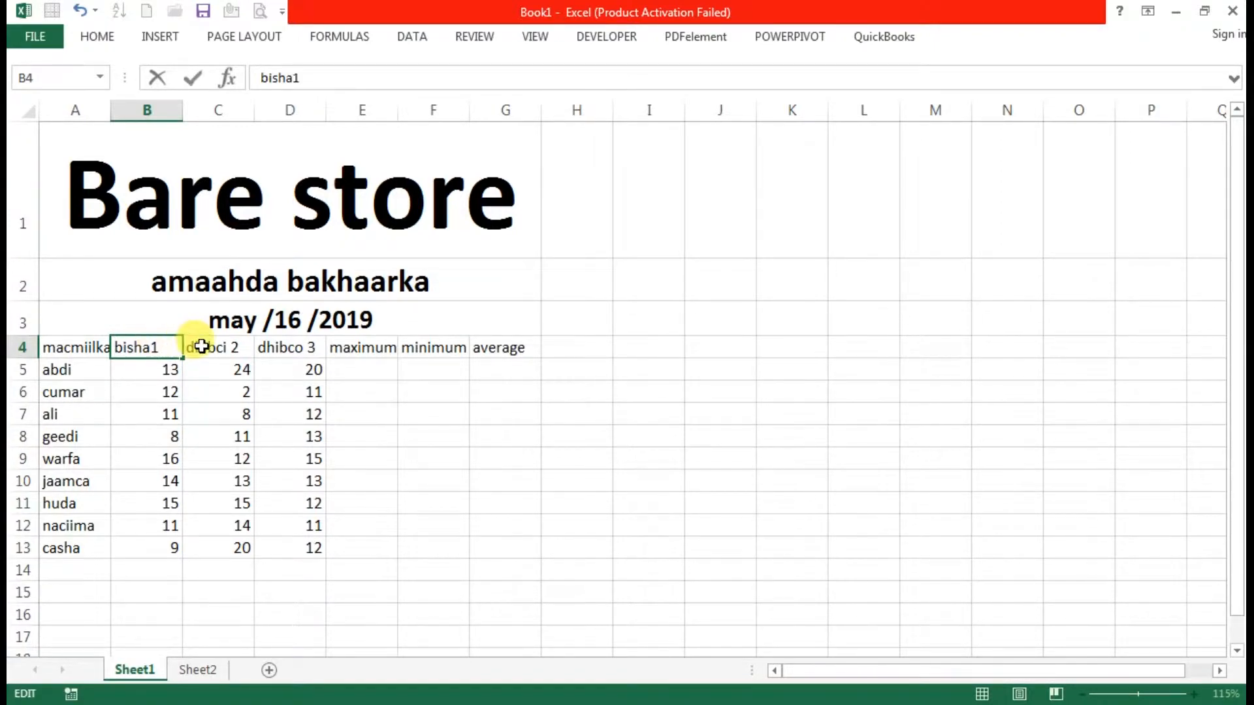
- Change the column header in cell C4 to "bisha 2"
{"action": "left_click", "coordinate": [215, 347]}
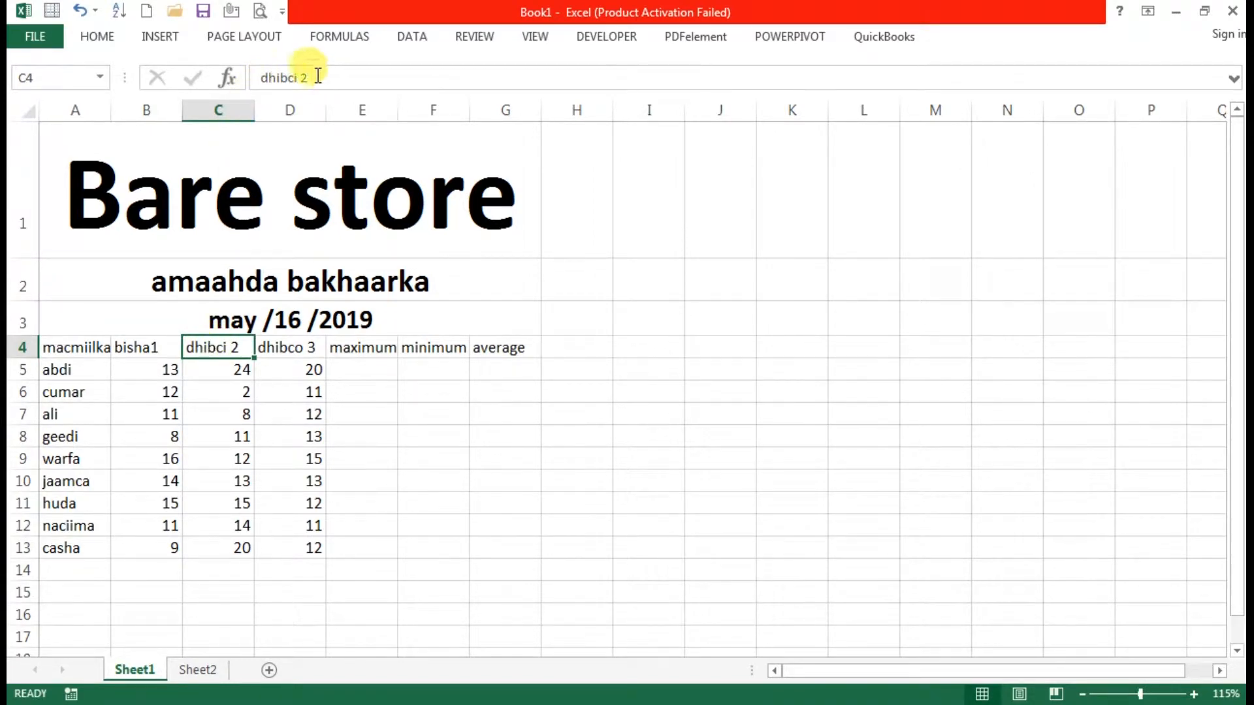
{"action": "left_click_drag", "start_coordinate": [300, 77], "coordinate": [238, 77]}
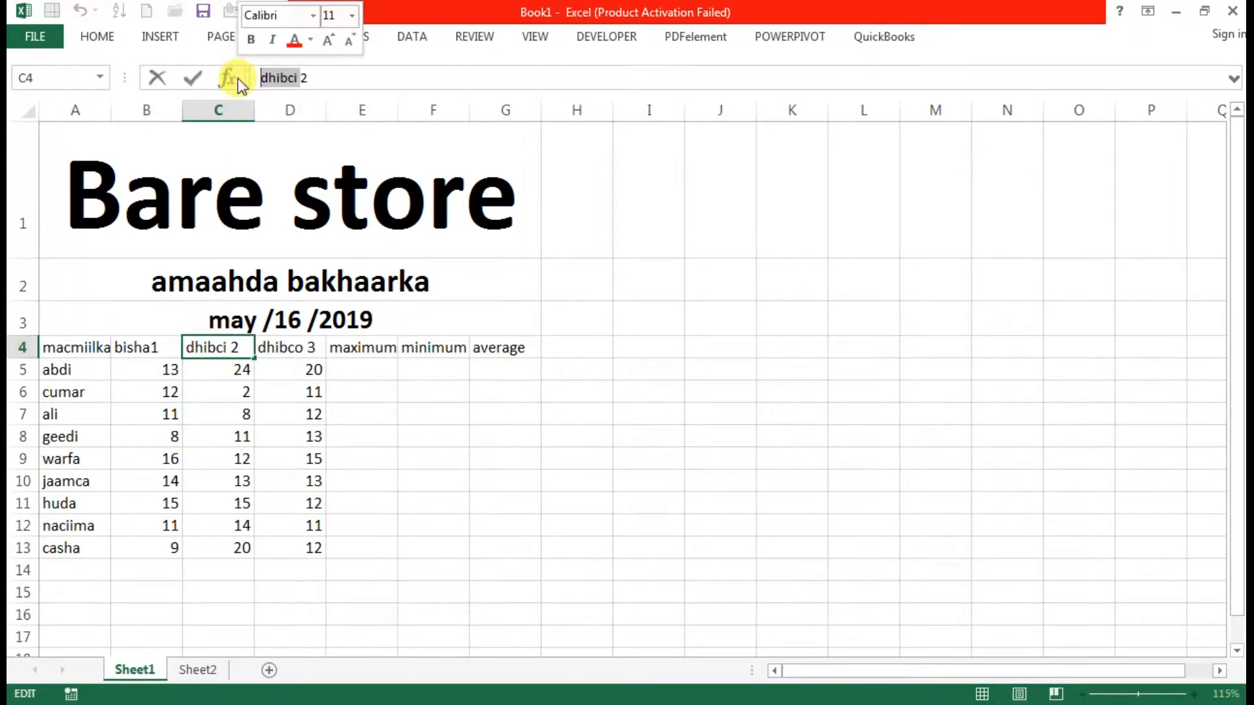
{"action": "type", "text": "bisha"}
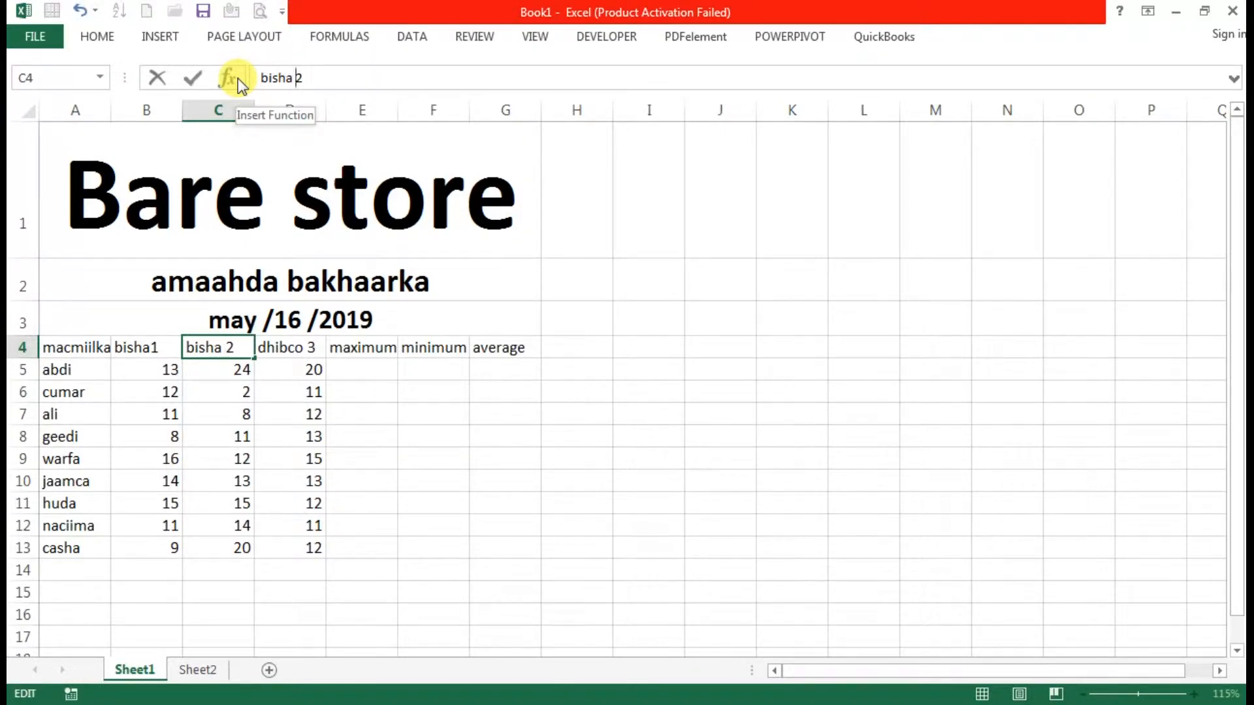
- Change the column header in cell D4 to "bisha 3"
{"action": "left_click", "coordinate": [288, 352]}
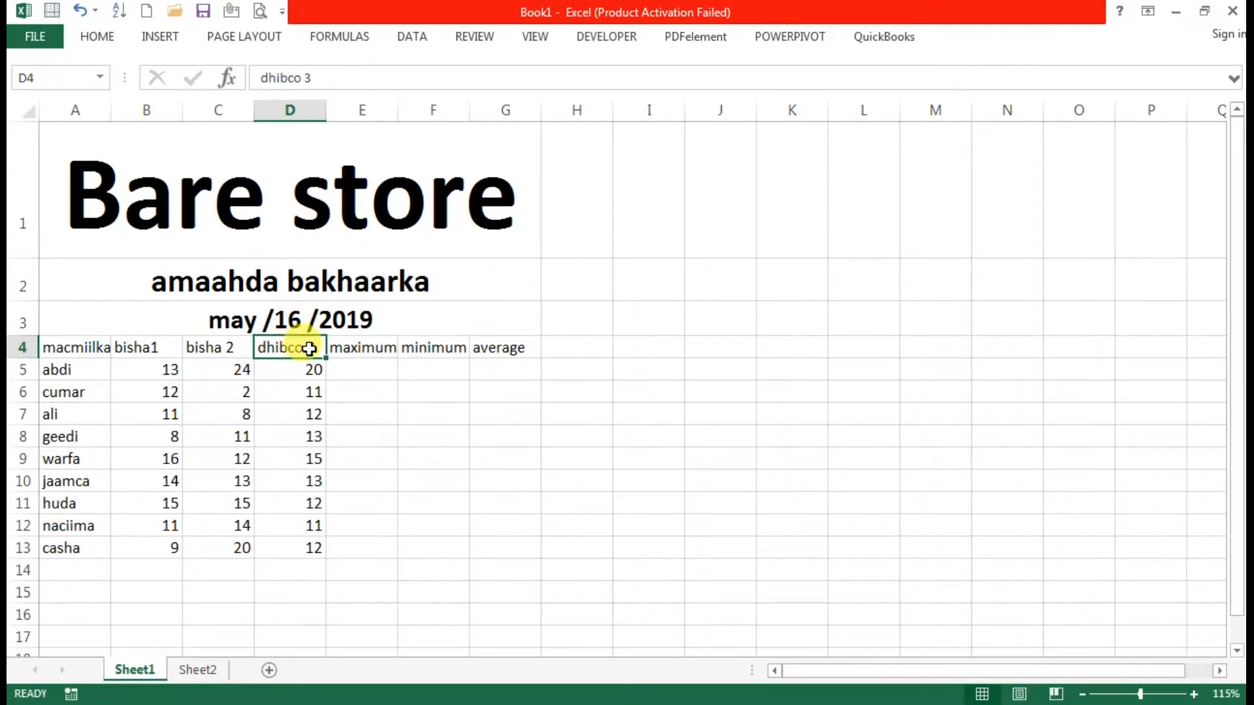
{"action": "double_click", "coordinate": [319, 347]}
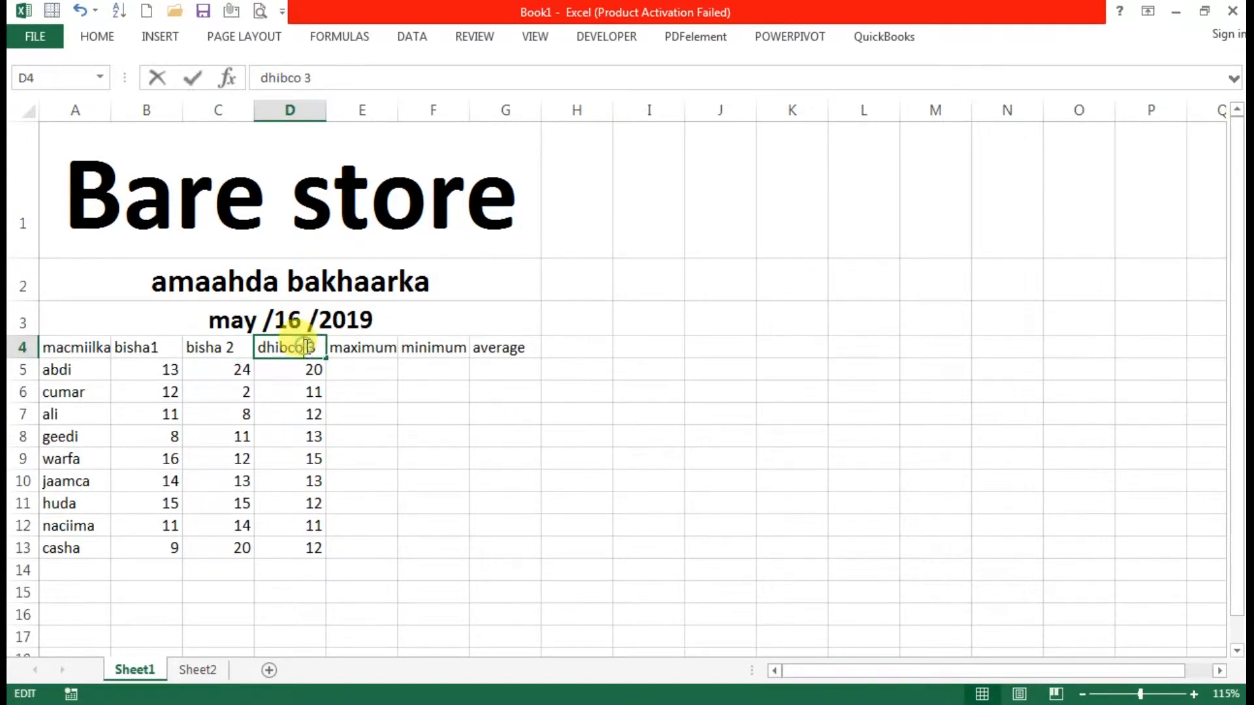
{"action": "left_click_drag", "start_coordinate": [317, 346], "coordinate": [220, 348]}
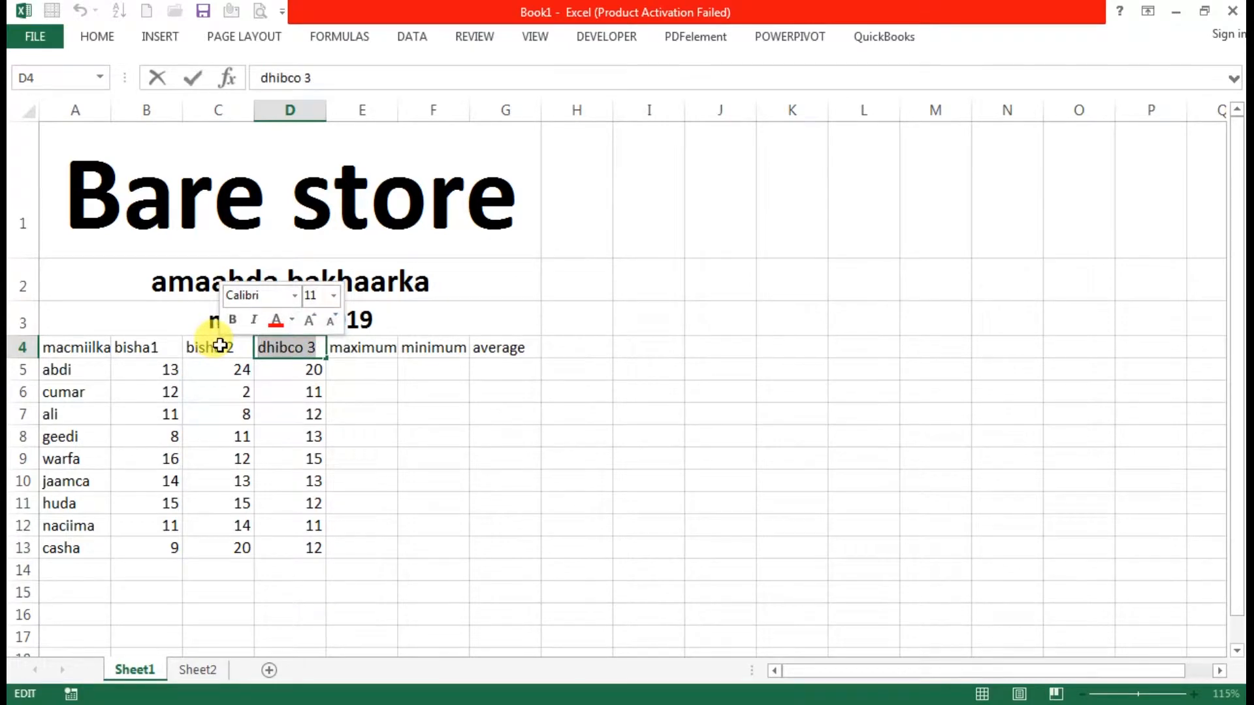
{"action": "type", "text": "bisha"}
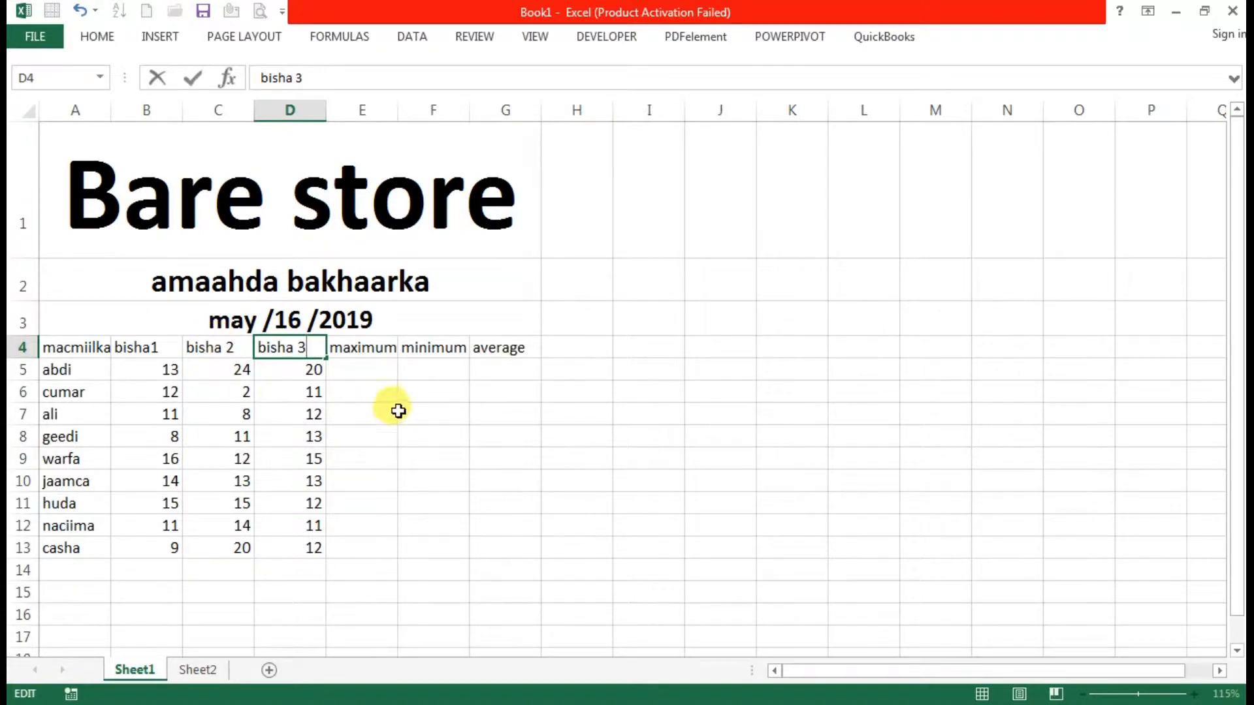
{"action": "left_click", "coordinate": [356, 376]}
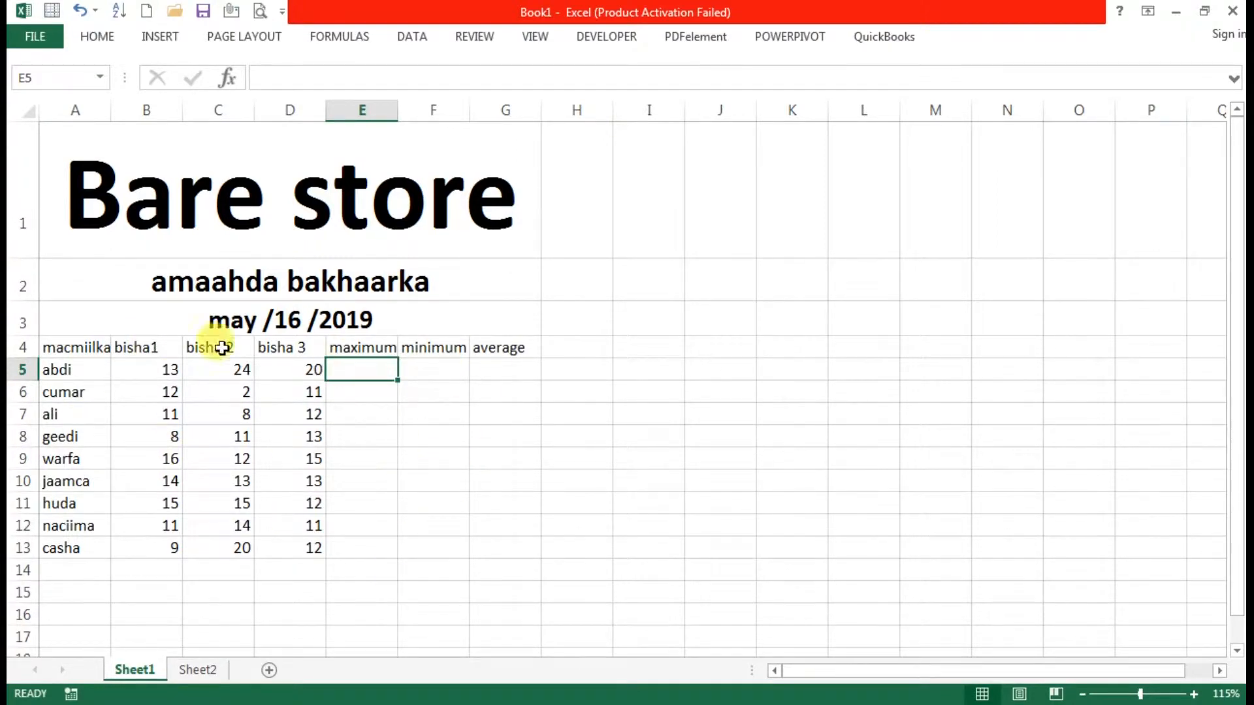
- Make the column headers in A4:G4 bold and enlarge them to font size 16
{"action": "left_click_drag", "start_coordinate": [53, 347], "coordinate": [481, 347]}
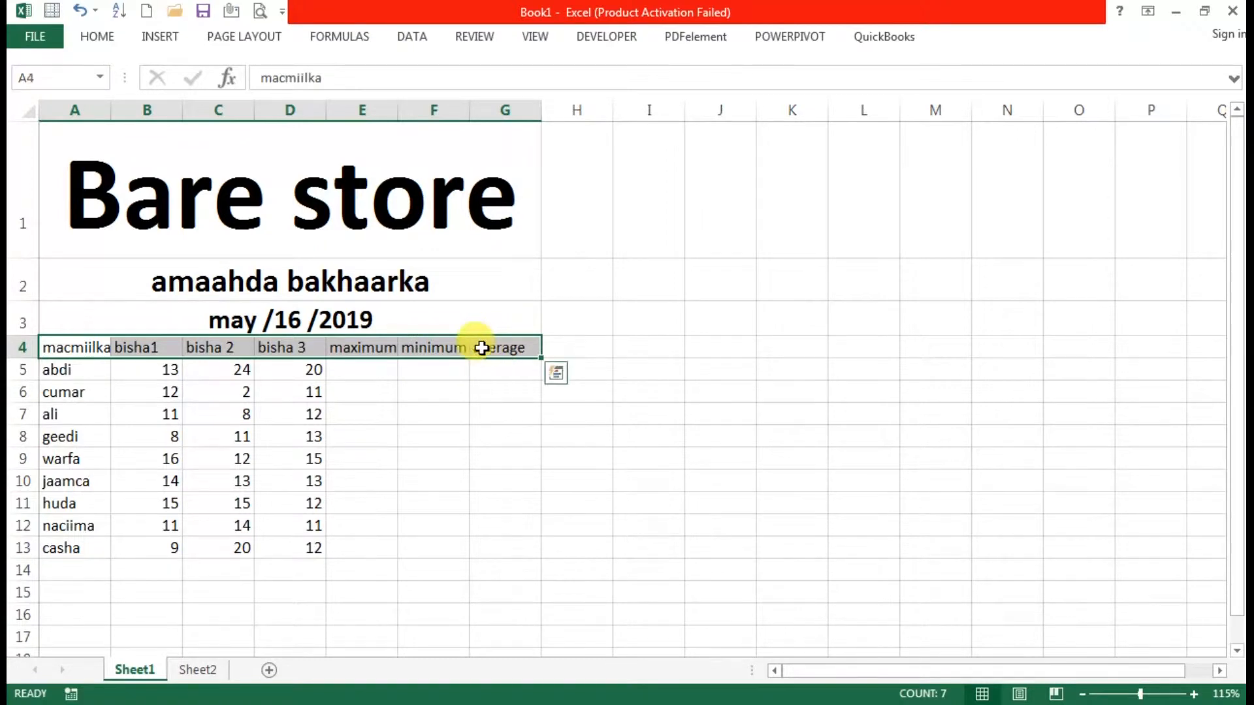
{"action": "left_click", "coordinate": [98, 37]}
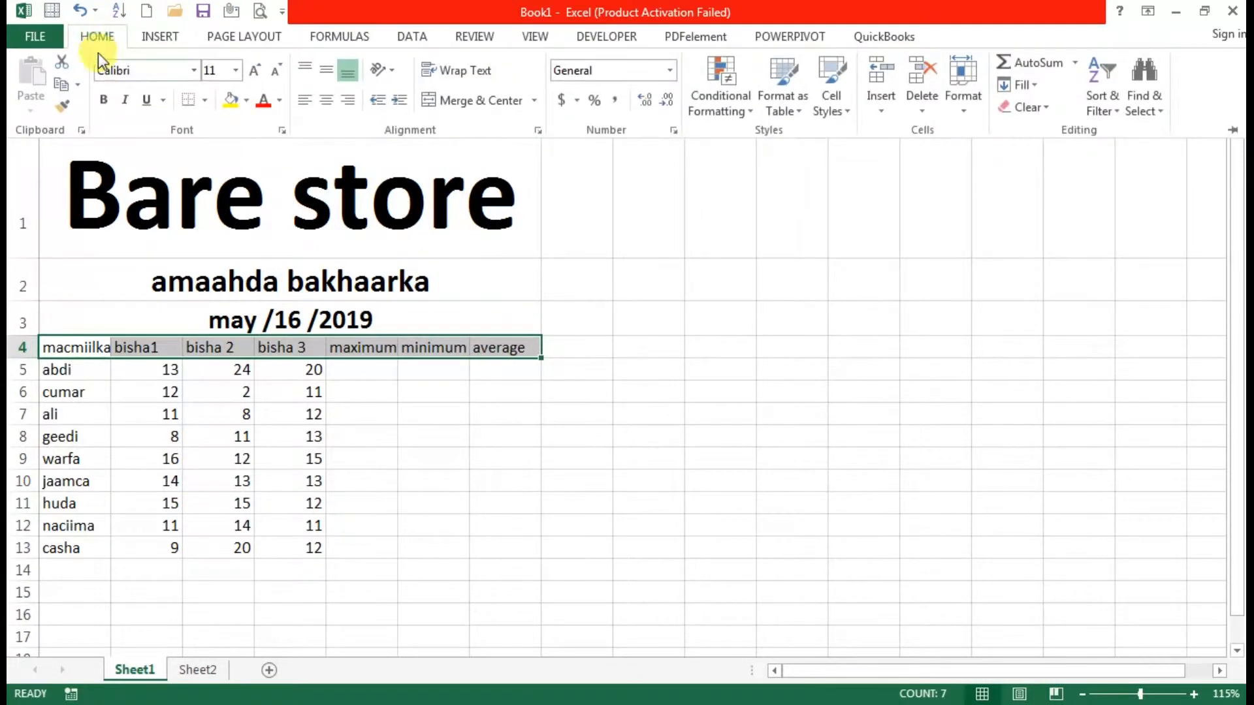
{"action": "left_click", "coordinate": [102, 99]}
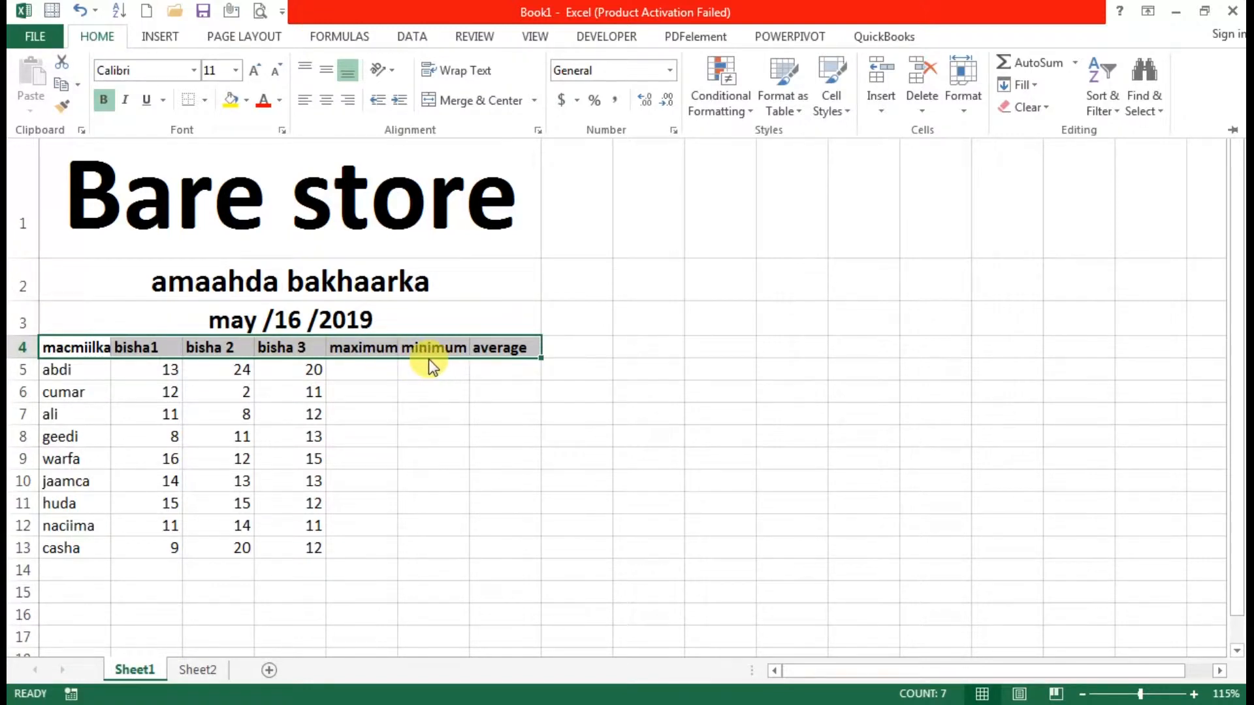
{"action": "left_click", "coordinate": [254, 70]}
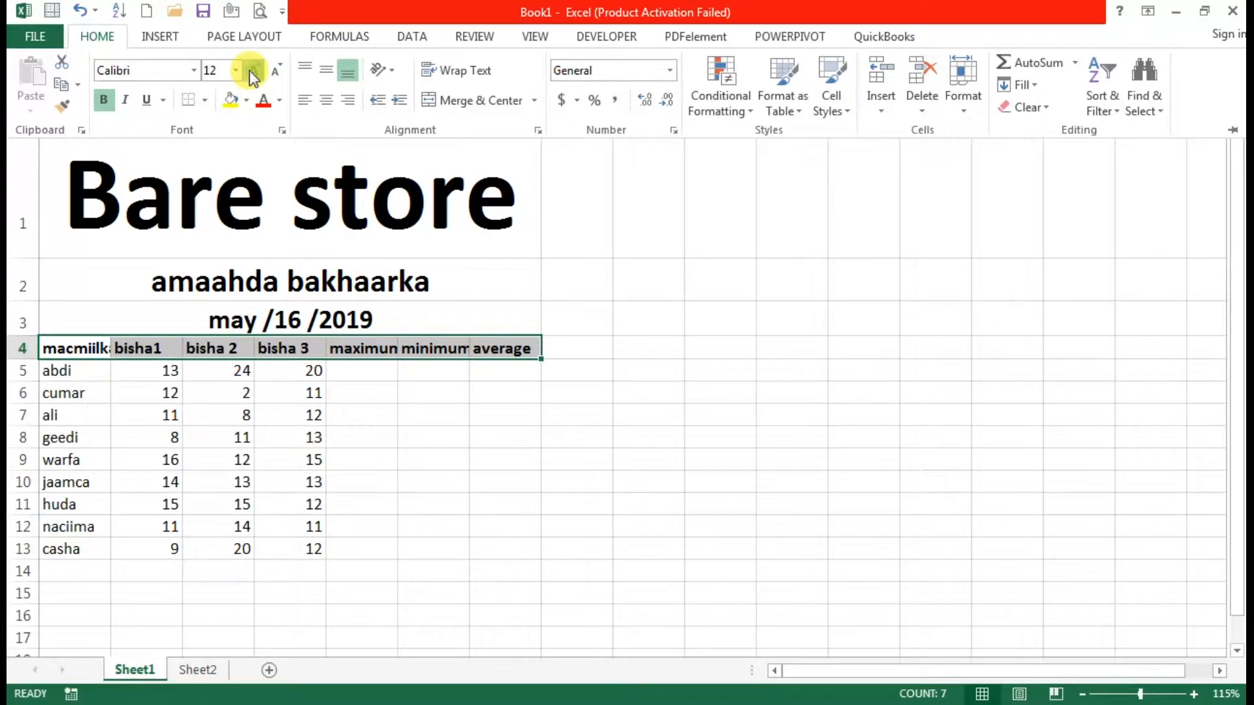
{"action": "left_click", "coordinate": [254, 70]}
{"action": "left_click", "coordinate": [254, 70]}
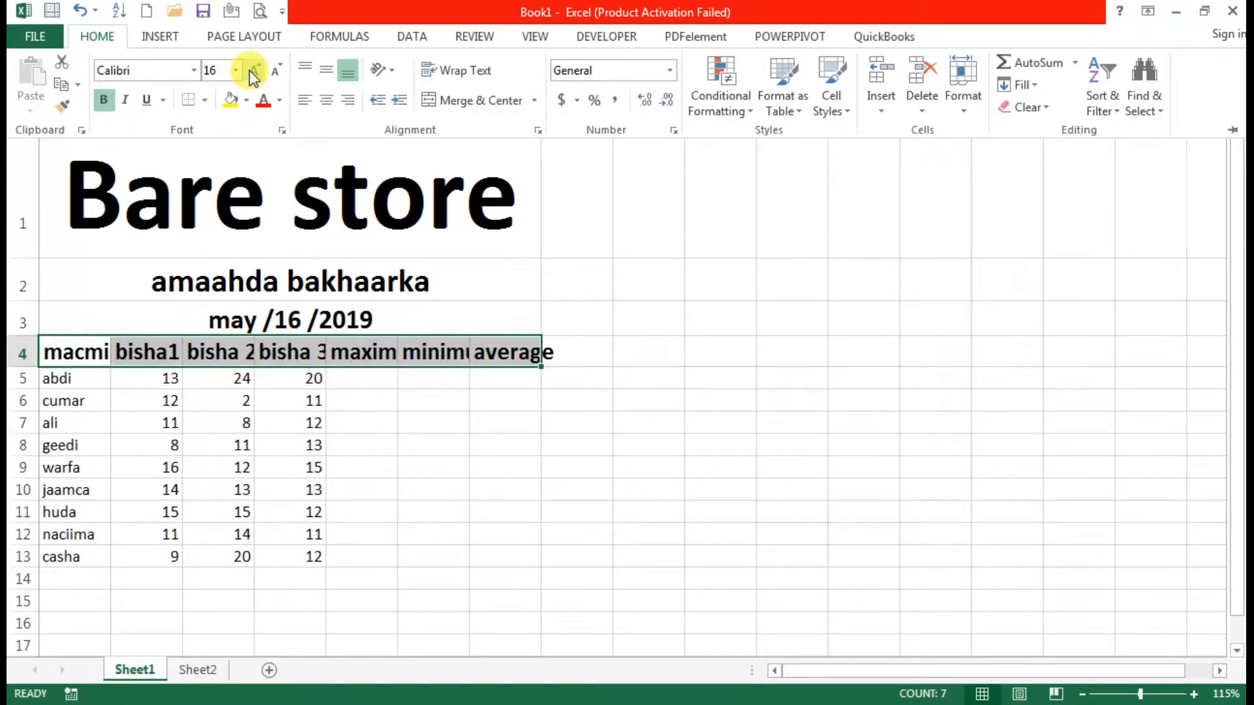
{"action": "left_click", "coordinate": [432, 443]}
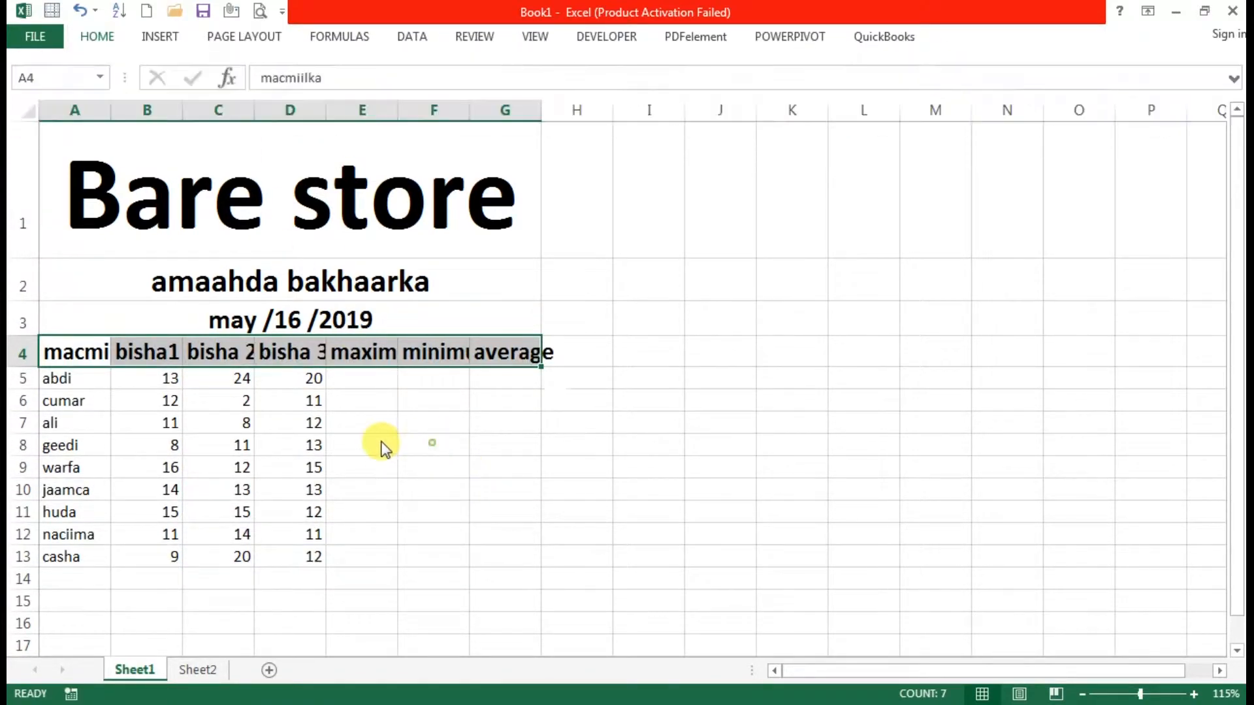
{"action": "left_click", "coordinate": [832, 396]}
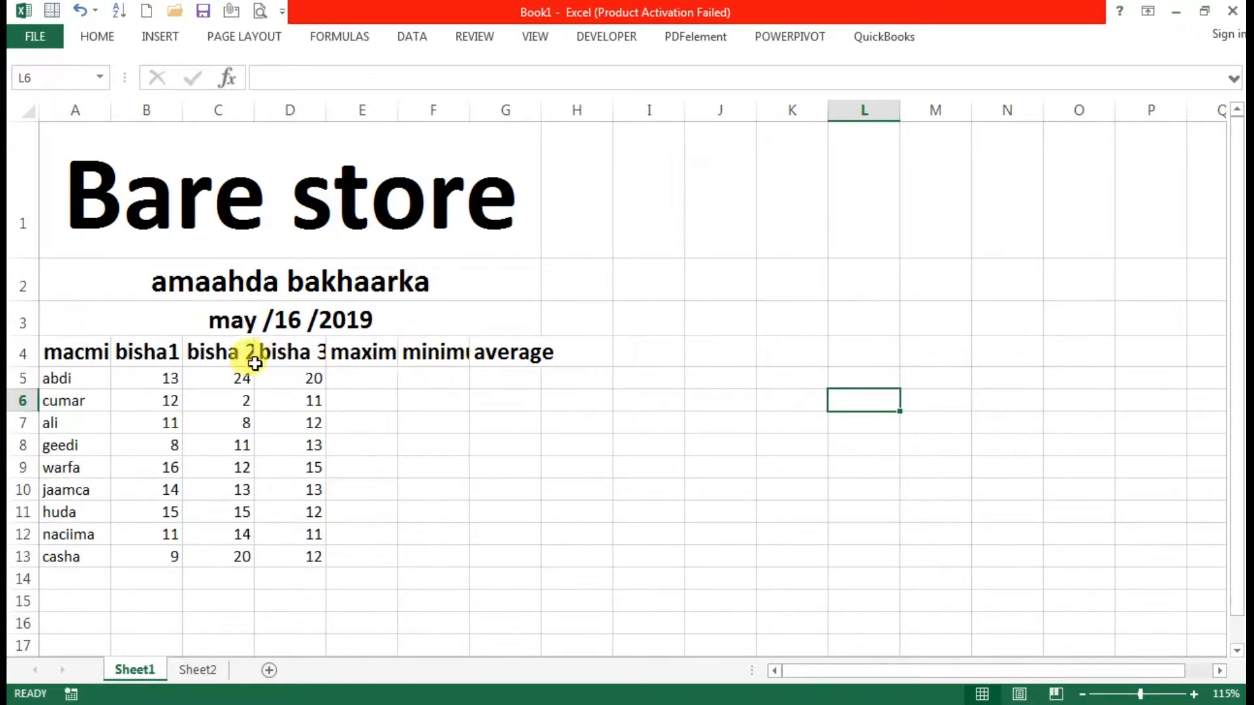
- Widen columns G, F and E to fit the "average", "minimum" and "maximum" headers
{"action": "double_click", "coordinate": [542, 112]}
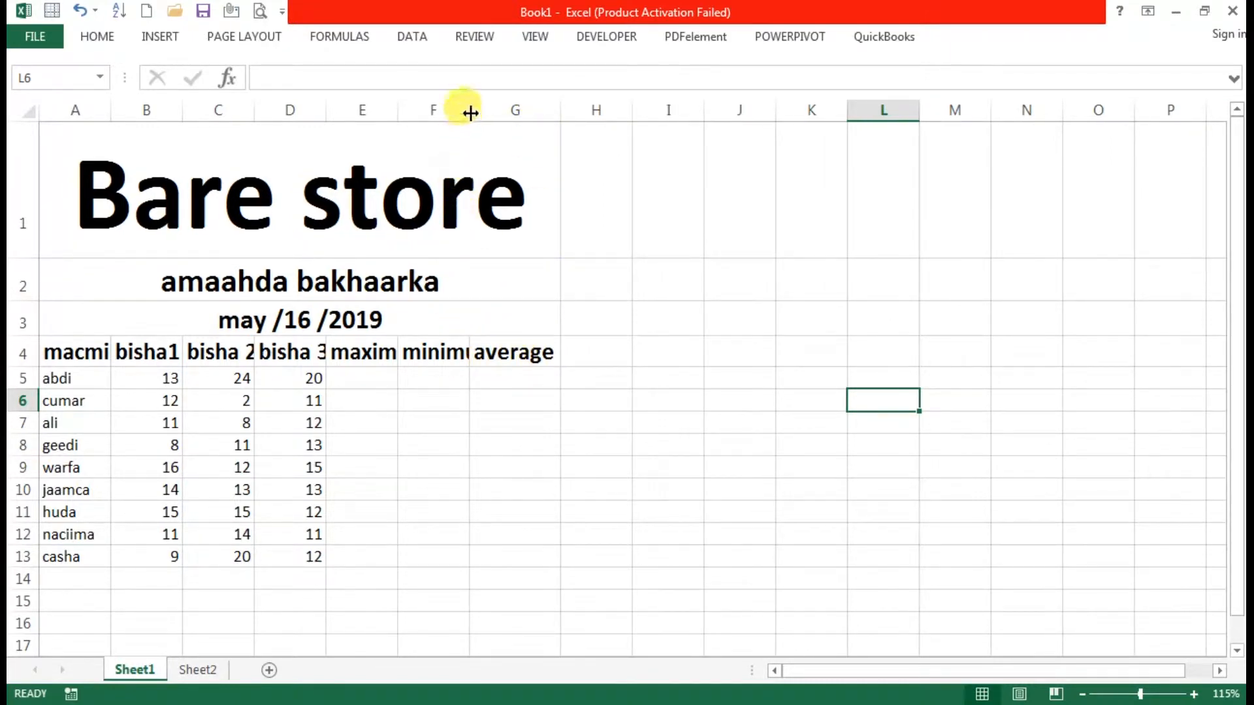
{"action": "left_click_drag", "start_coordinate": [470, 113], "coordinate": [477, 118]}
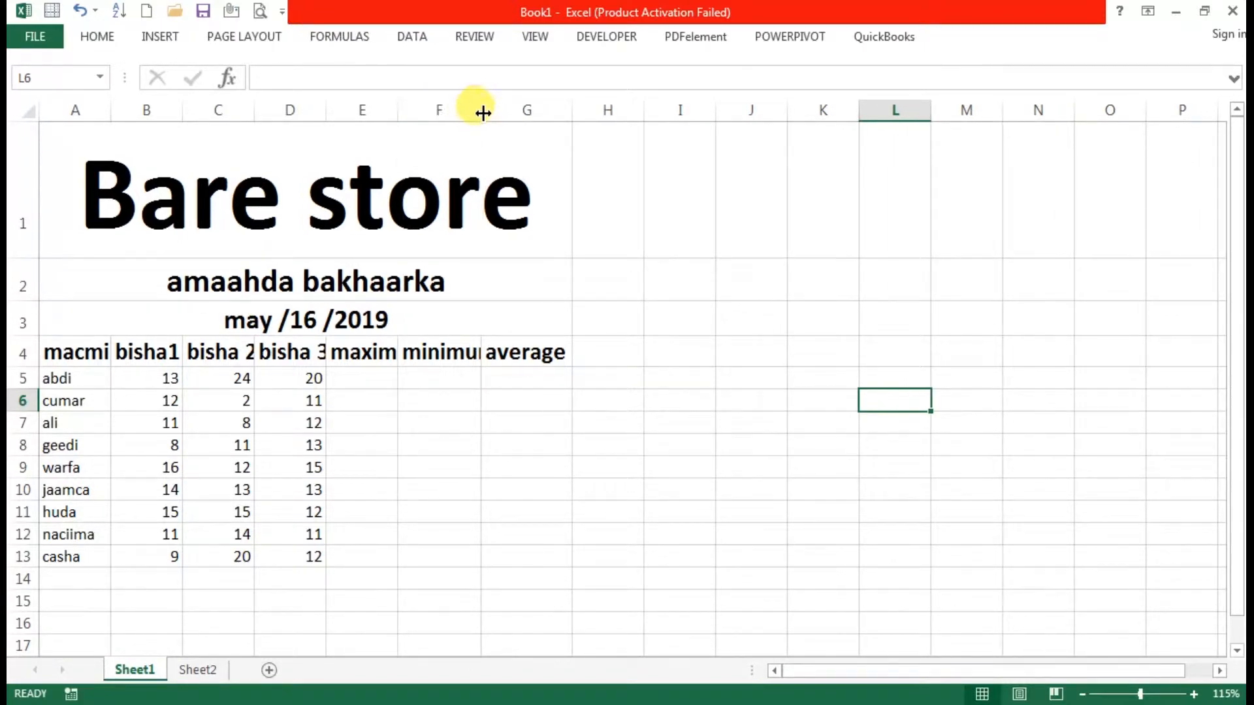
{"action": "left_click_drag", "start_coordinate": [482, 115], "coordinate": [496, 113]}
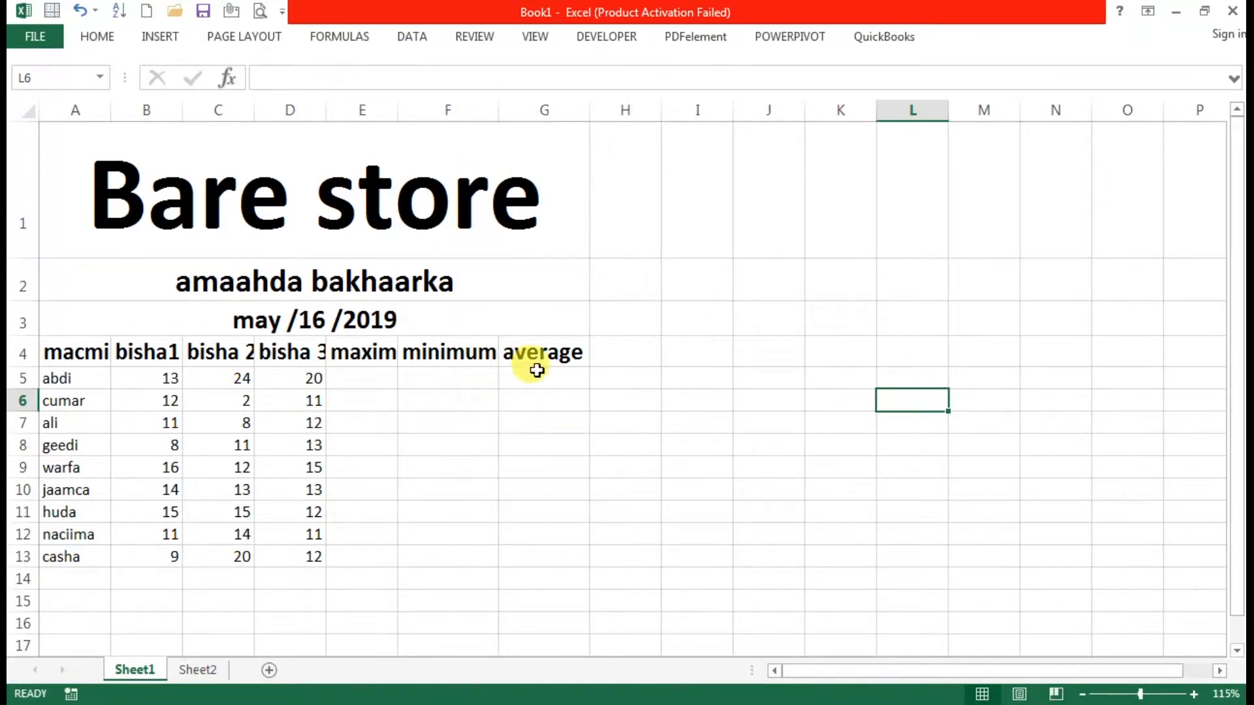
{"action": "left_click", "coordinate": [363, 350]}
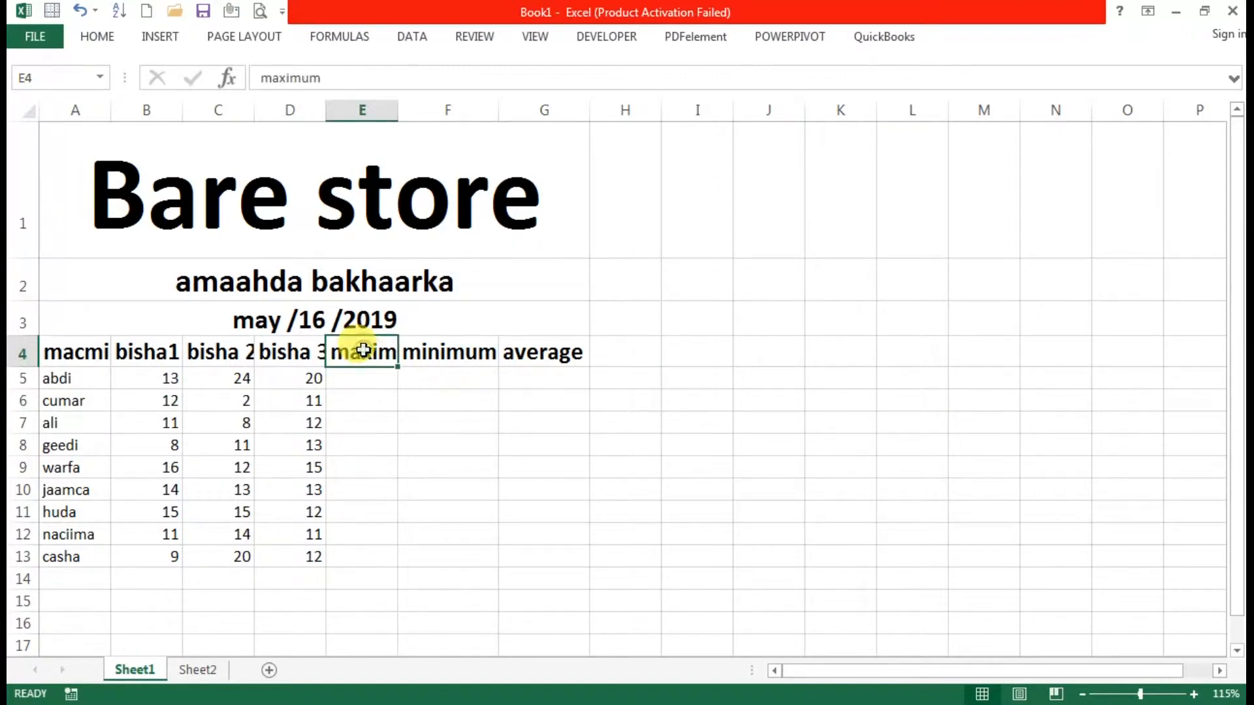
{"action": "double_click", "coordinate": [398, 111]}
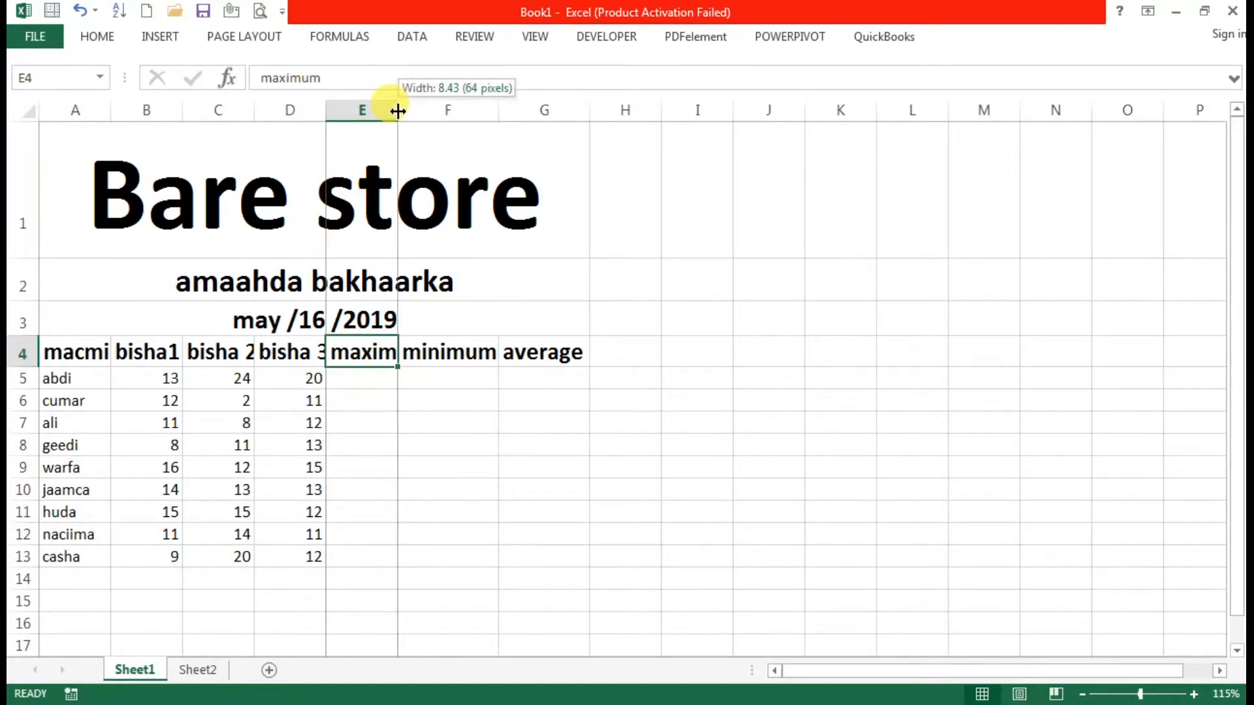
{"action": "left_click", "coordinate": [297, 354]}
{"action": "left_click", "coordinate": [379, 429]}
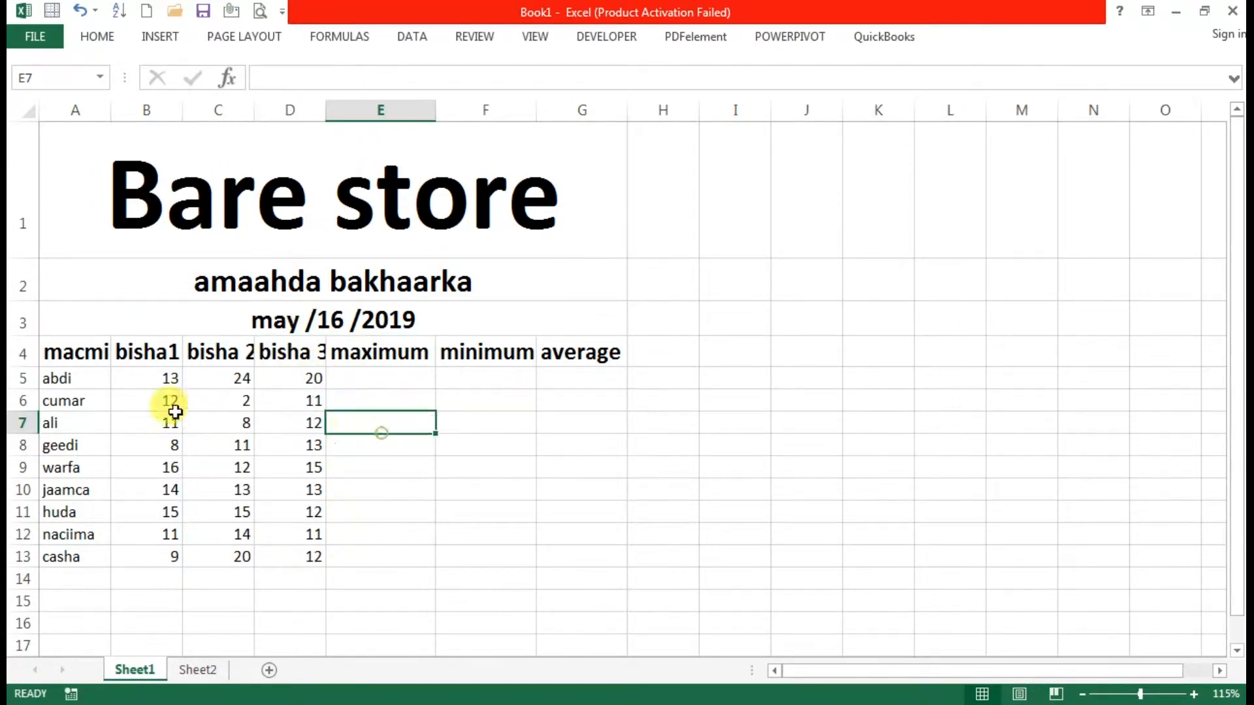
- Autofit the widths of columns A, D, C and B to the "macmiilka" and "bisha" headers
{"action": "left_click", "coordinate": [87, 352]}
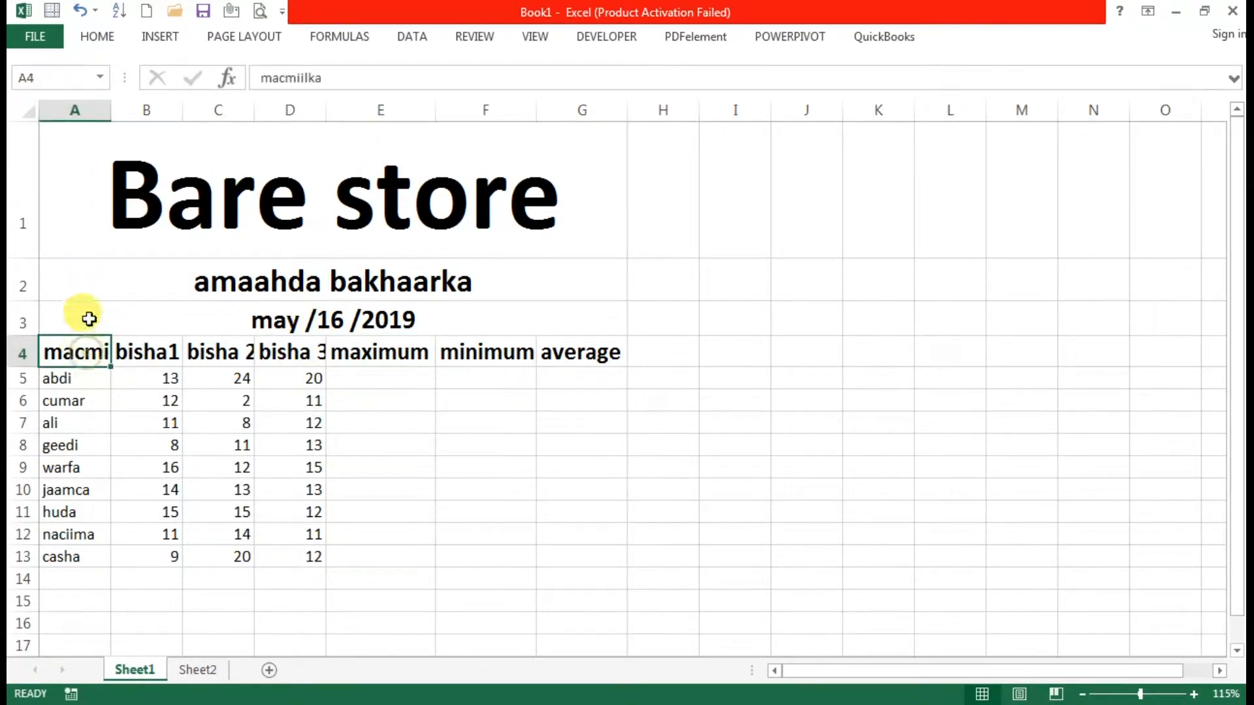
{"action": "double_click", "coordinate": [110, 111]}
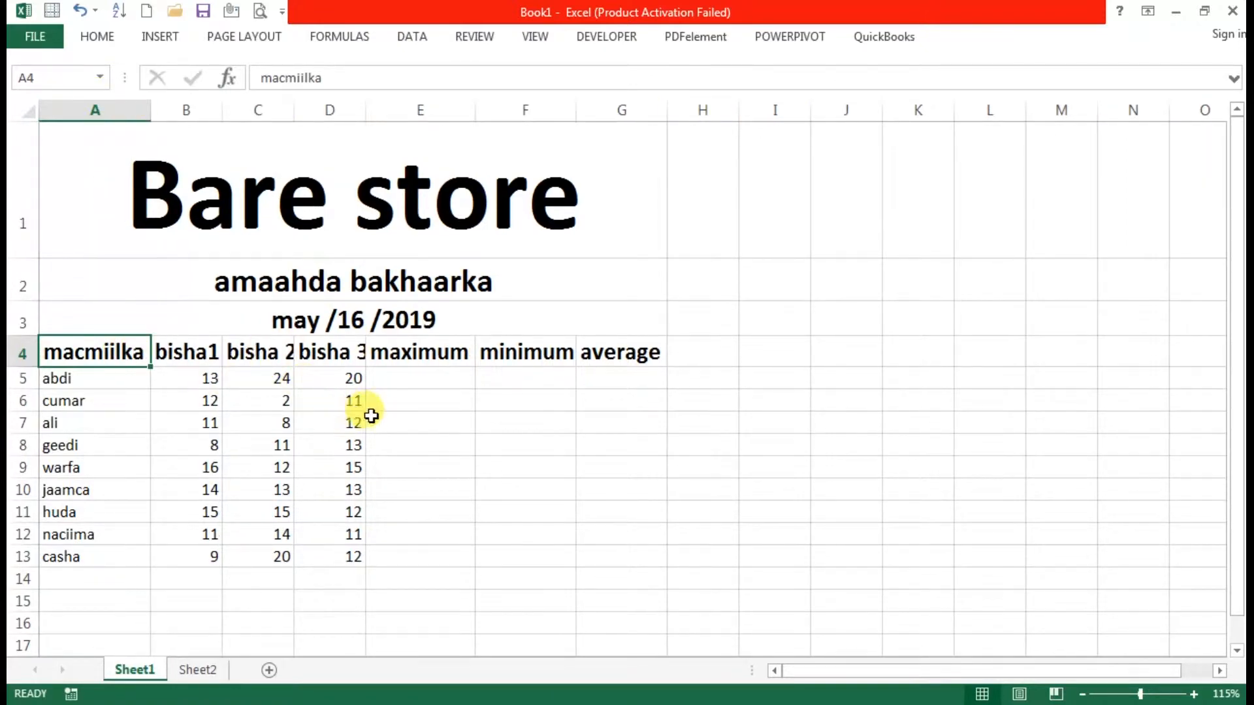
{"action": "double_click", "coordinate": [366, 110]}
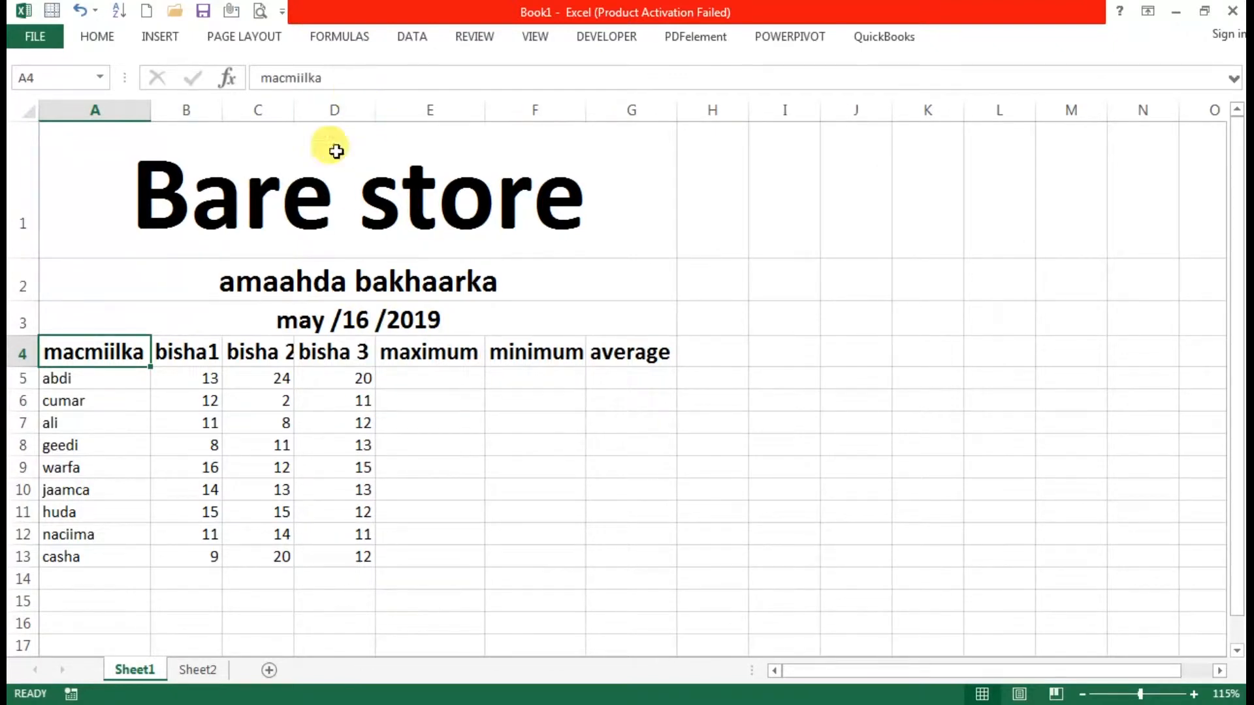
{"action": "double_click", "coordinate": [294, 110]}
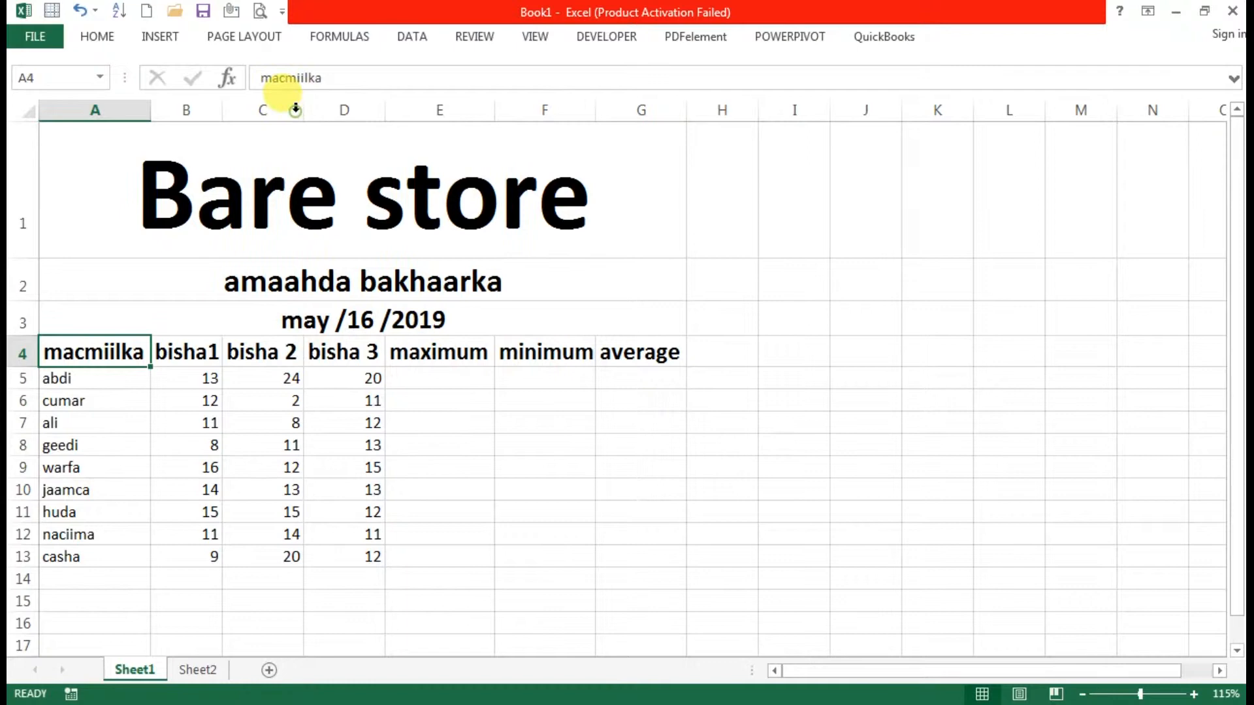
{"action": "double_click", "coordinate": [222, 110]}
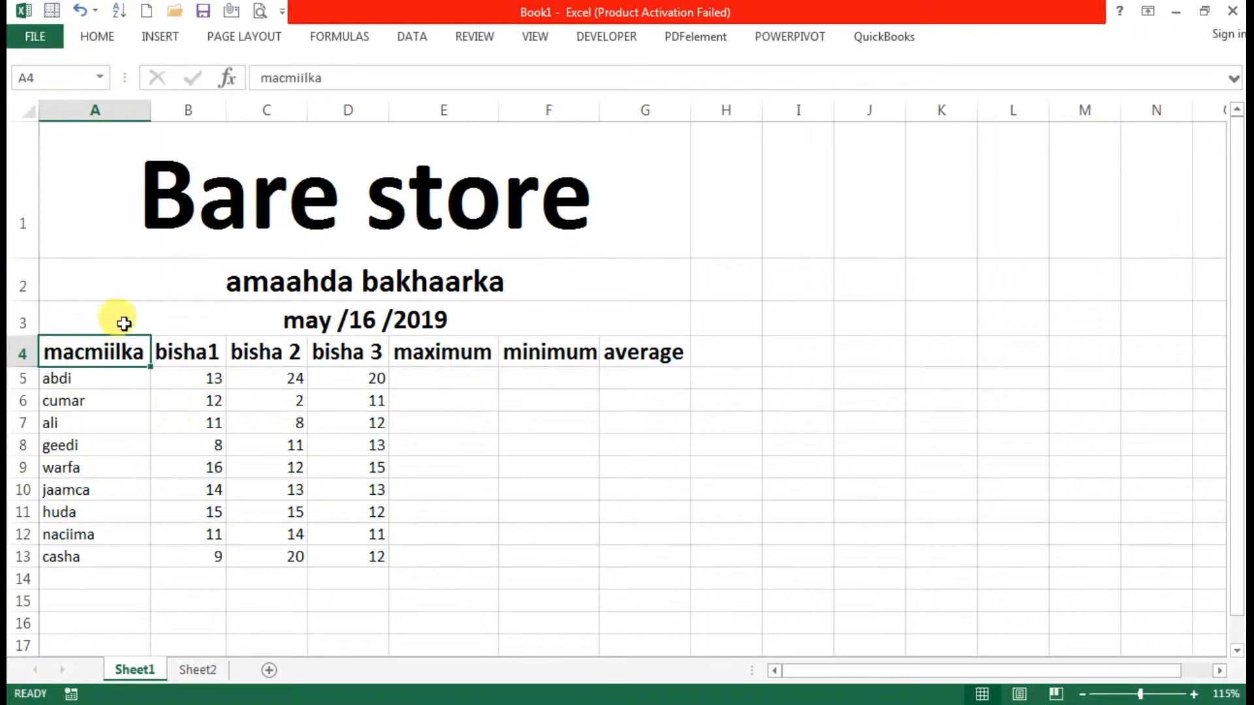
- Apply all borders to the table range A4:G13
{"action": "left_click_drag", "start_coordinate": [48, 347], "coordinate": [641, 552]}
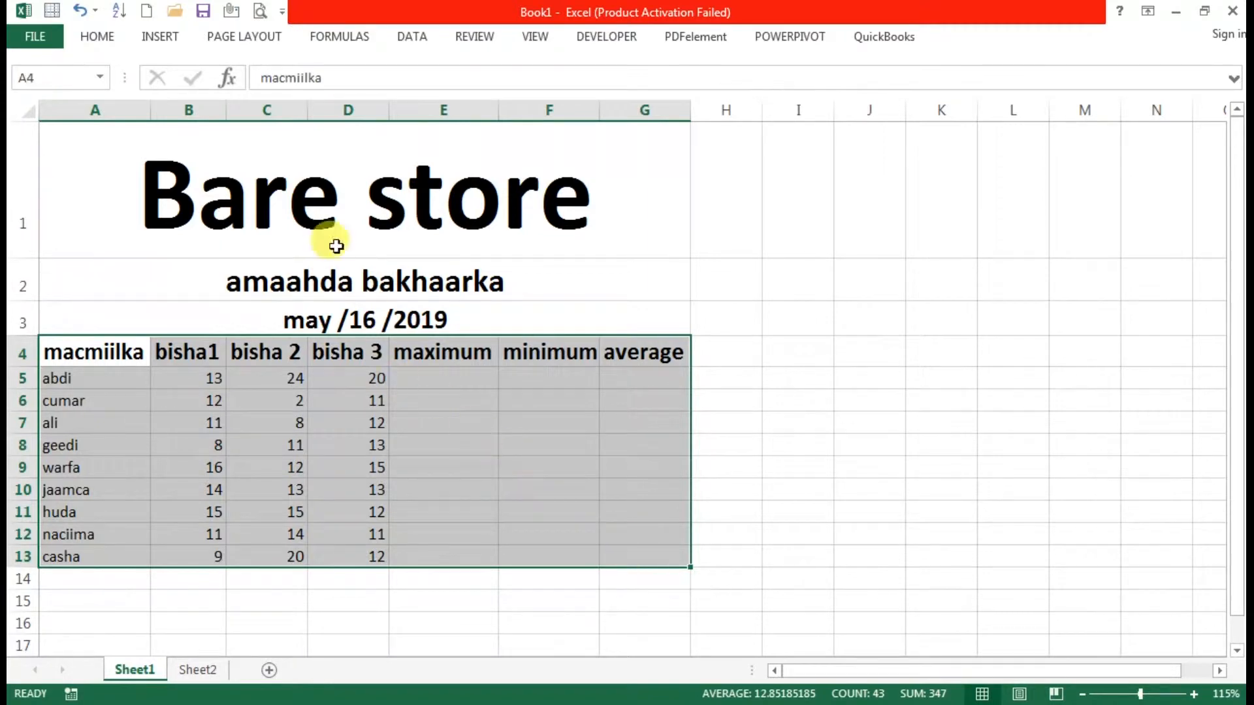
{"action": "left_click", "coordinate": [98, 37]}
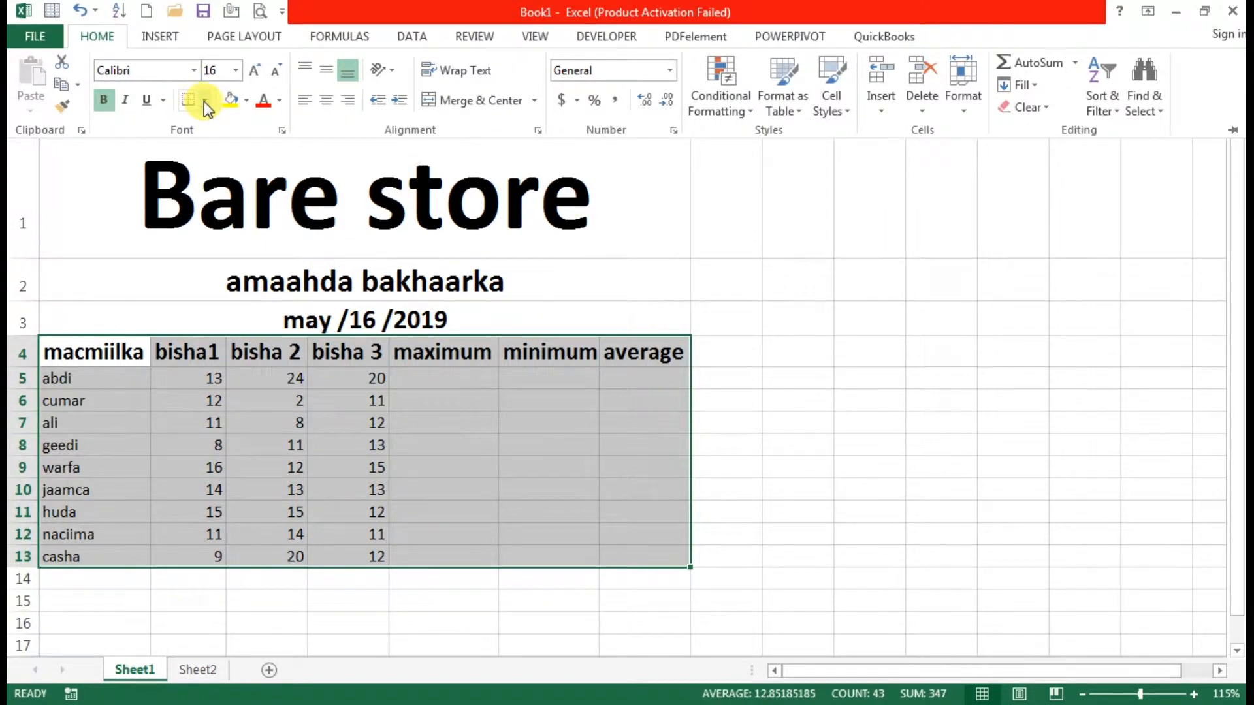
{"action": "left_click", "coordinate": [204, 100]}
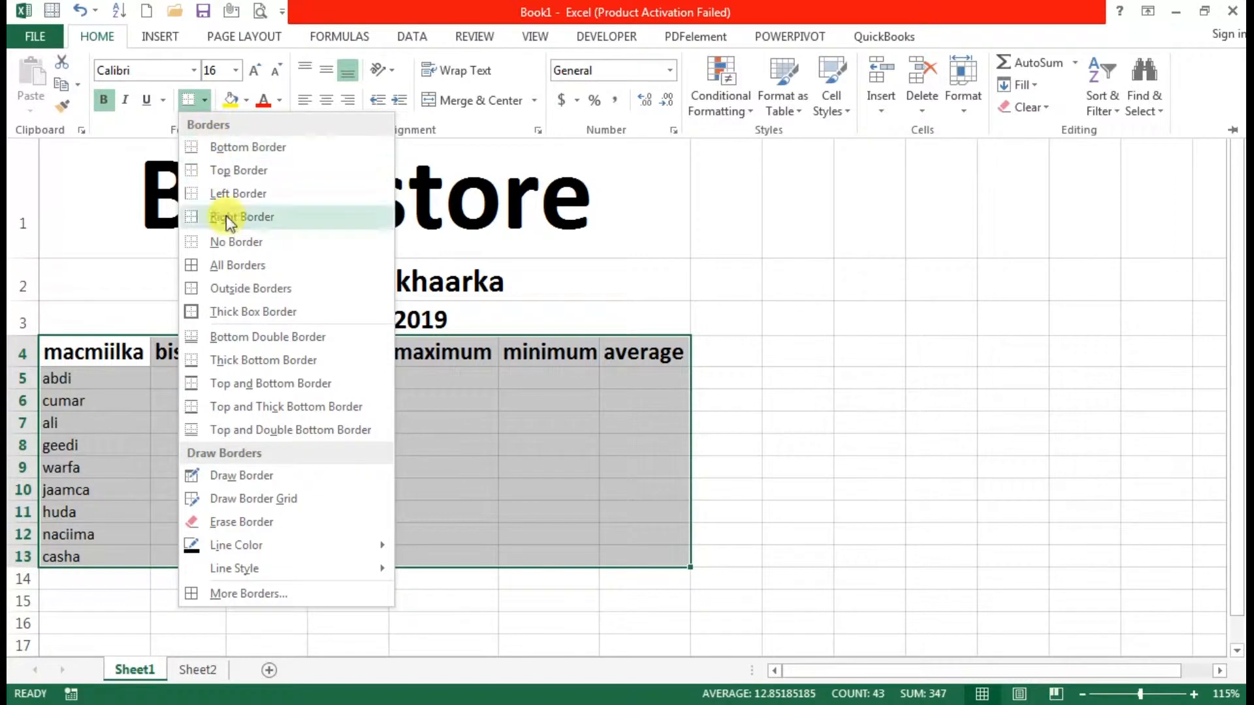
{"action": "left_click", "coordinate": [229, 272]}
{"action": "key", "text": "ctrl+F1"}
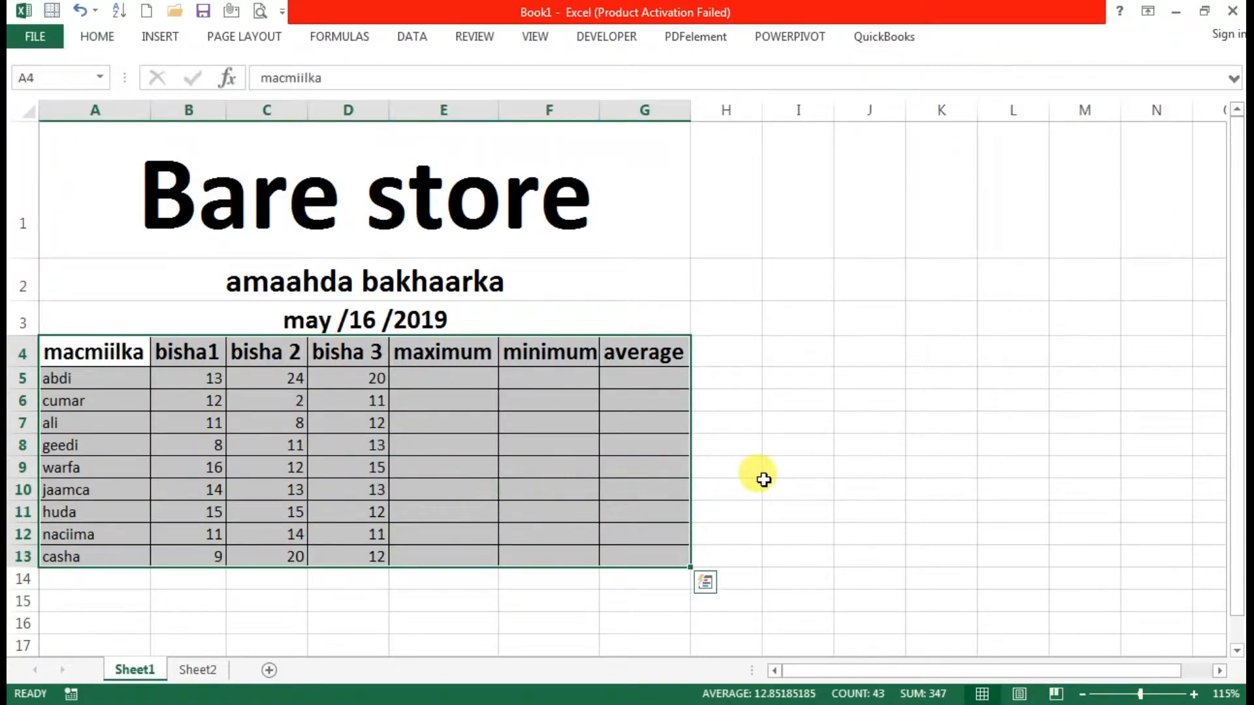
{"action": "left_click", "coordinate": [765, 487]}
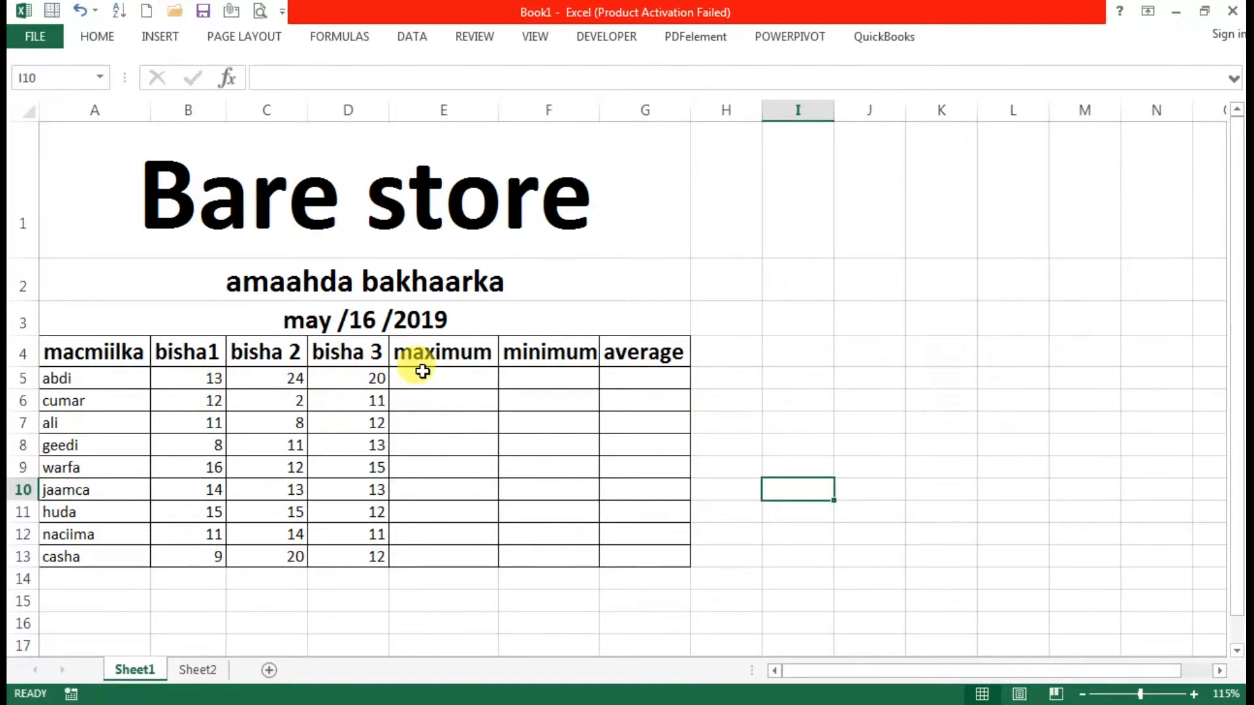
{"action": "left_click", "coordinate": [463, 357]}
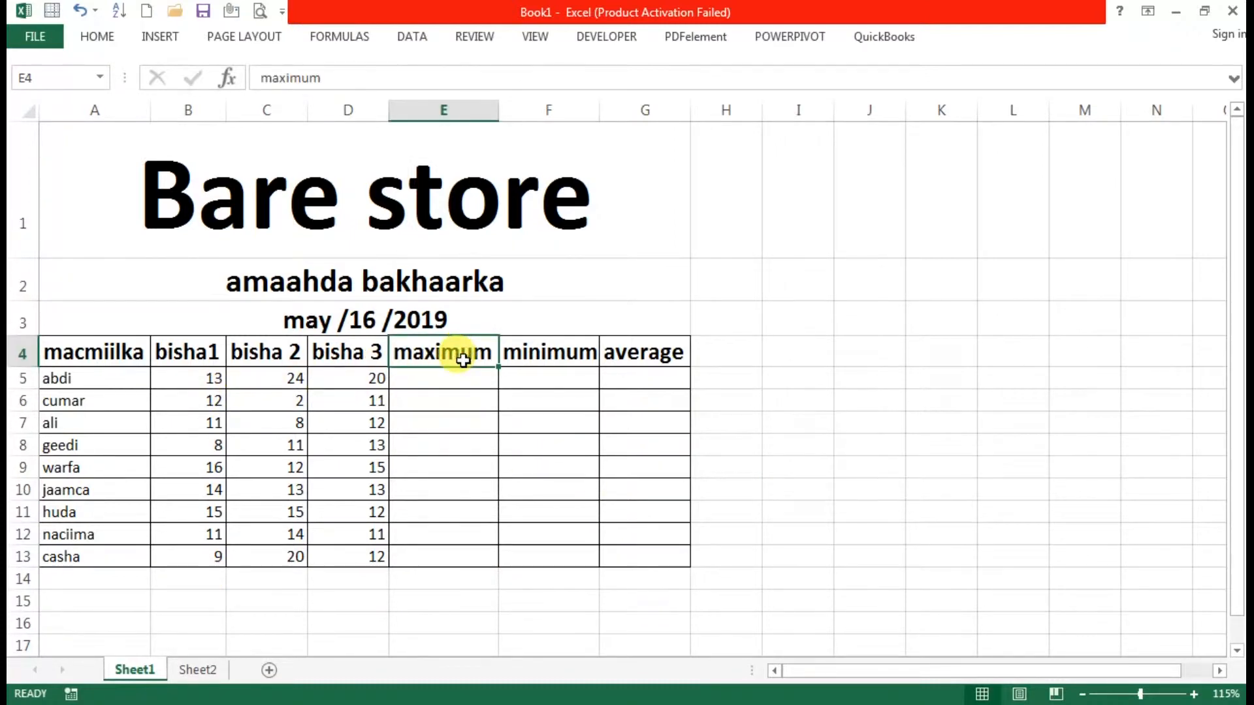
{"action": "left_click", "coordinate": [450, 376]}
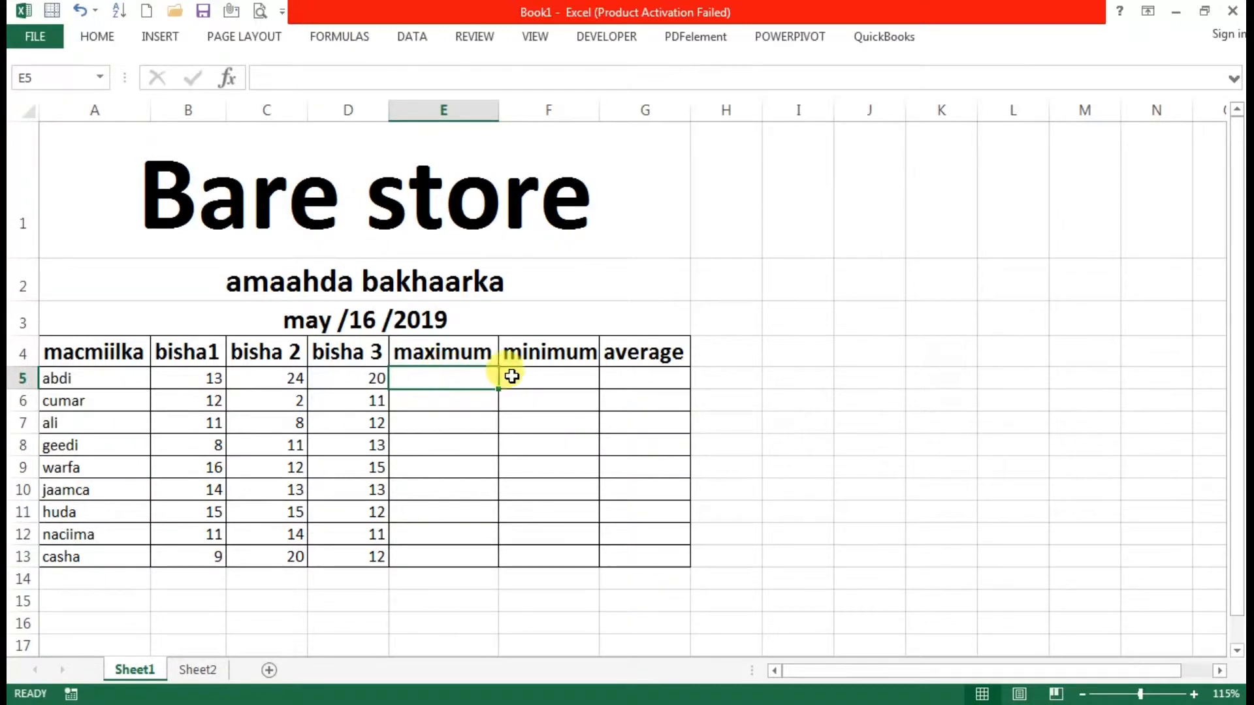
{"action": "left_click", "coordinate": [568, 354]}
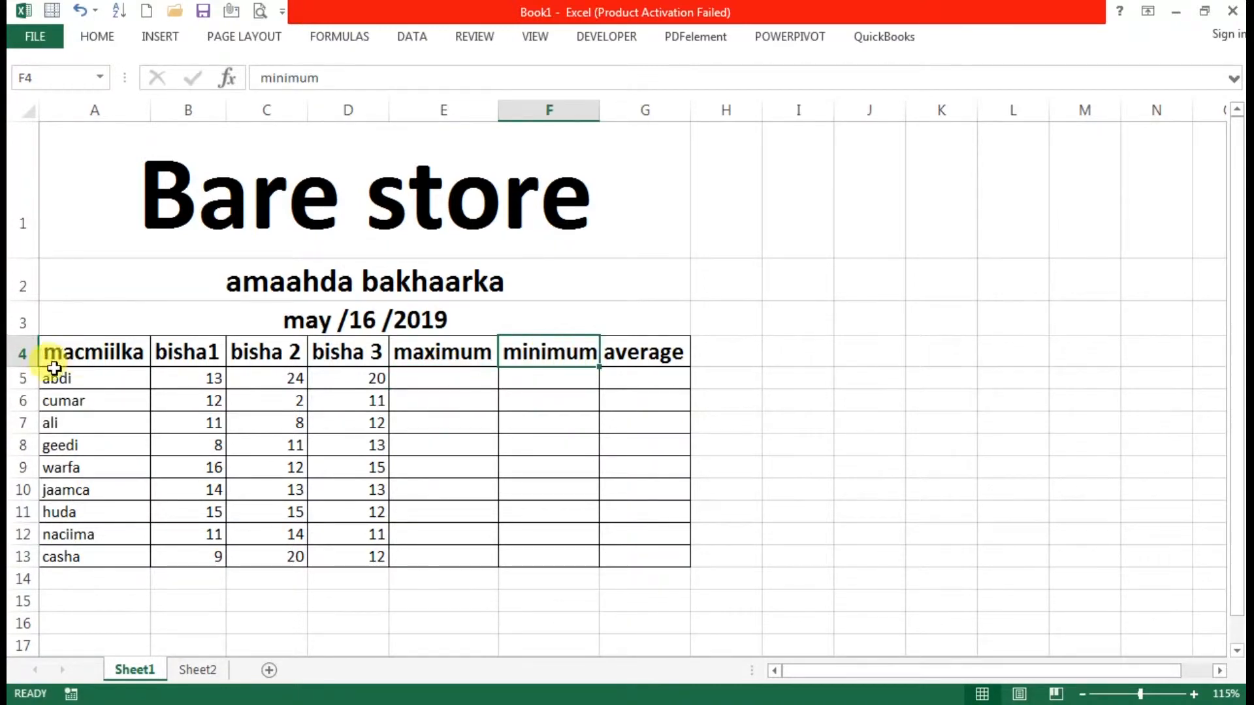
{"action": "left_click", "coordinate": [653, 358]}
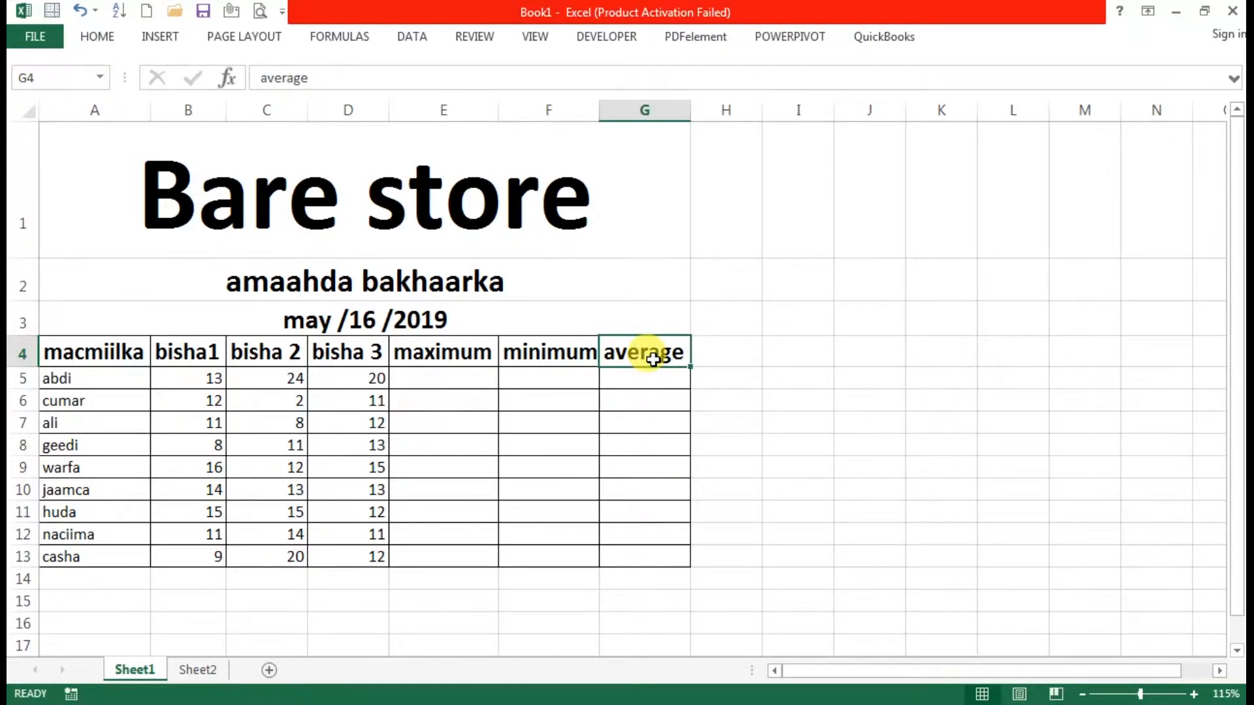
- Enter a MAX formula over B5:D5 in cell E5 of the maximum column
{"action": "left_click", "coordinate": [456, 376]}
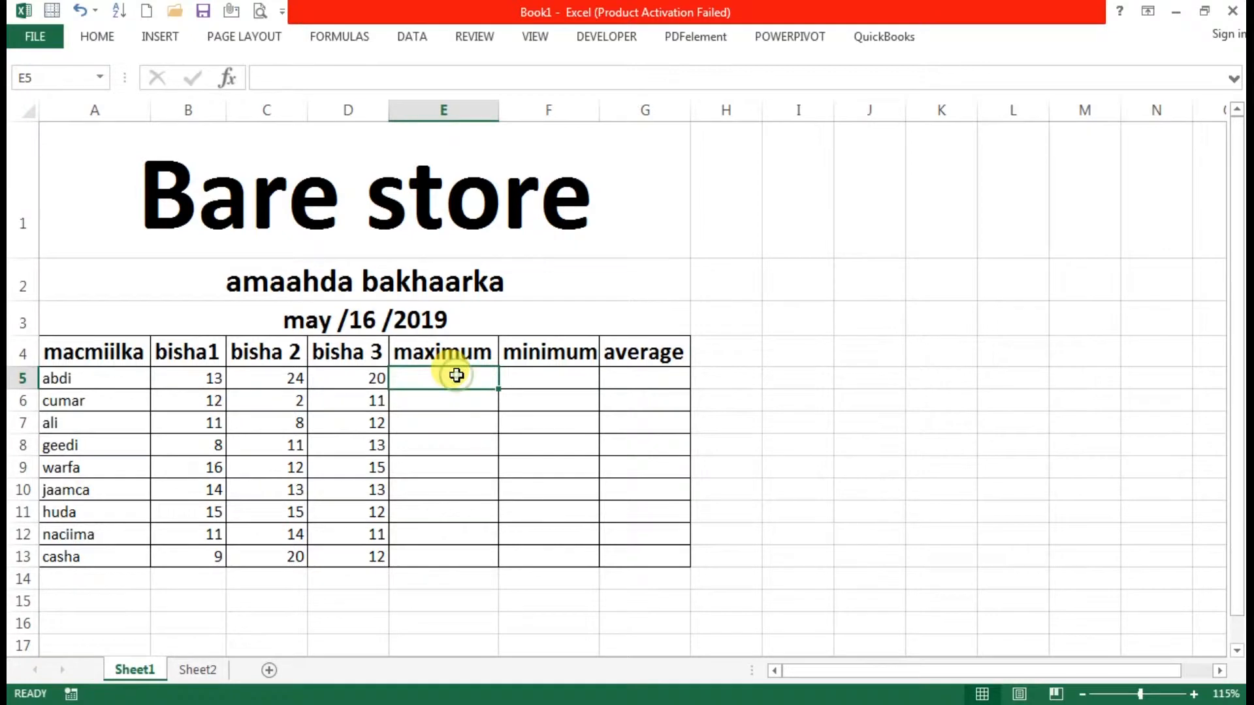
{"action": "type", "text": "="}
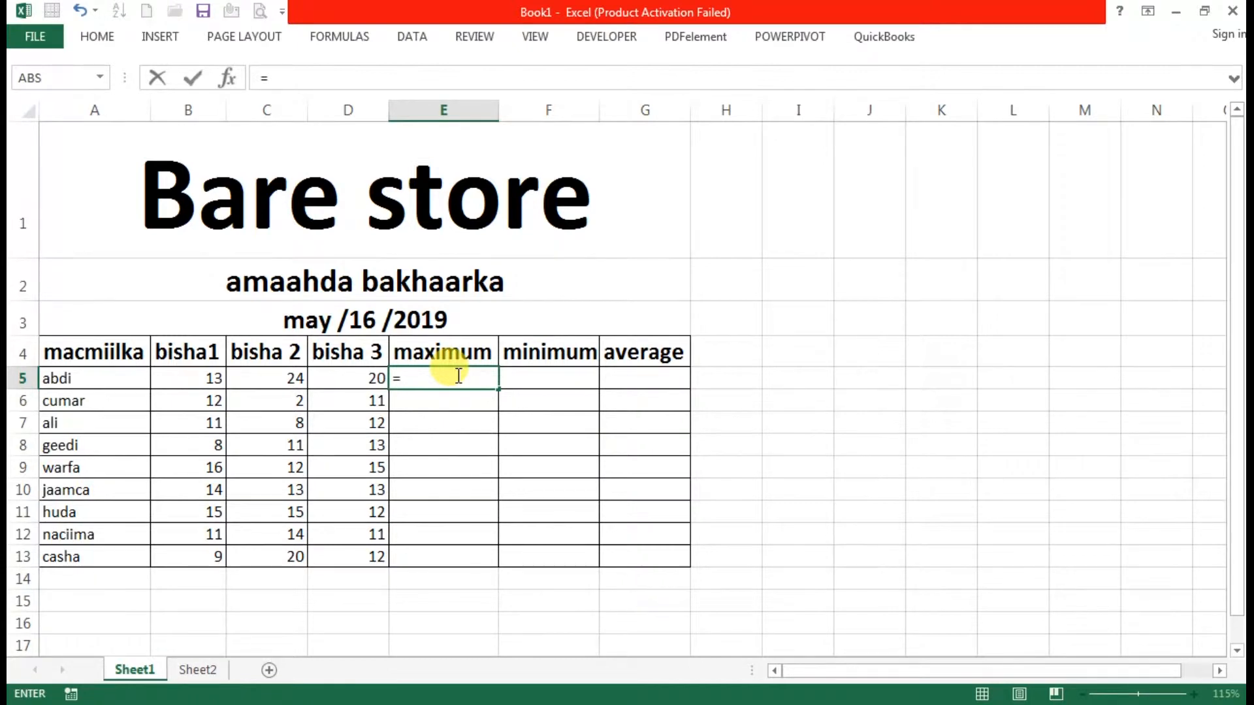
{"action": "type", "text": "max"}
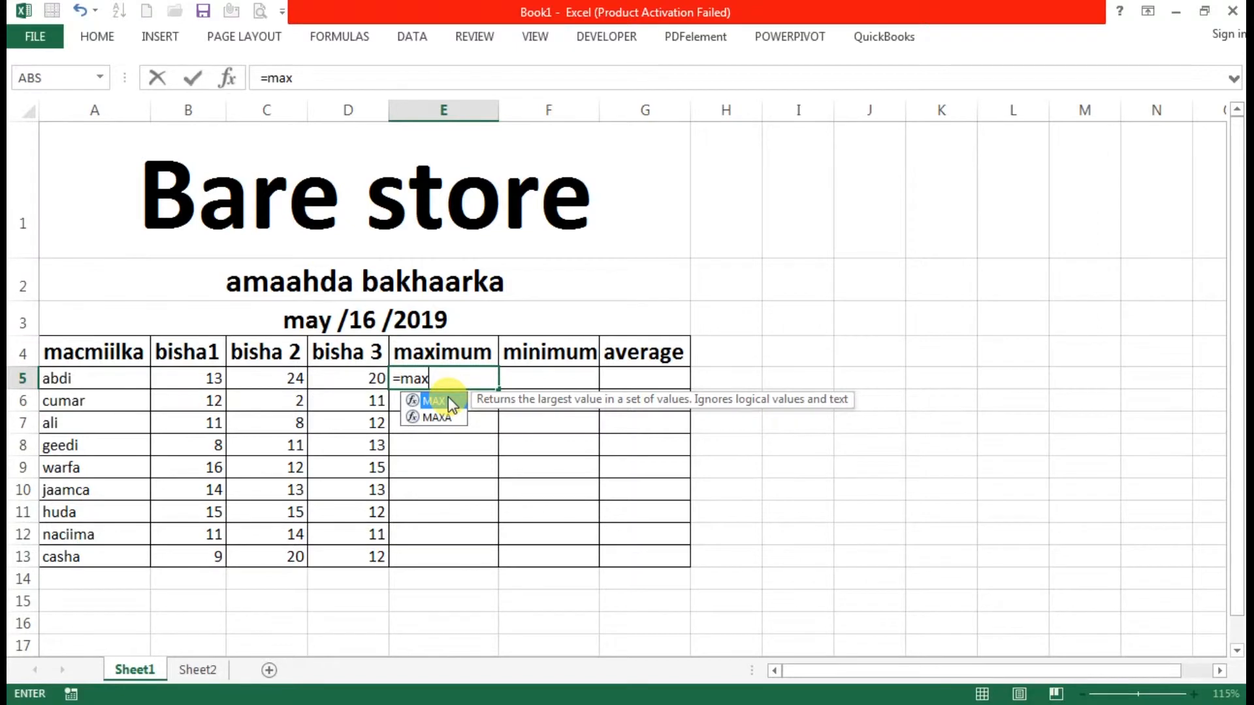
{"action": "double_click", "coordinate": [449, 400]}
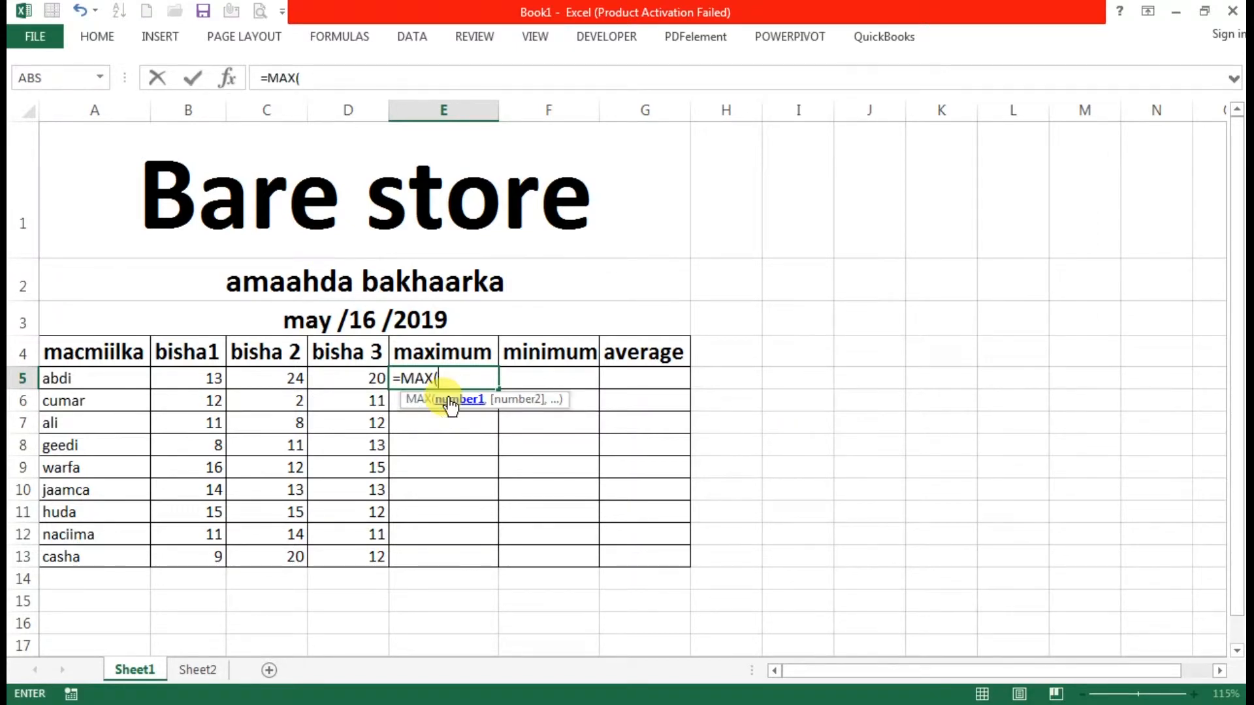
{"action": "left_click_drag", "start_coordinate": [199, 376], "coordinate": [324, 380]}
{"action": "key", "text": "Return"}
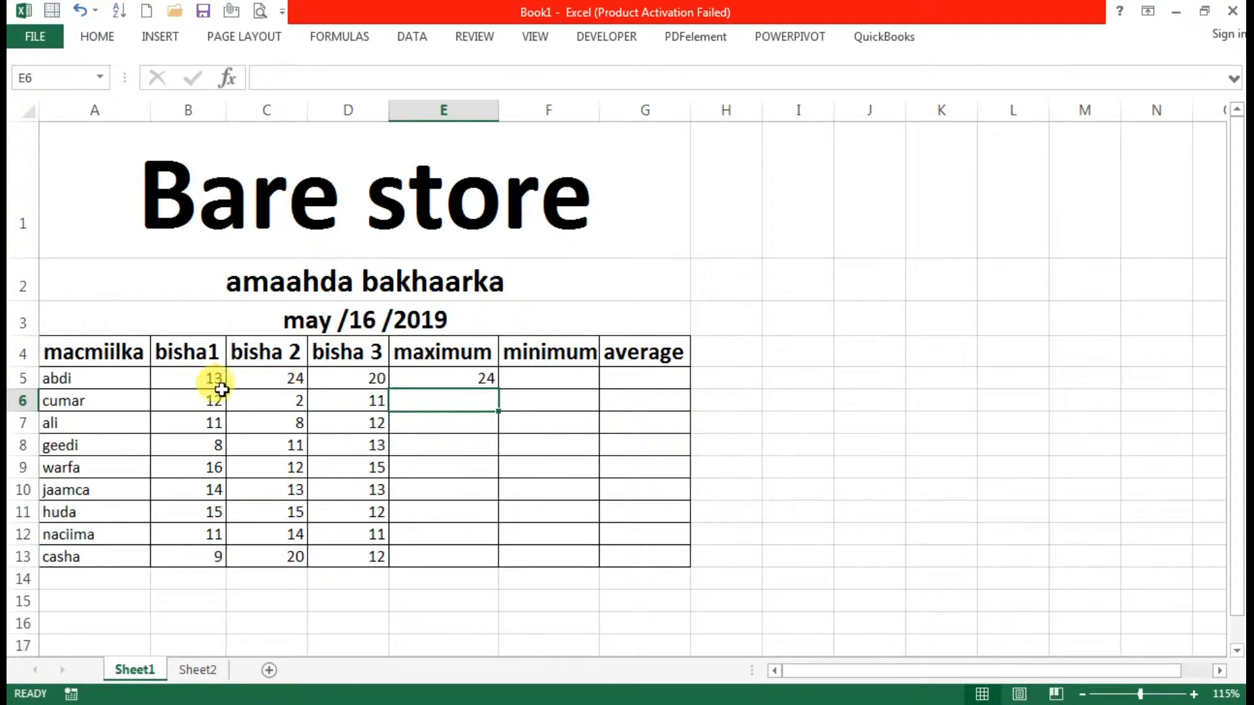
- Enter a MIN formula over B5:D5 in cell F5 of the minimum column
{"action": "left_click", "coordinate": [537, 379]}
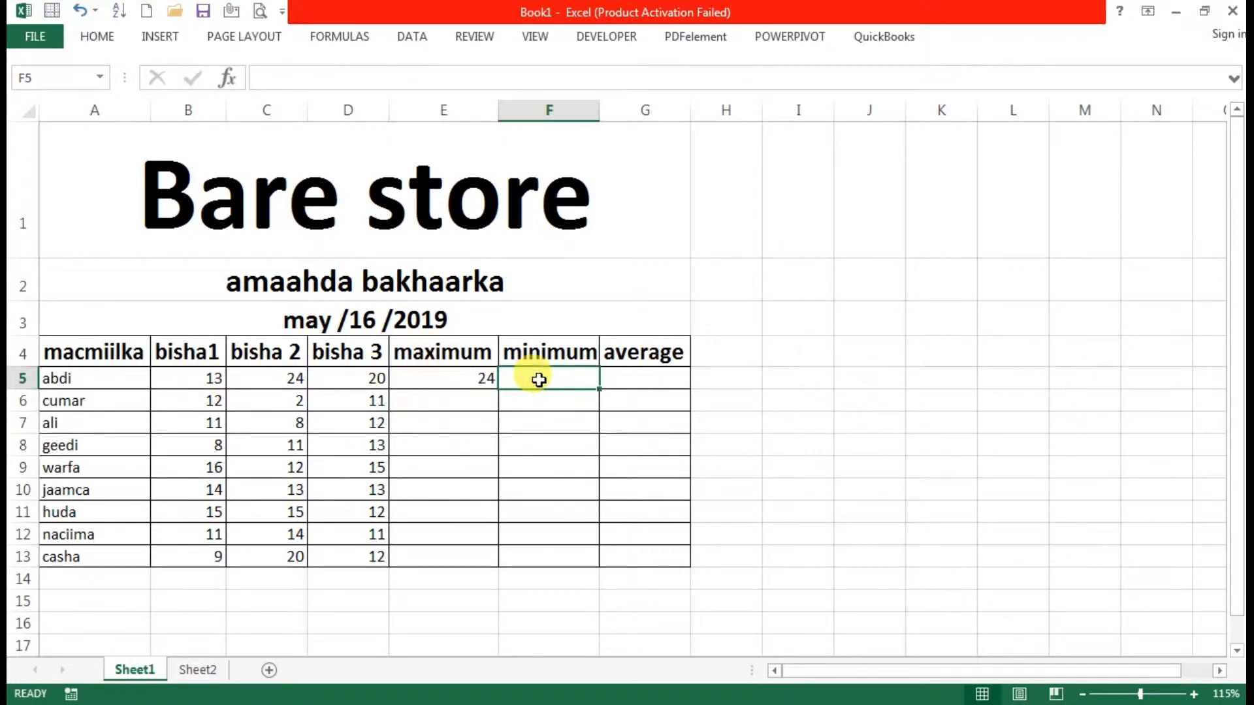
{"action": "type", "text": "="}
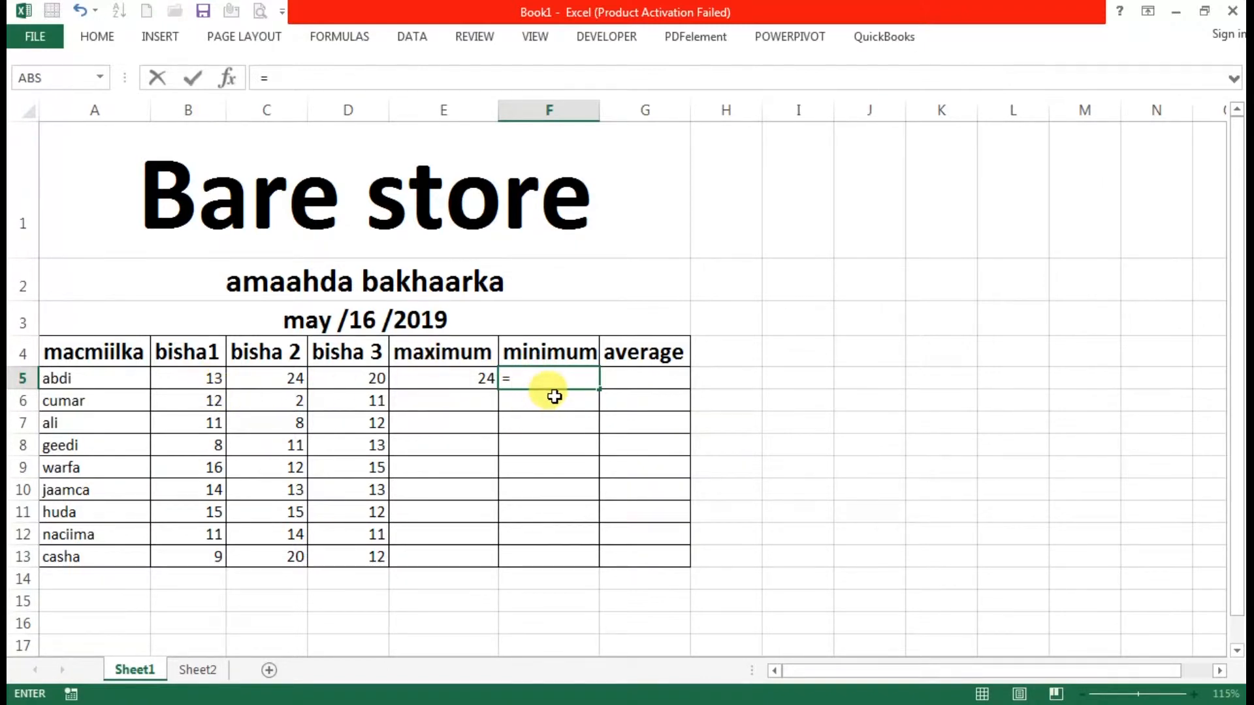
{"action": "type", "text": "min"}
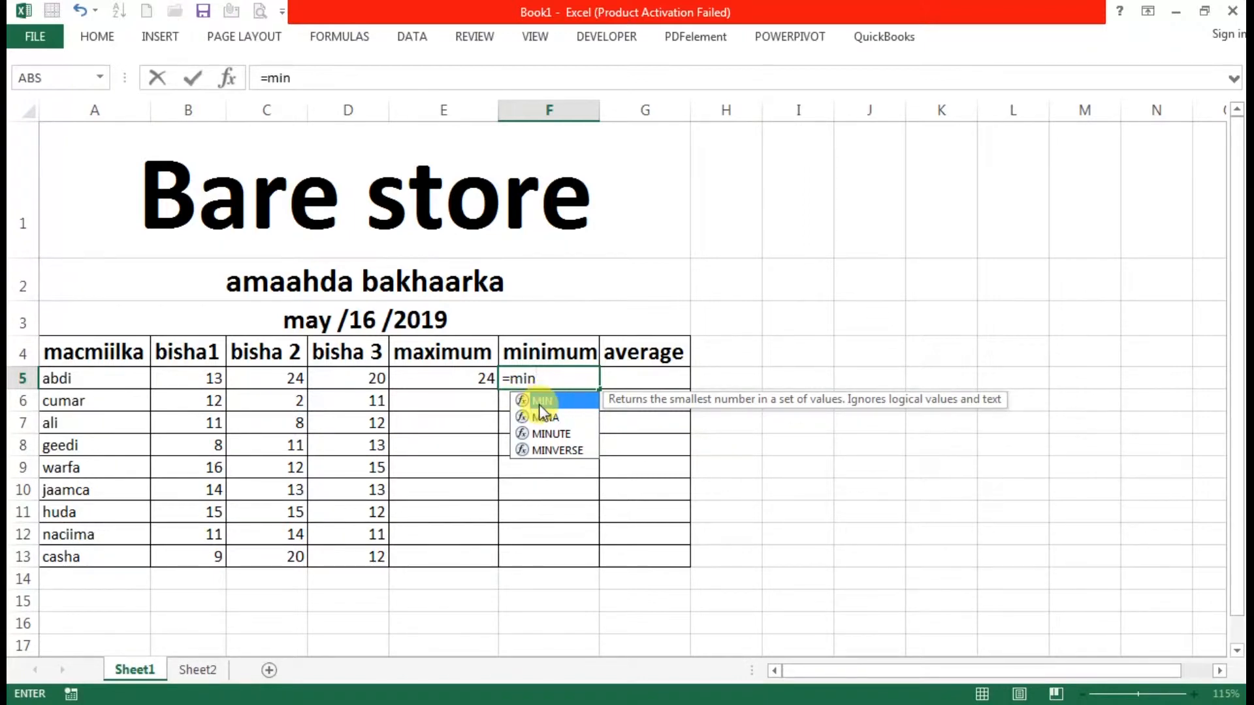
{"action": "double_click", "coordinate": [543, 402]}
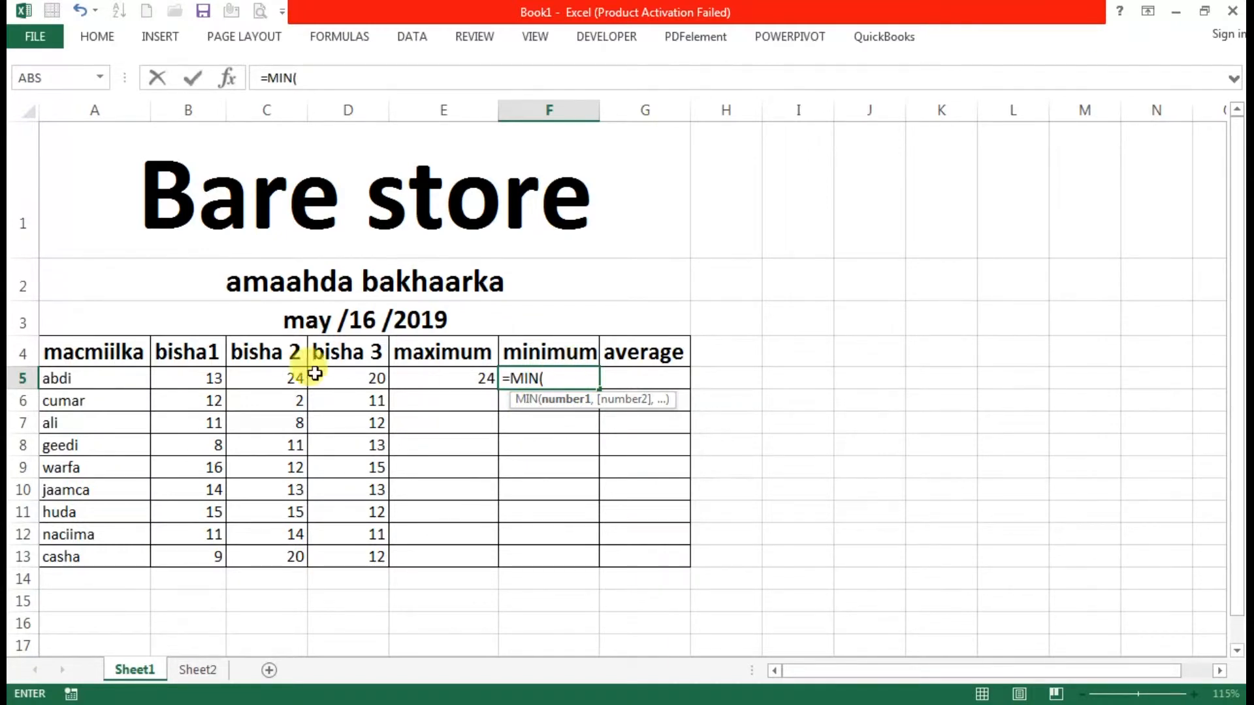
{"action": "left_click_drag", "start_coordinate": [190, 379], "coordinate": [324, 379]}
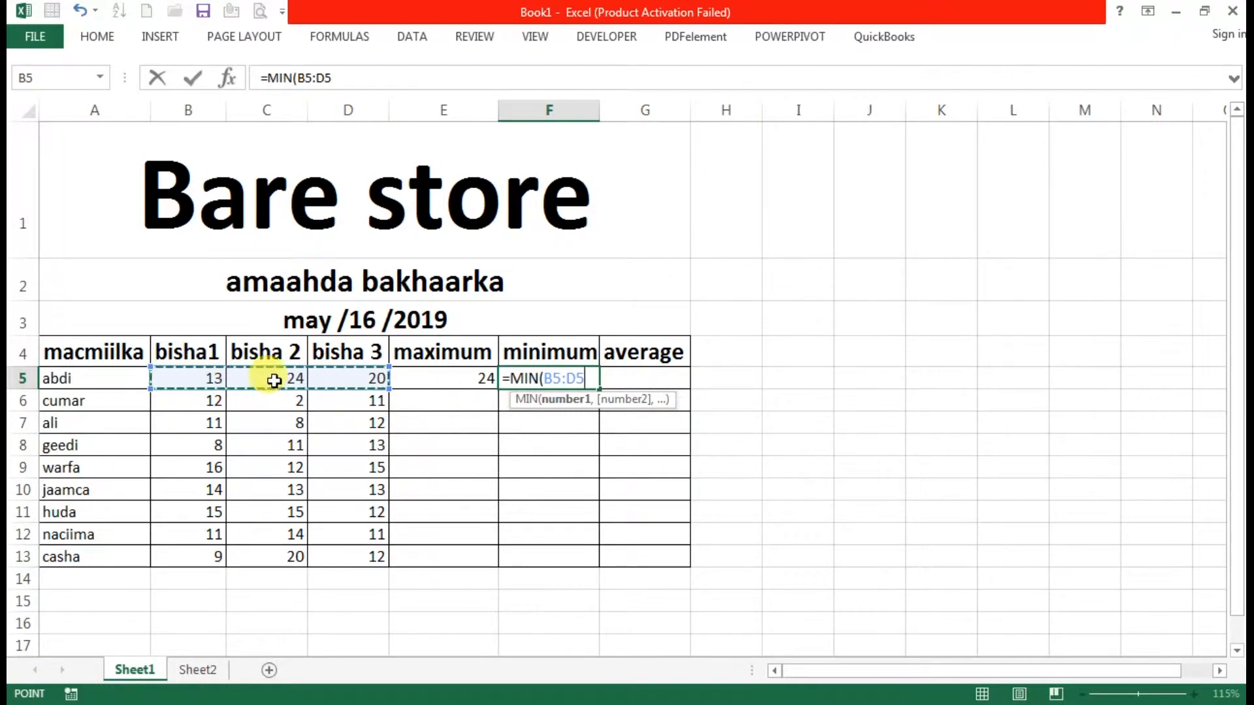
{"action": "key", "text": "Return"}
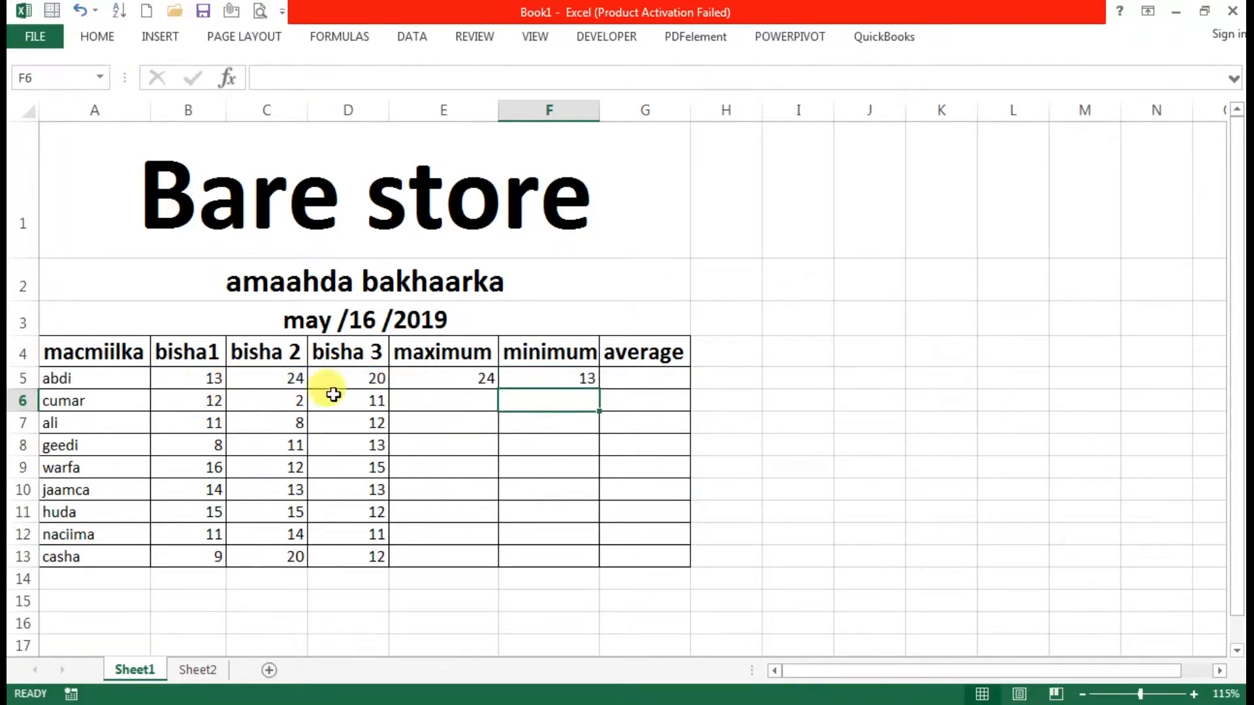
- Enter an AVERAGE formula over B5:D5 in cell G5 of the average column
{"action": "left_click", "coordinate": [655, 384]}
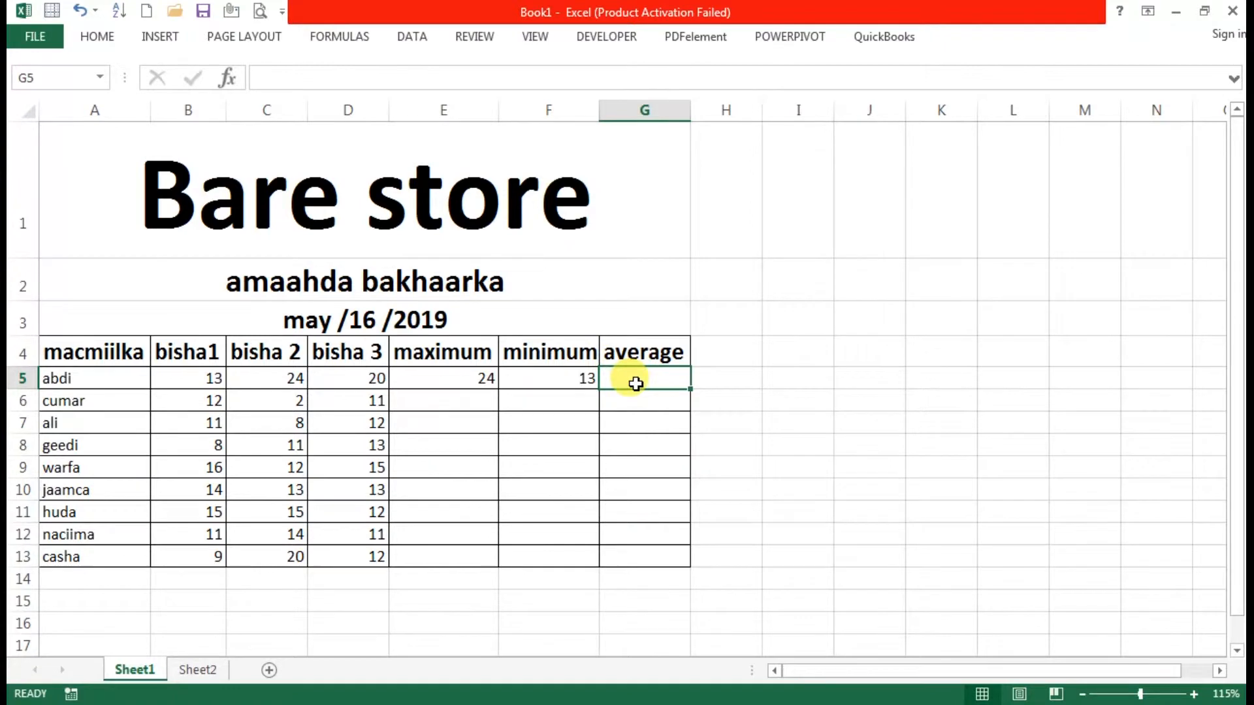
{"action": "type", "text": "="}
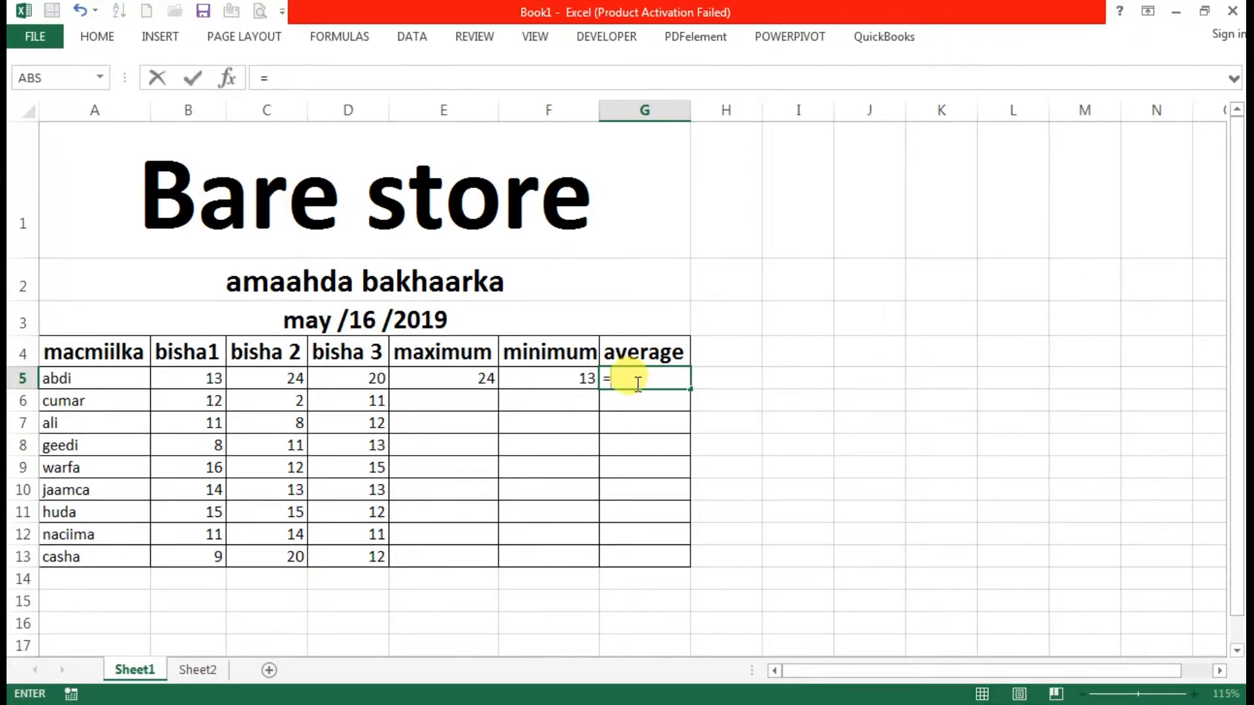
{"action": "type", "text": "av"}
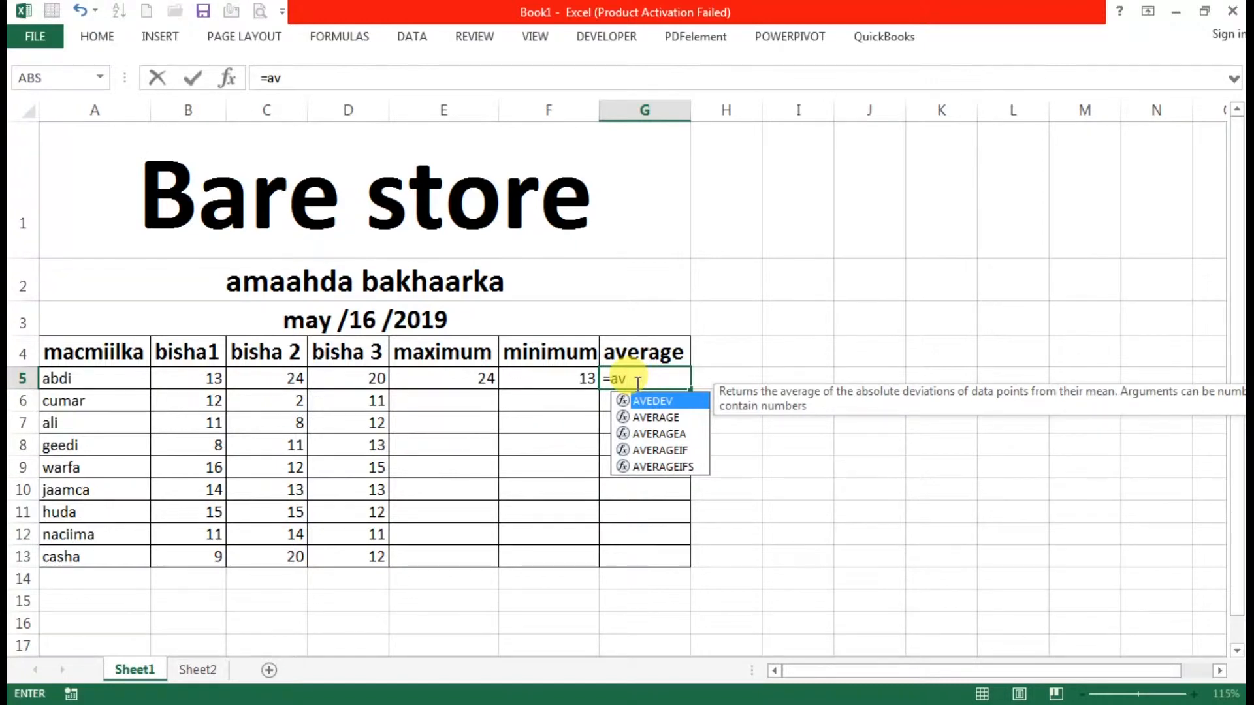
{"action": "double_click", "coordinate": [651, 418]}
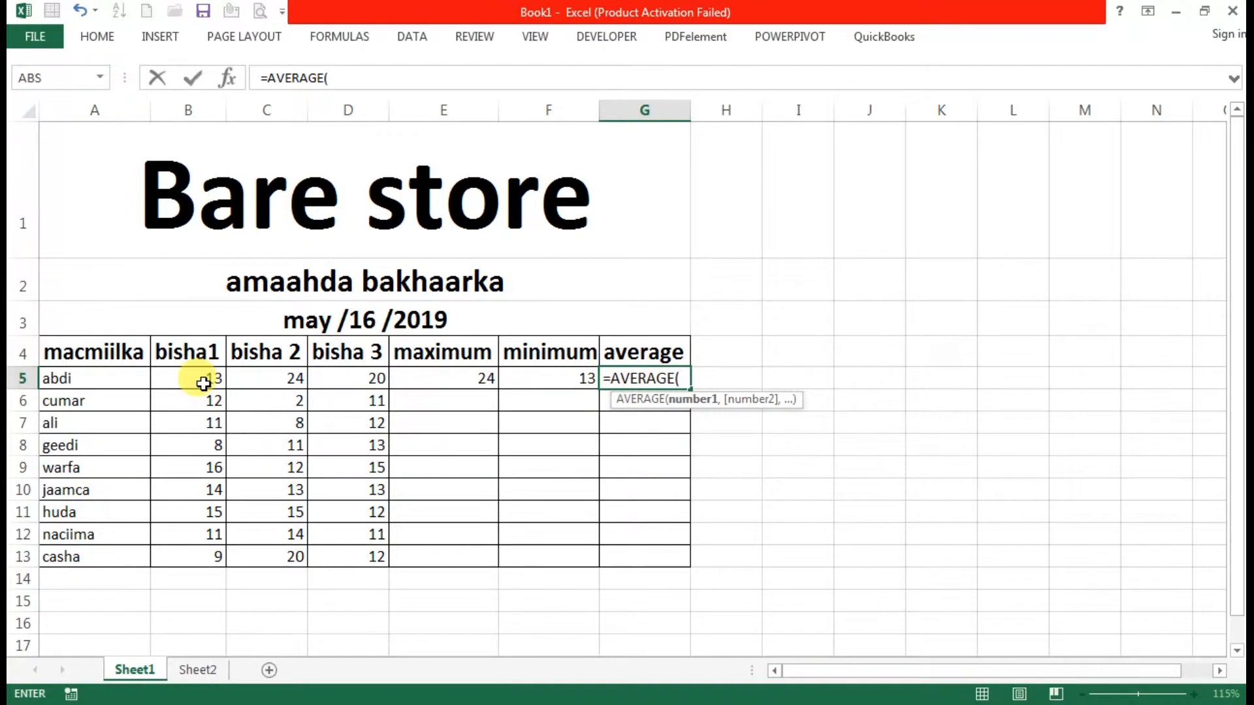
{"action": "left_click_drag", "start_coordinate": [196, 374], "coordinate": [338, 380]}
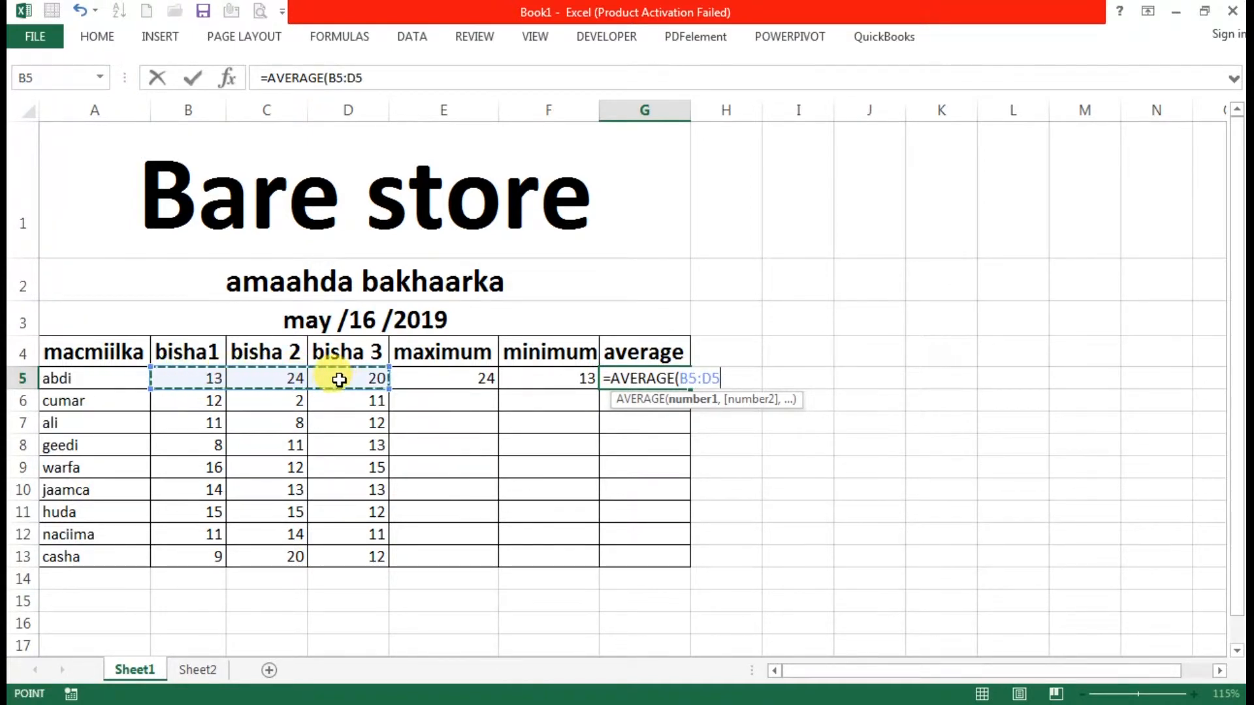
{"action": "key", "text": "Return"}
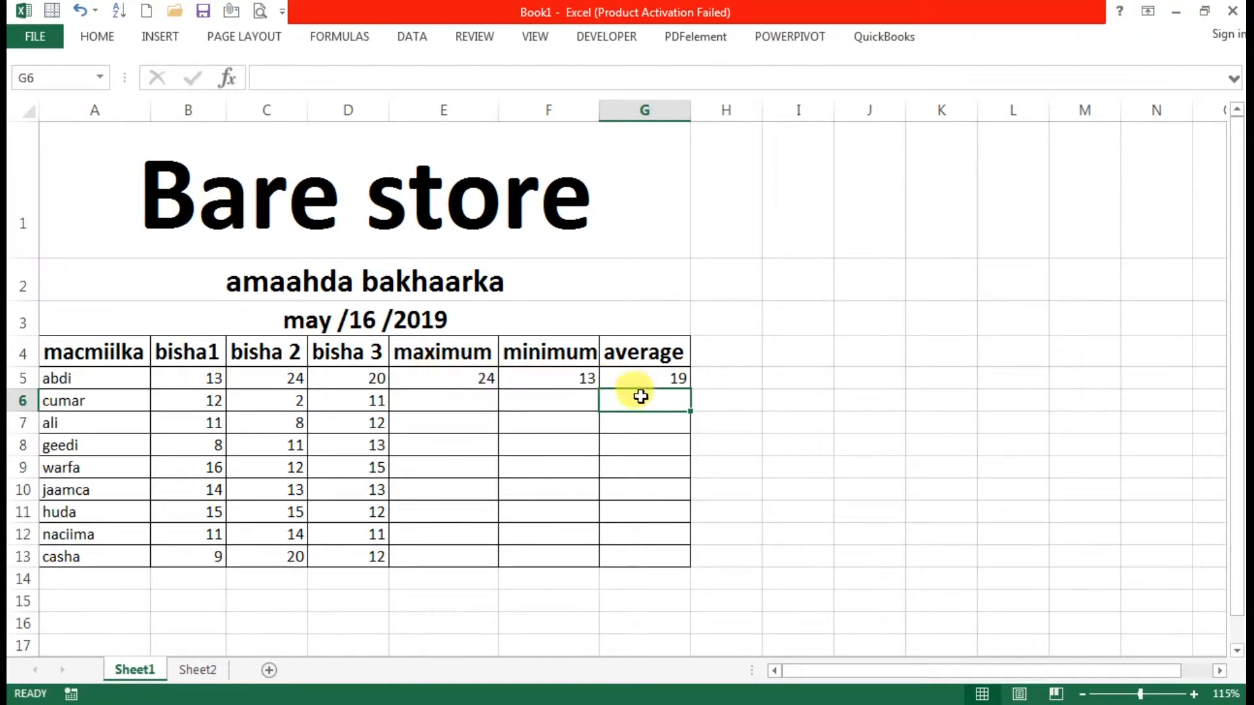
- Fill the MAX formula from E5 down through E13
{"action": "left_click", "coordinate": [463, 378]}
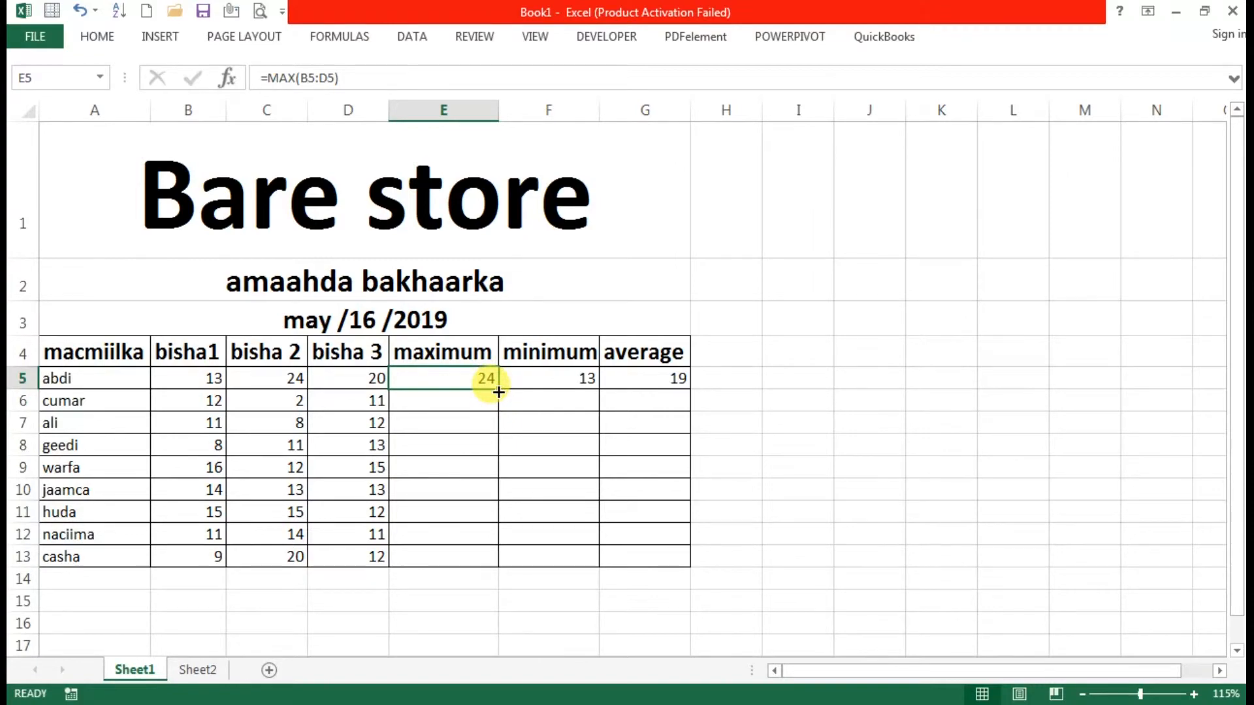
{"action": "scroll", "coordinate": [493, 493], "scroll_direction": "up", "scroll_amount": 1, "text": "ctrl"}
{"action": "scroll", "coordinate": [499, 493], "scroll_direction": "up", "scroll_amount": 4, "text": "ctrl"}
{"action": "scroll", "coordinate": [499, 492], "scroll_direction": "up", "scroll_amount": 1, "text": "ctrl"}
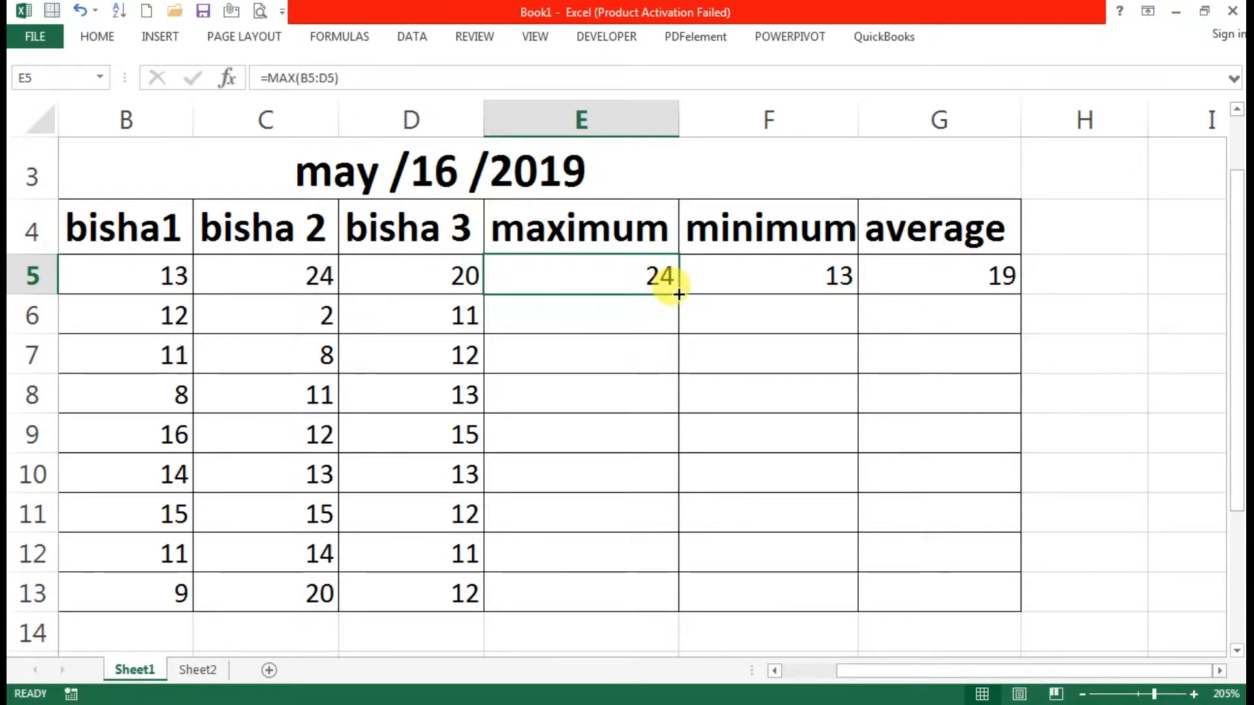
{"action": "left_click_drag", "start_coordinate": [680, 294], "coordinate": [637, 594]}
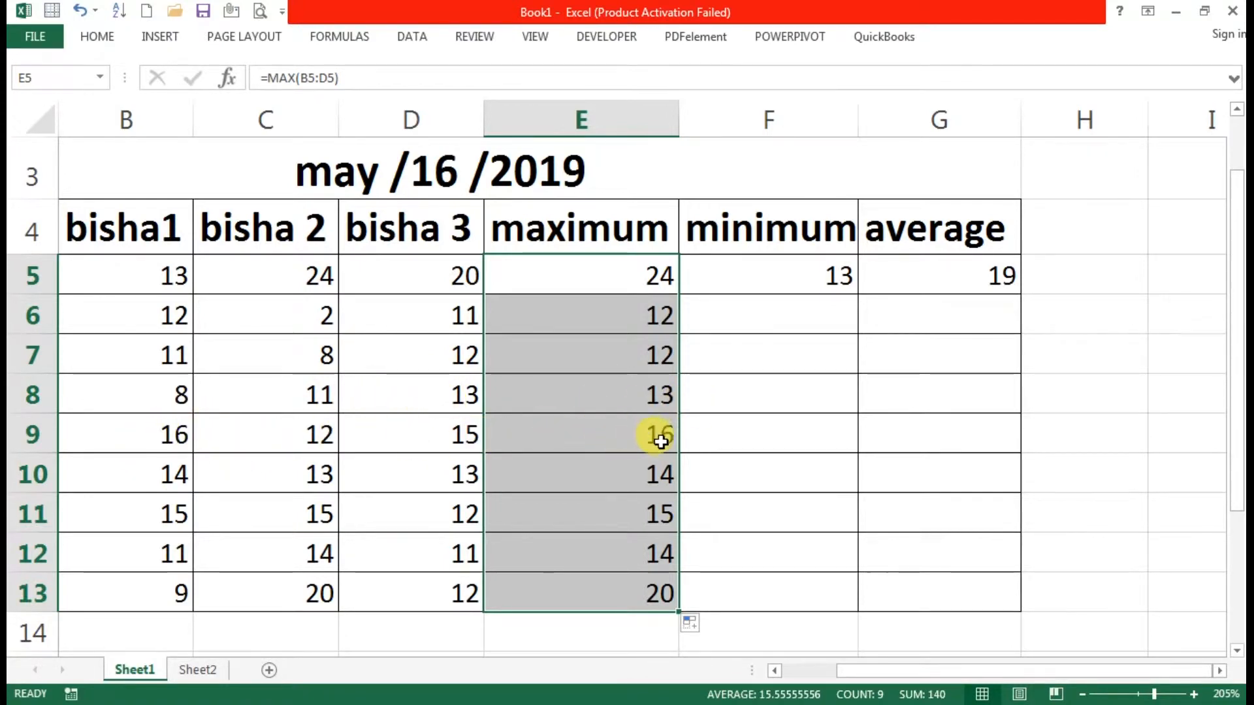
- Fill the minimum and average formulas from F5:G5 together down through row 13
{"action": "left_click", "coordinate": [735, 278]}
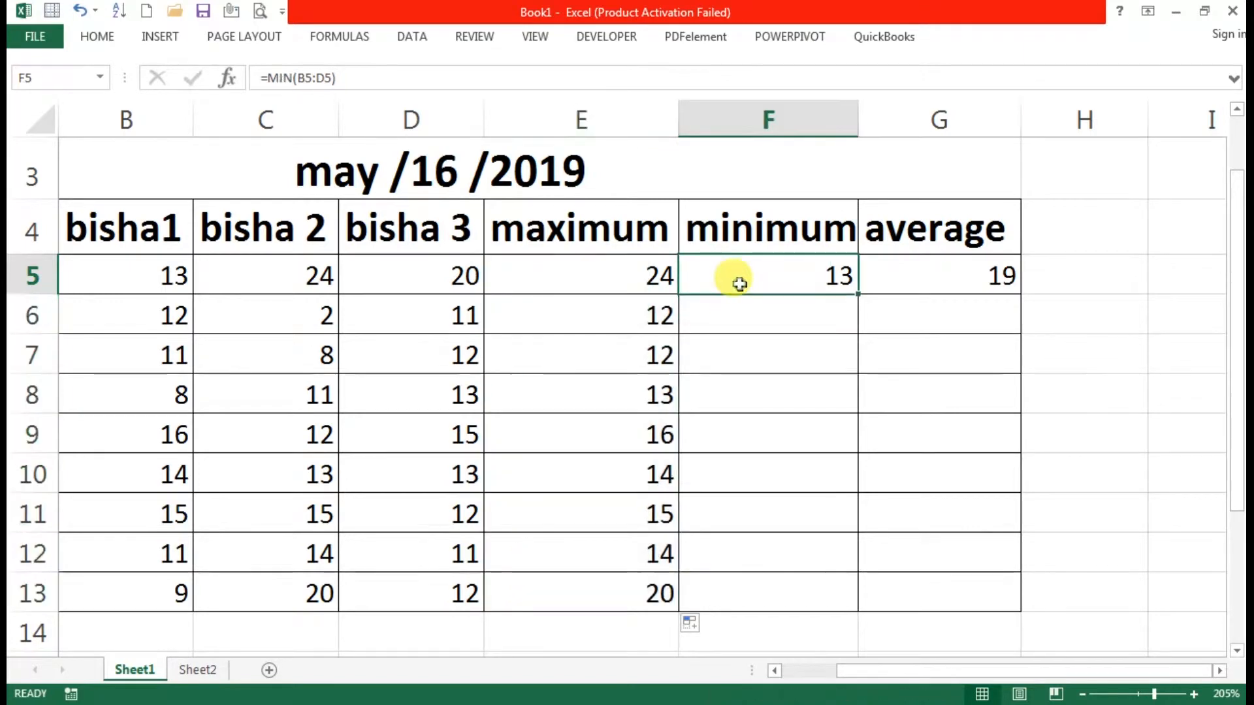
{"action": "left_click_drag", "start_coordinate": [756, 280], "coordinate": [941, 294]}
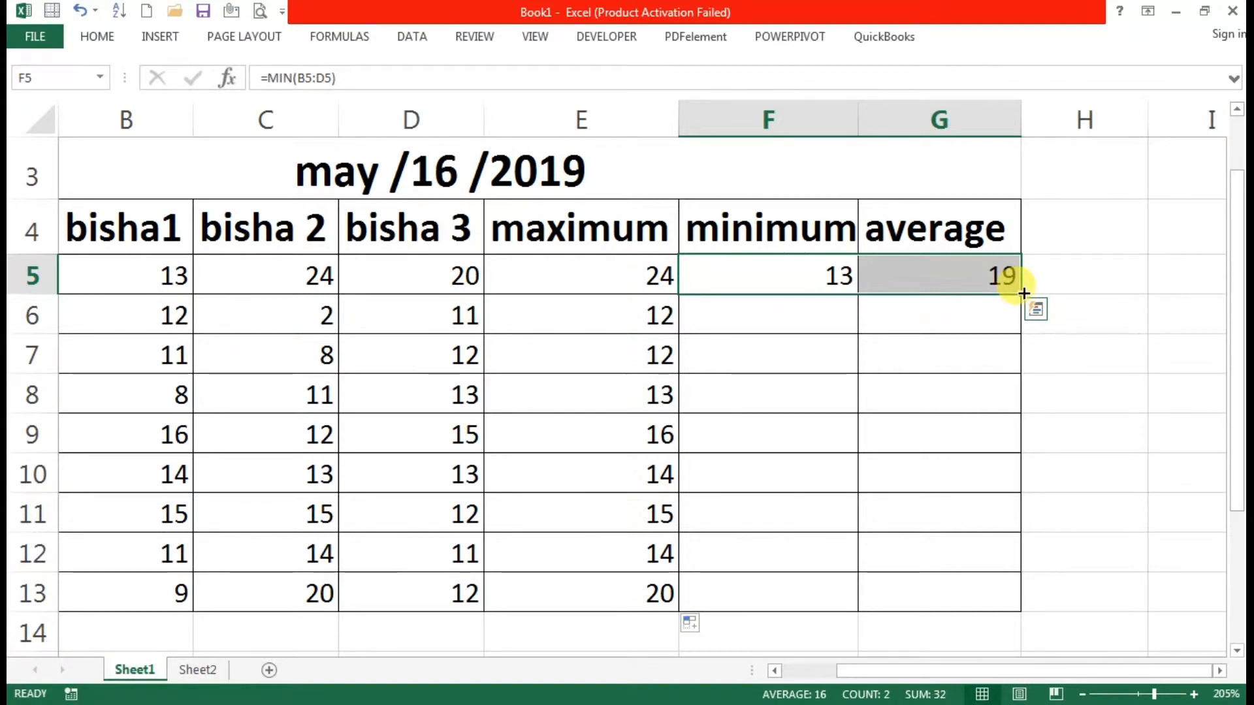
{"action": "left_click_drag", "start_coordinate": [1023, 293], "coordinate": [1006, 597]}
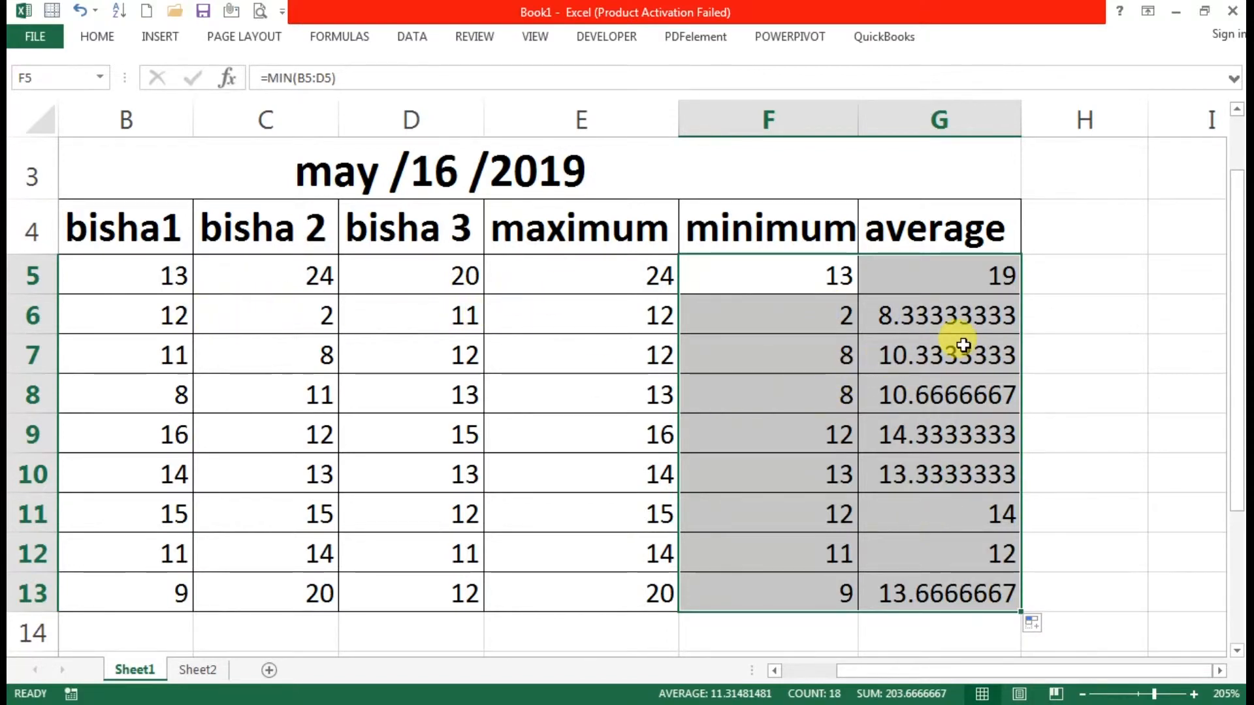
- Check the averages of rows 5 and 6 against their source values in B5:D5 and B6:D6
{"action": "left_click", "coordinate": [1006, 275]}
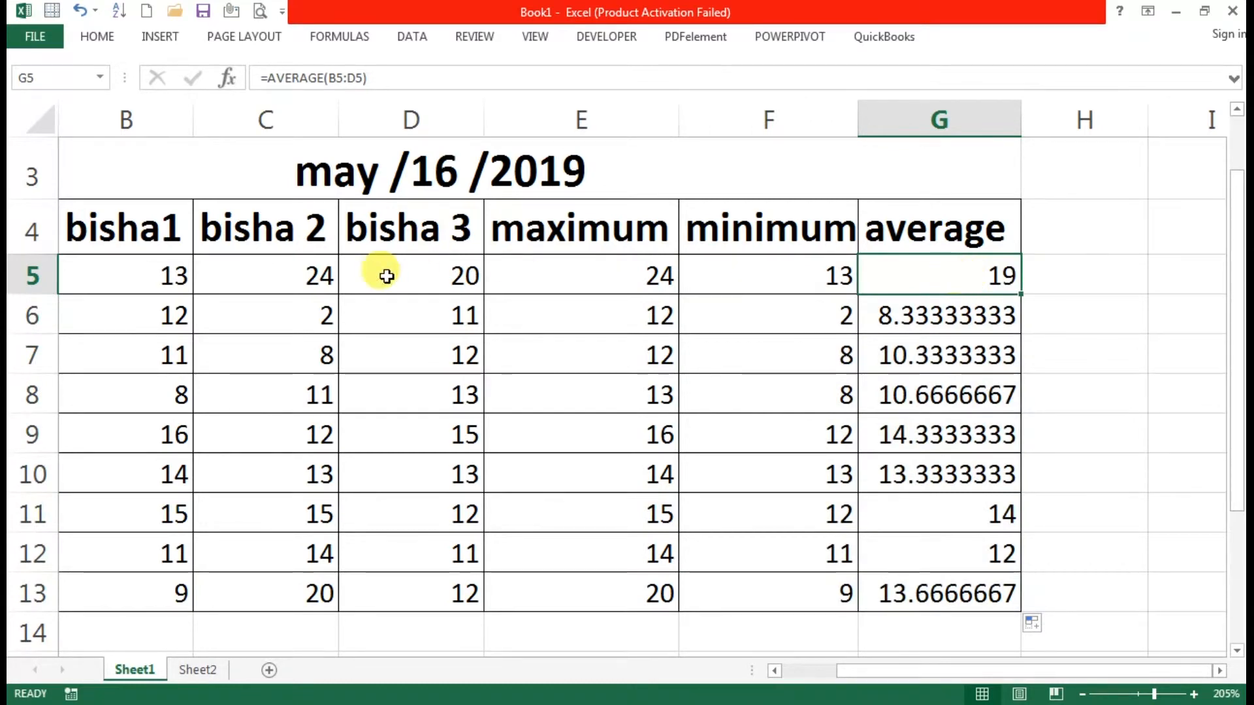
{"action": "left_click_drag", "start_coordinate": [156, 272], "coordinate": [379, 276]}
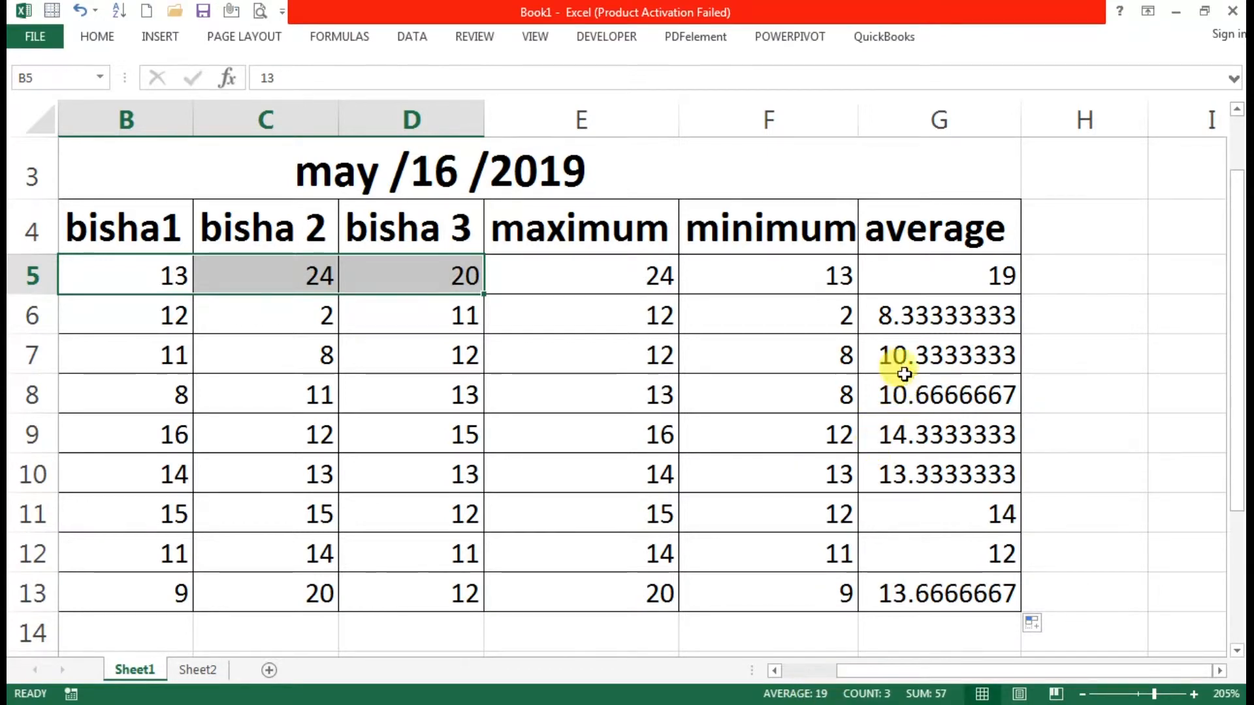
{"action": "left_click_drag", "start_coordinate": [112, 319], "coordinate": [399, 321]}
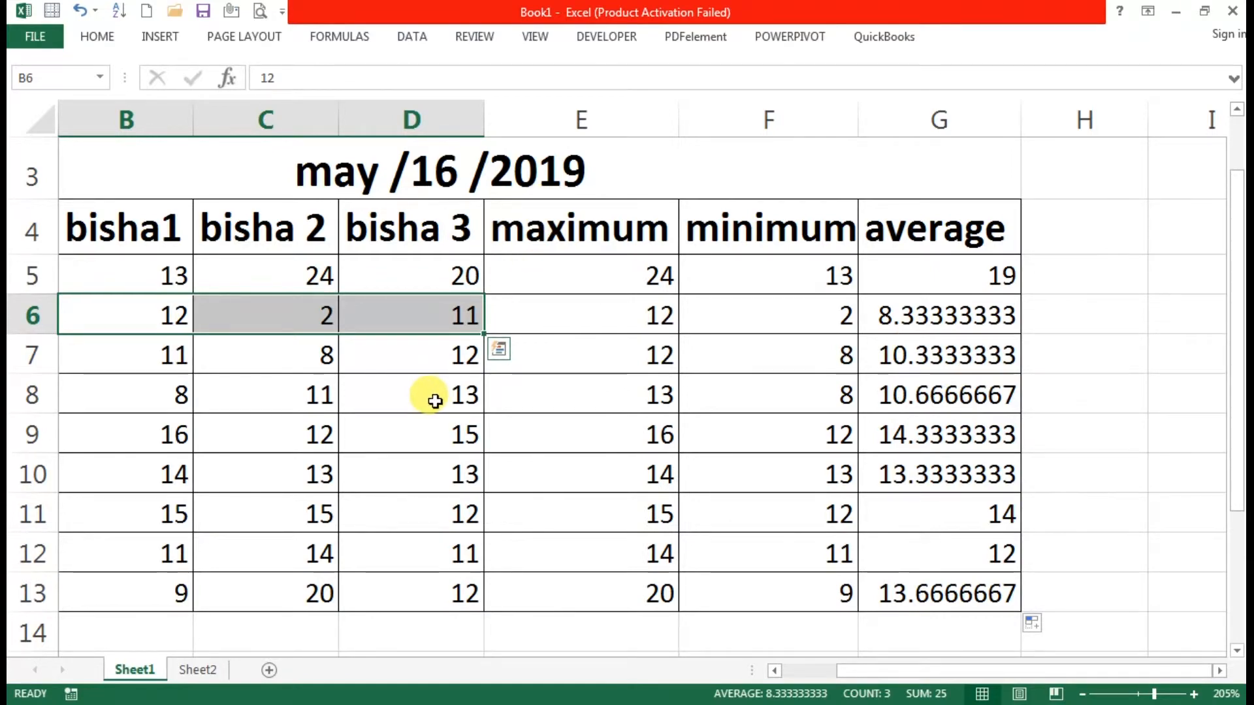
- Examine the finished table and its print preview, and return to the worksheet
{"action": "scroll", "coordinate": [431, 398], "scroll_direction": "up", "scroll_amount": 1}
{"action": "scroll", "coordinate": [470, 396], "scroll_direction": "down", "scroll_amount": 4}
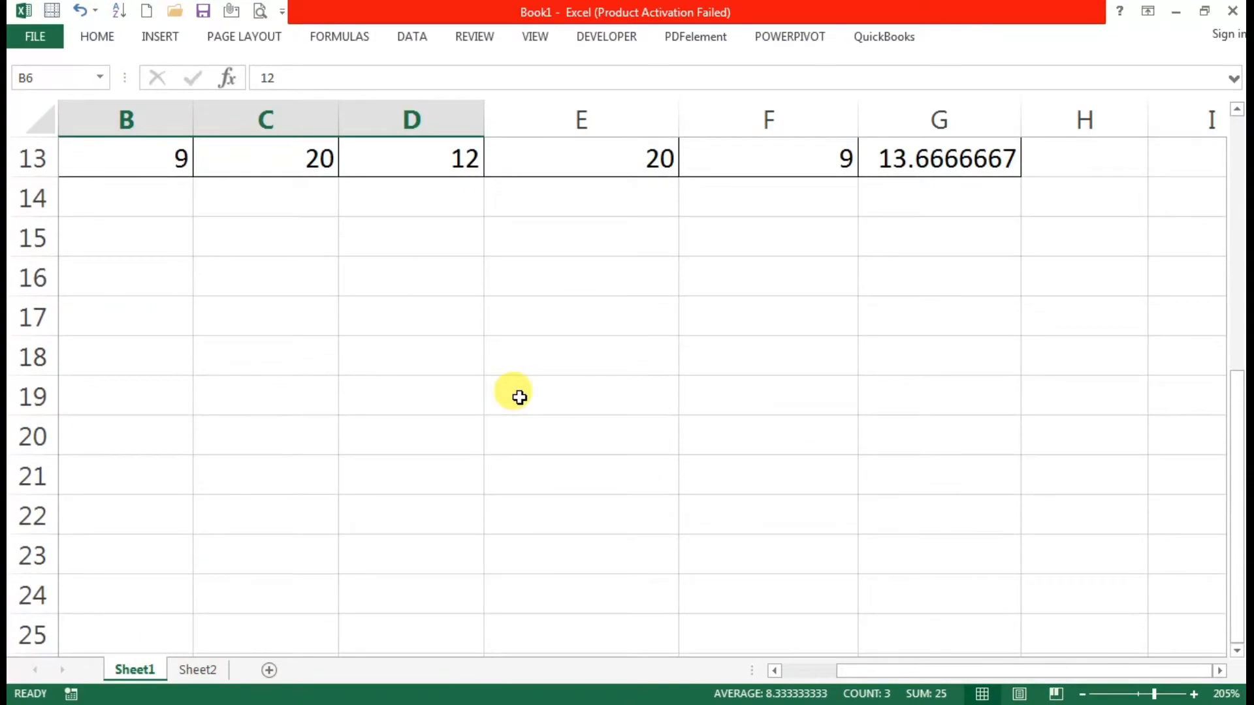
{"action": "scroll", "coordinate": [520, 398], "scroll_direction": "up", "scroll_amount": 2, "text": "ctrl"}
{"action": "scroll", "coordinate": [519, 398], "scroll_direction": "down", "scroll_amount": 5}
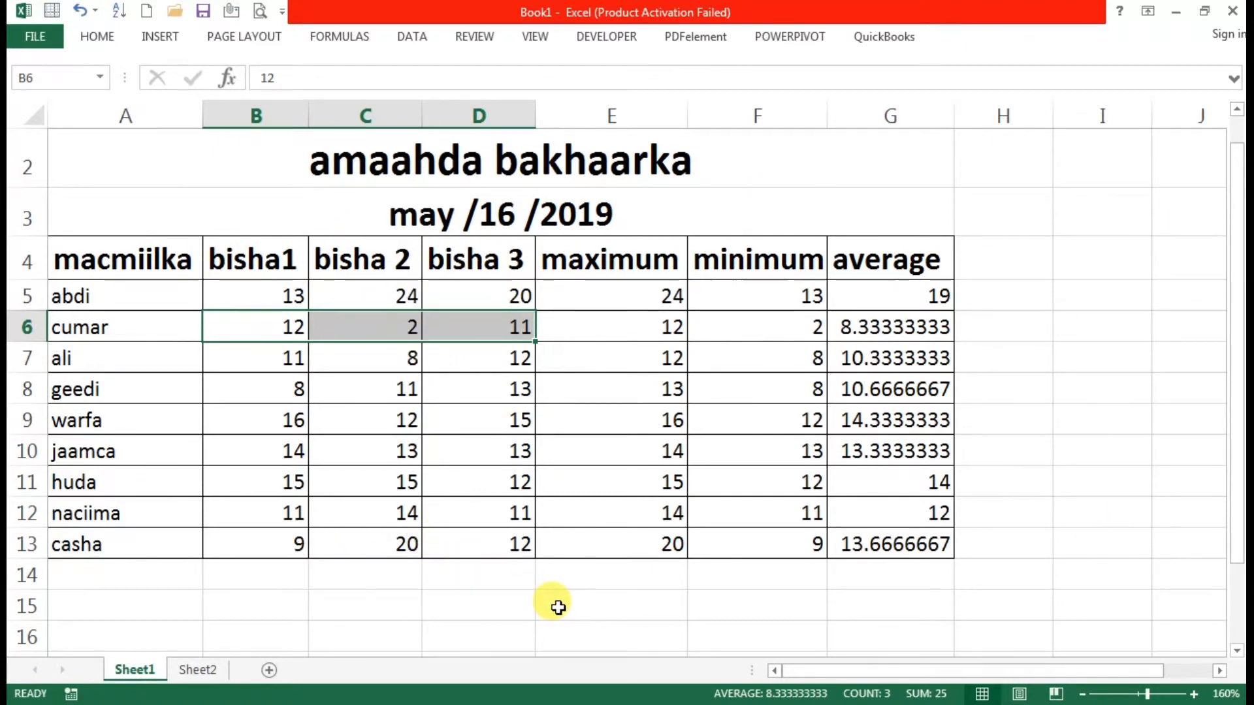
{"action": "left_click", "coordinate": [260, 12]}
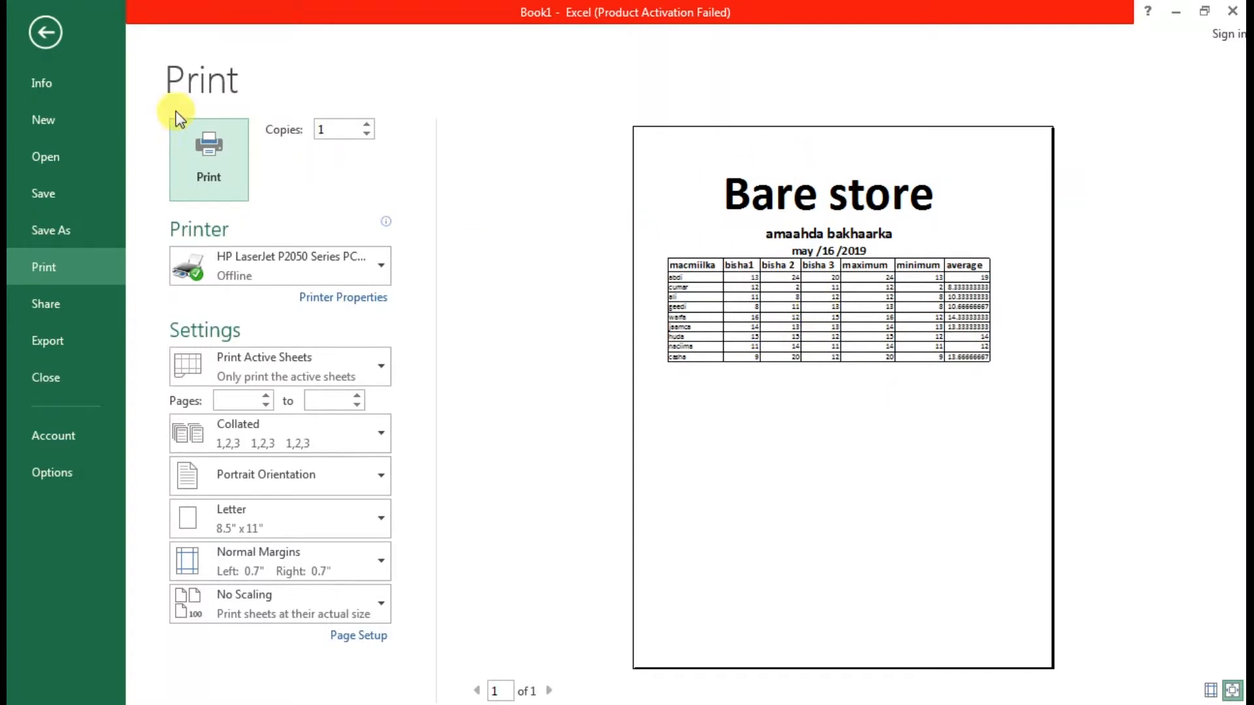
{"action": "left_click", "coordinate": [47, 35]}
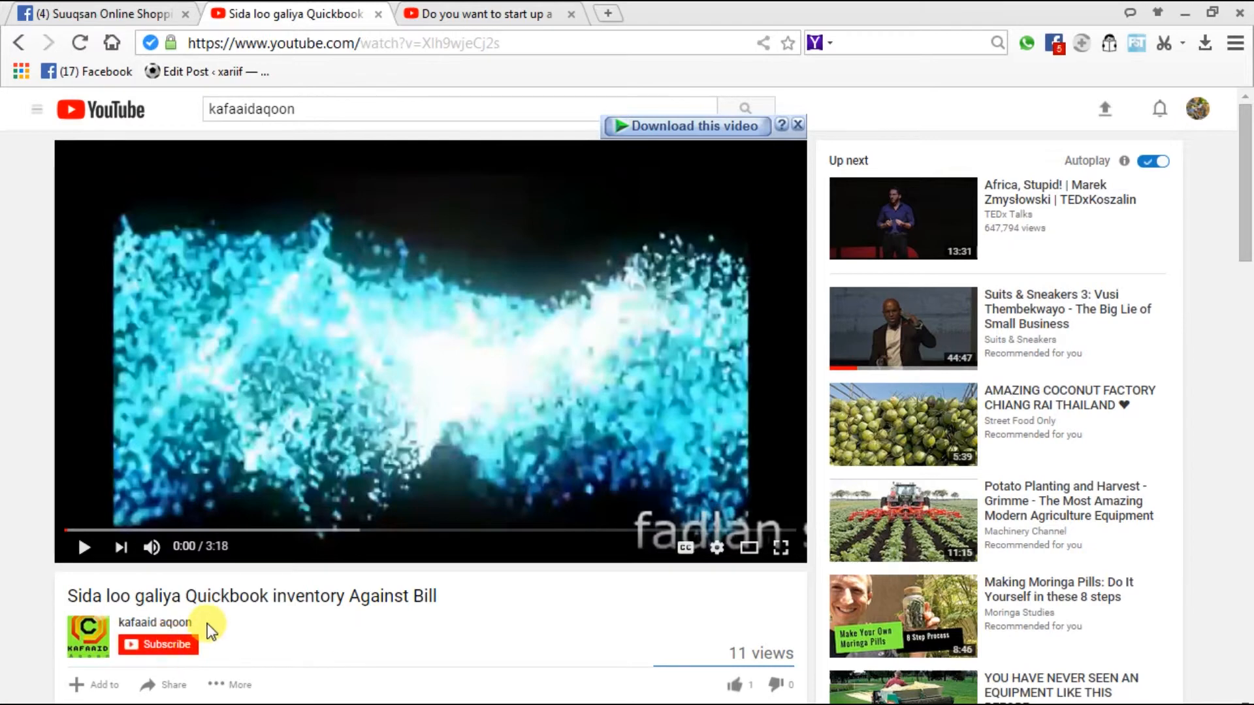
{"action": "left_click", "coordinate": [168, 648]}
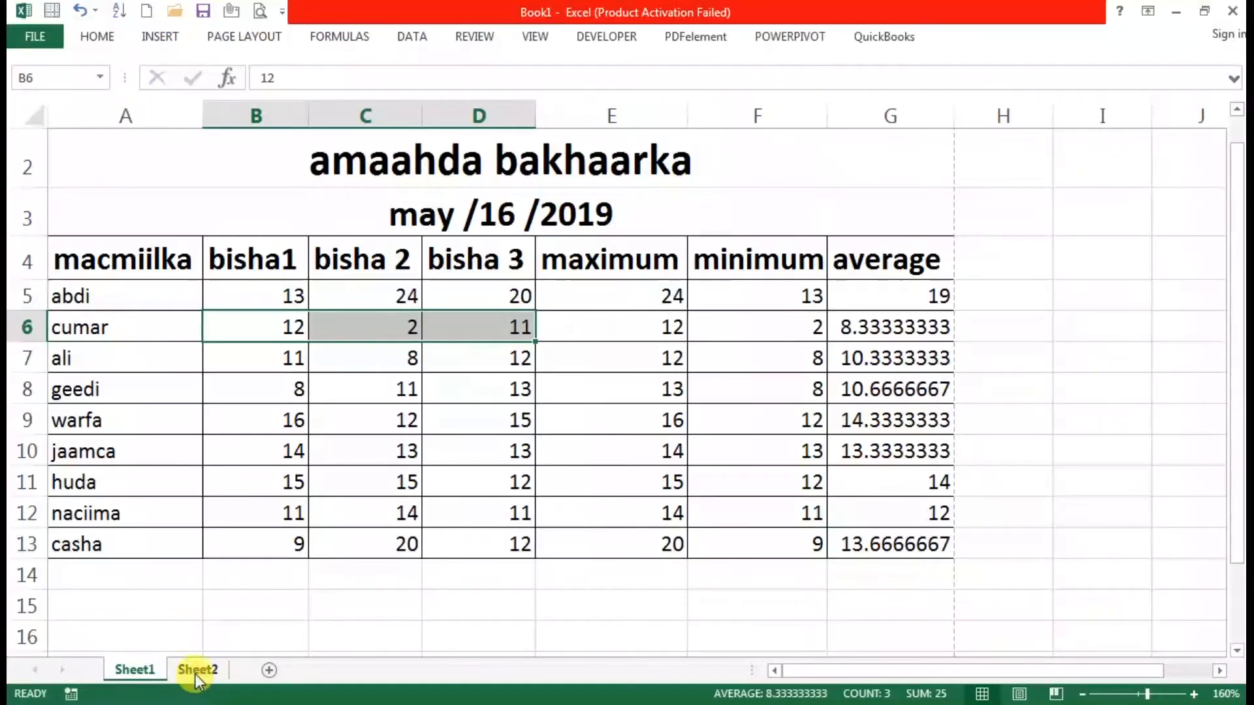
- On Sheet2, replace the word alaabta in cell A2's title so that it reads "dhibcaha bakhaarka"
{"action": "left_click", "coordinate": [196, 672]}
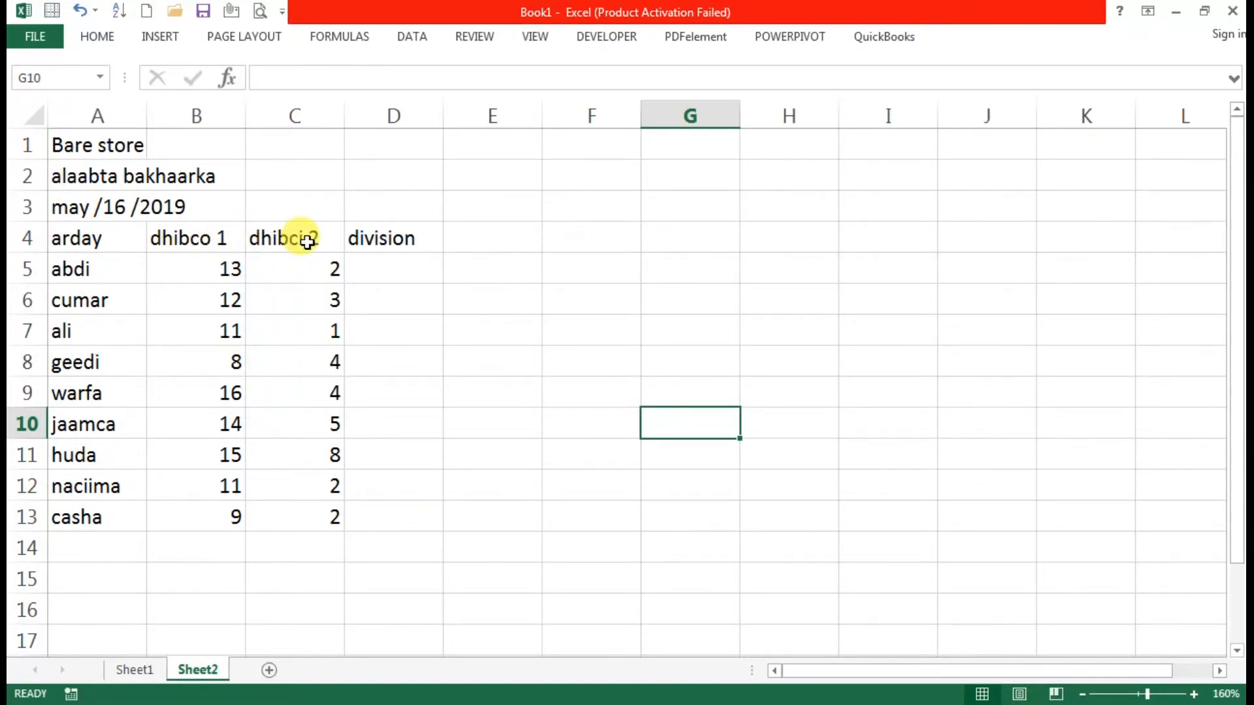
{"action": "left_click", "coordinate": [100, 177]}
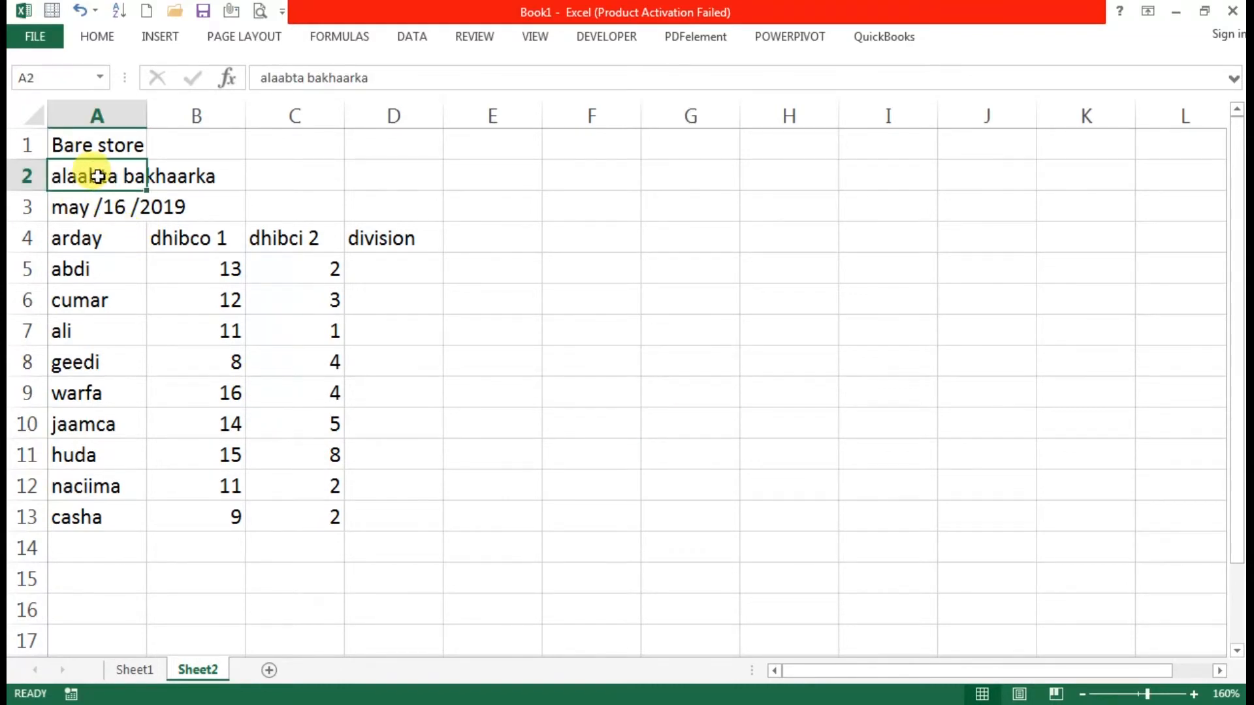
{"action": "left_click_drag", "start_coordinate": [304, 78], "coordinate": [256, 78]}
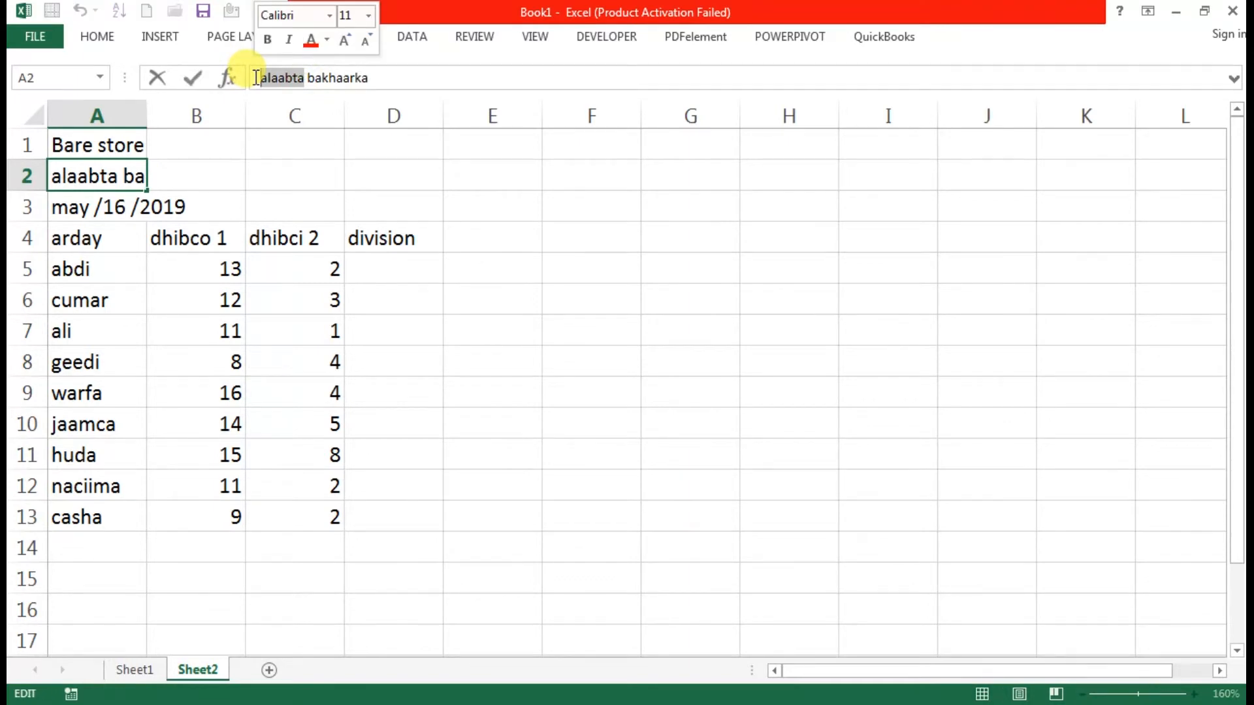
{"action": "type", "text": "dhibcah"}
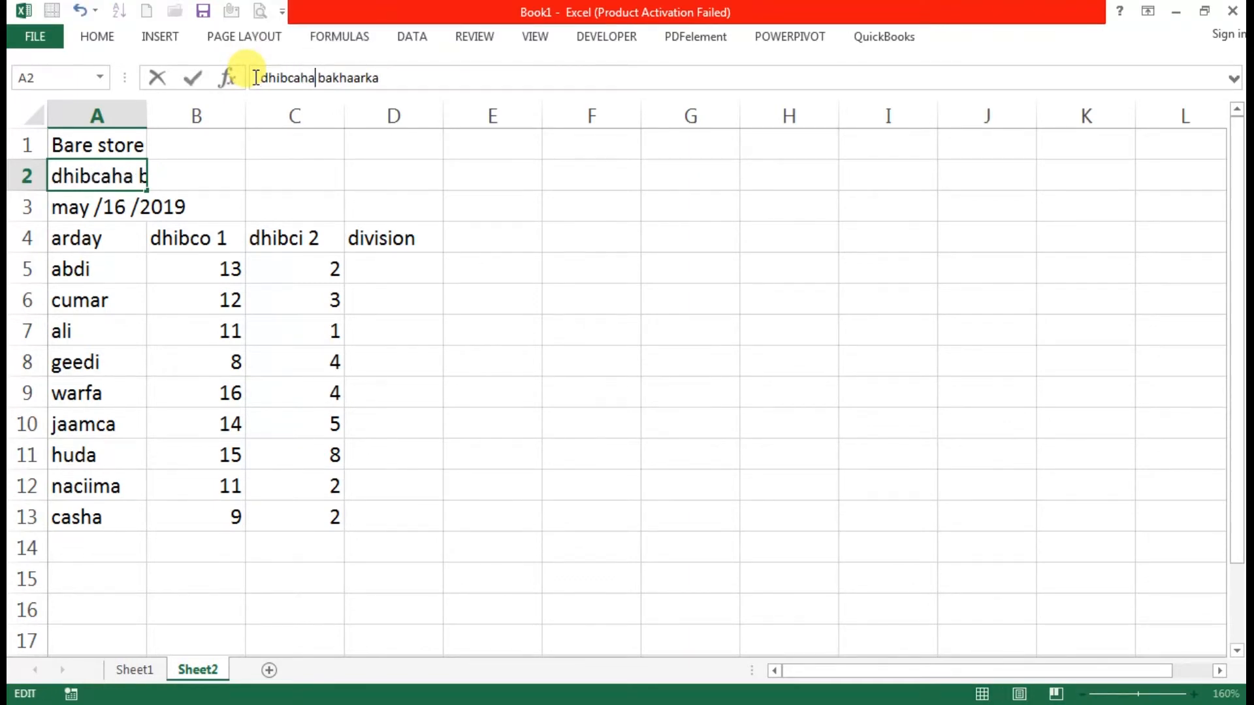
{"action": "left_click", "coordinate": [226, 176]}
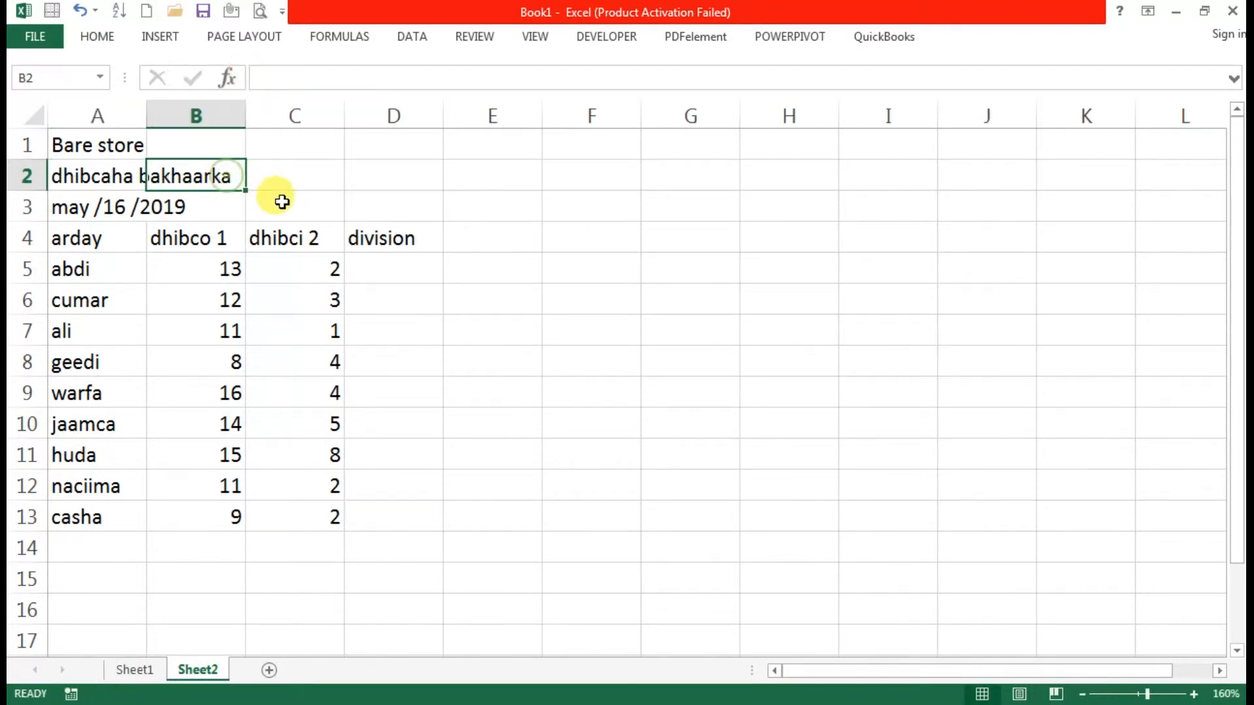
- Merge and center the Bare store title across A1:E1
{"action": "left_click_drag", "start_coordinate": [70, 147], "coordinate": [495, 149]}
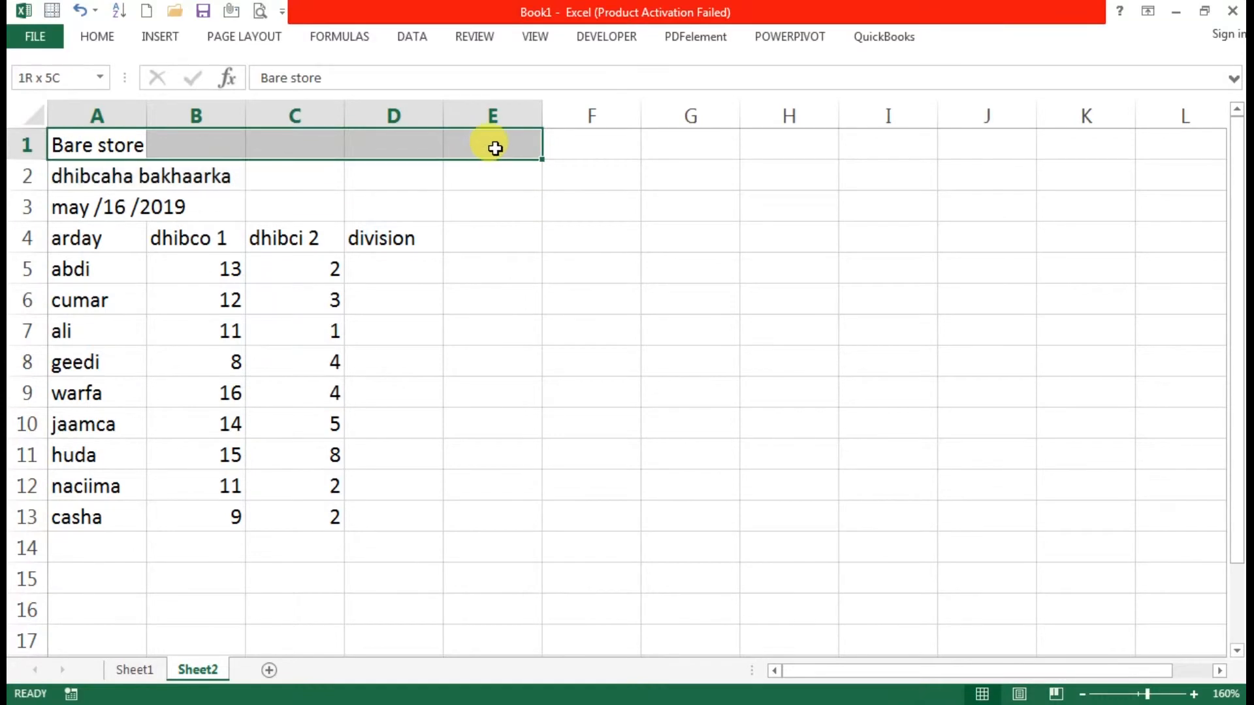
{"action": "left_click", "coordinate": [97, 37]}
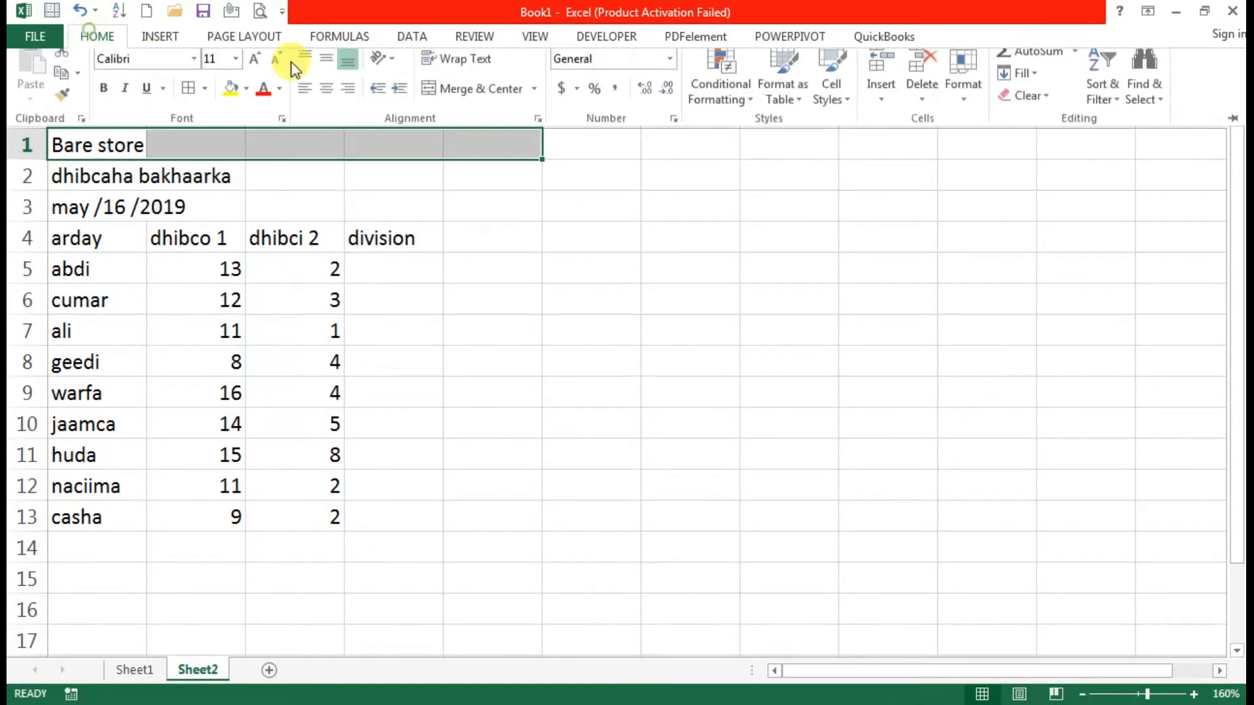
{"action": "left_click", "coordinate": [501, 103]}
{"action": "left_click", "coordinate": [64, 170]}
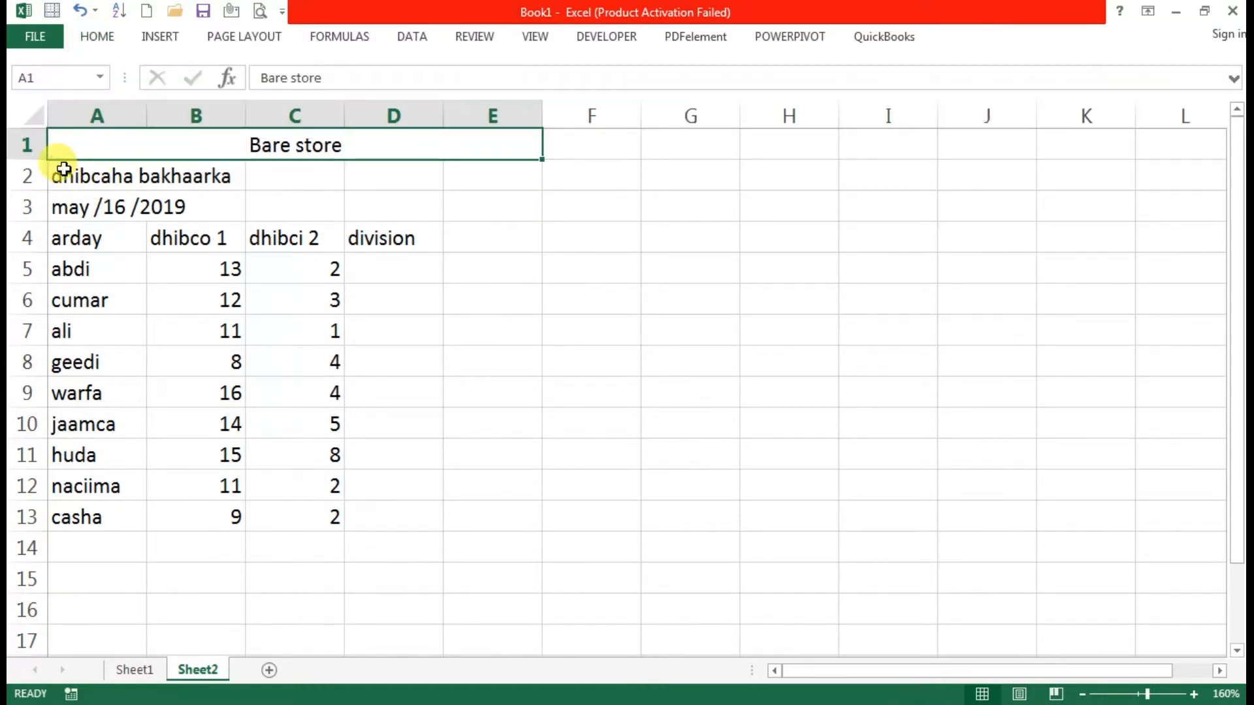
- Merge and center the dhibcaha bakhaarka title across A2:E2
{"action": "left_click_drag", "start_coordinate": [64, 170], "coordinate": [484, 176]}
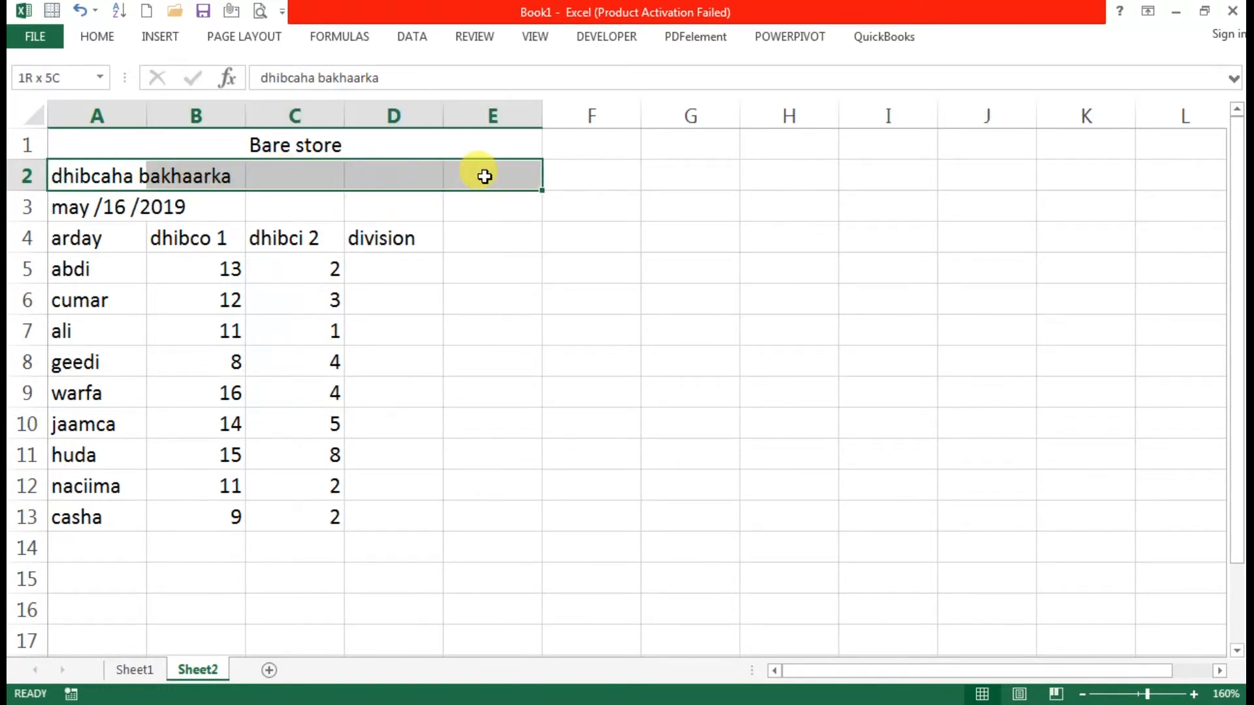
{"action": "left_click", "coordinate": [89, 35]}
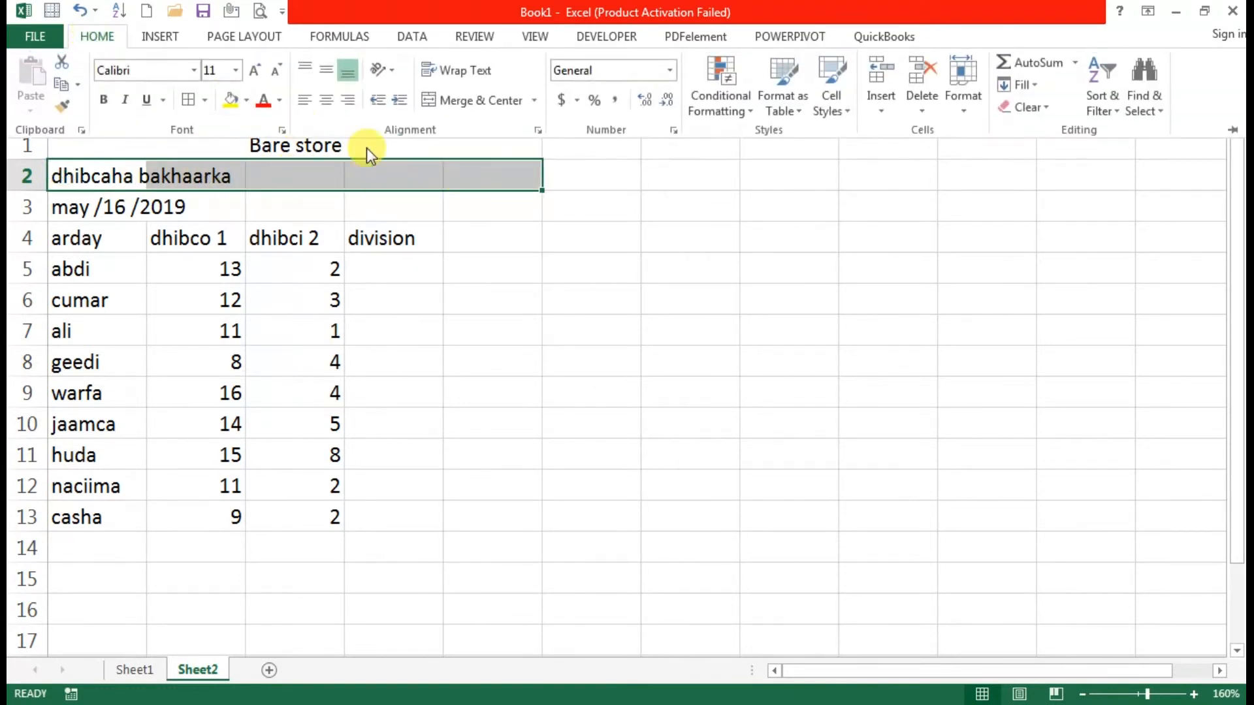
{"action": "left_click", "coordinate": [483, 100]}
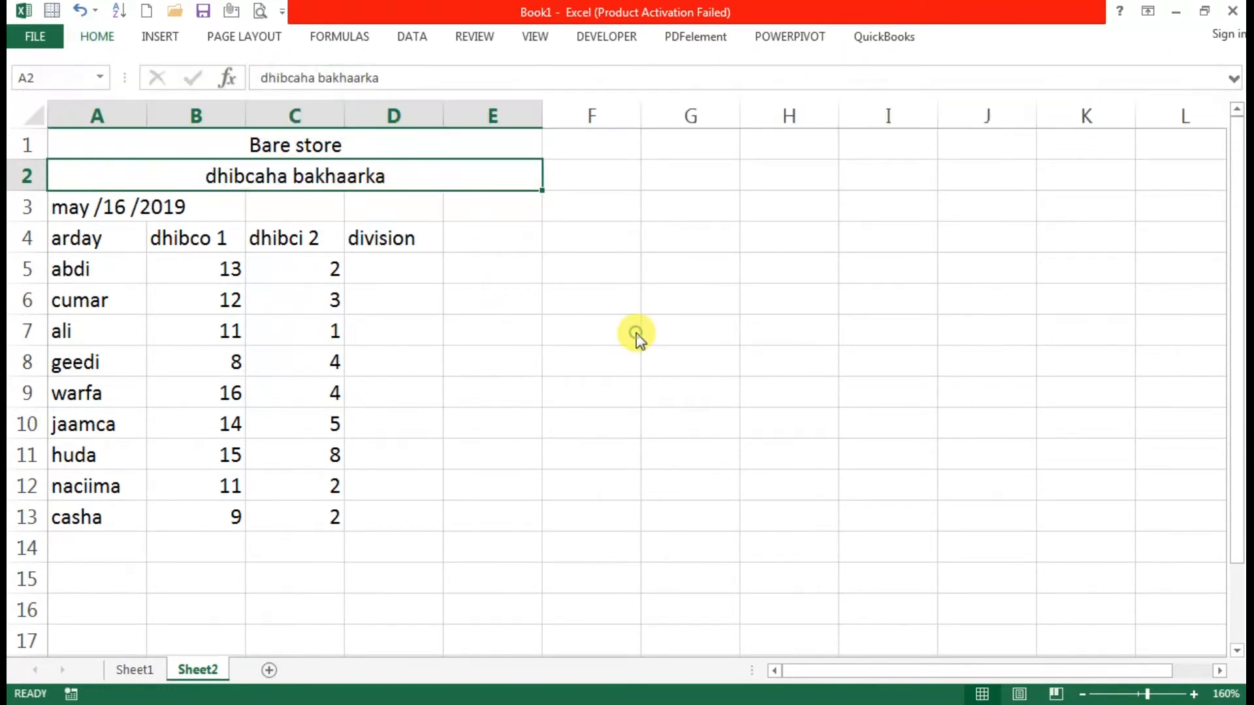
- Merge and center the may /16 /2019 date line across A3:D3
{"action": "scroll", "coordinate": [637, 334], "scroll_direction": "up", "scroll_amount": 5, "text": "ctrl"}
{"action": "scroll", "coordinate": [635, 333], "scroll_direction": "up", "scroll_amount": 1, "text": "ctrl"}
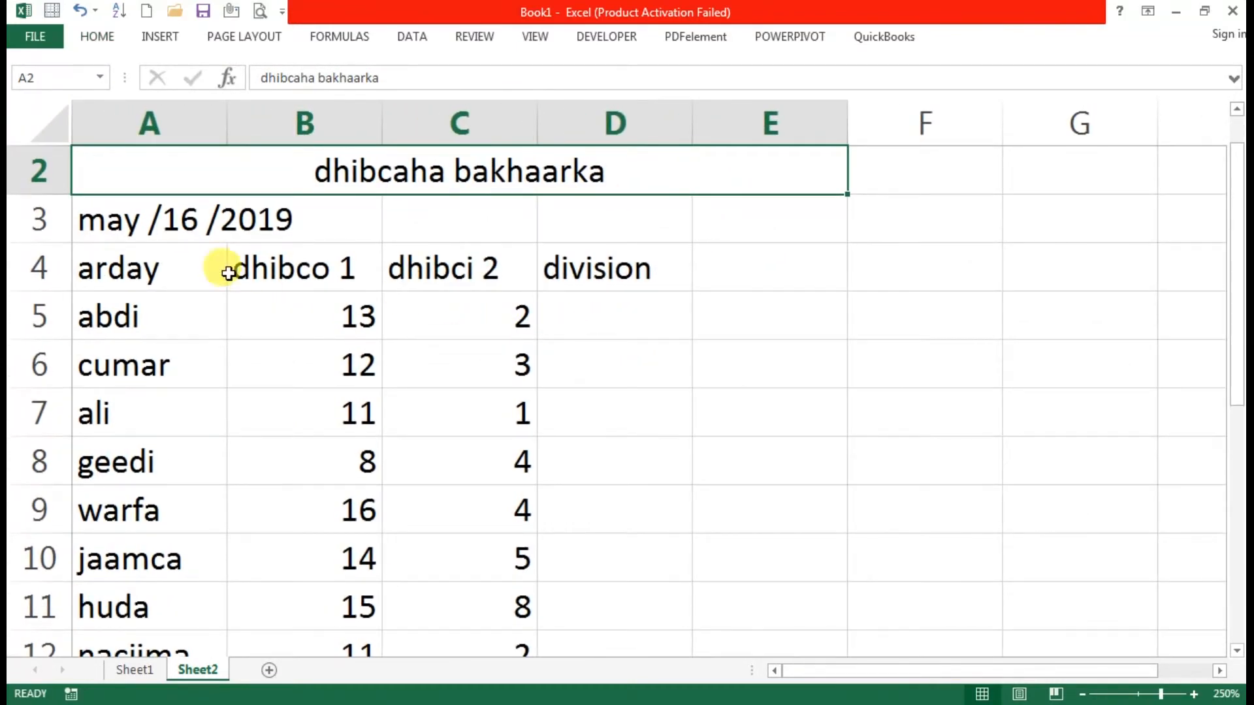
{"action": "left_click", "coordinate": [85, 213]}
{"action": "left_click_drag", "start_coordinate": [116, 218], "coordinate": [644, 218]}
{"action": "left_click", "coordinate": [604, 218]}
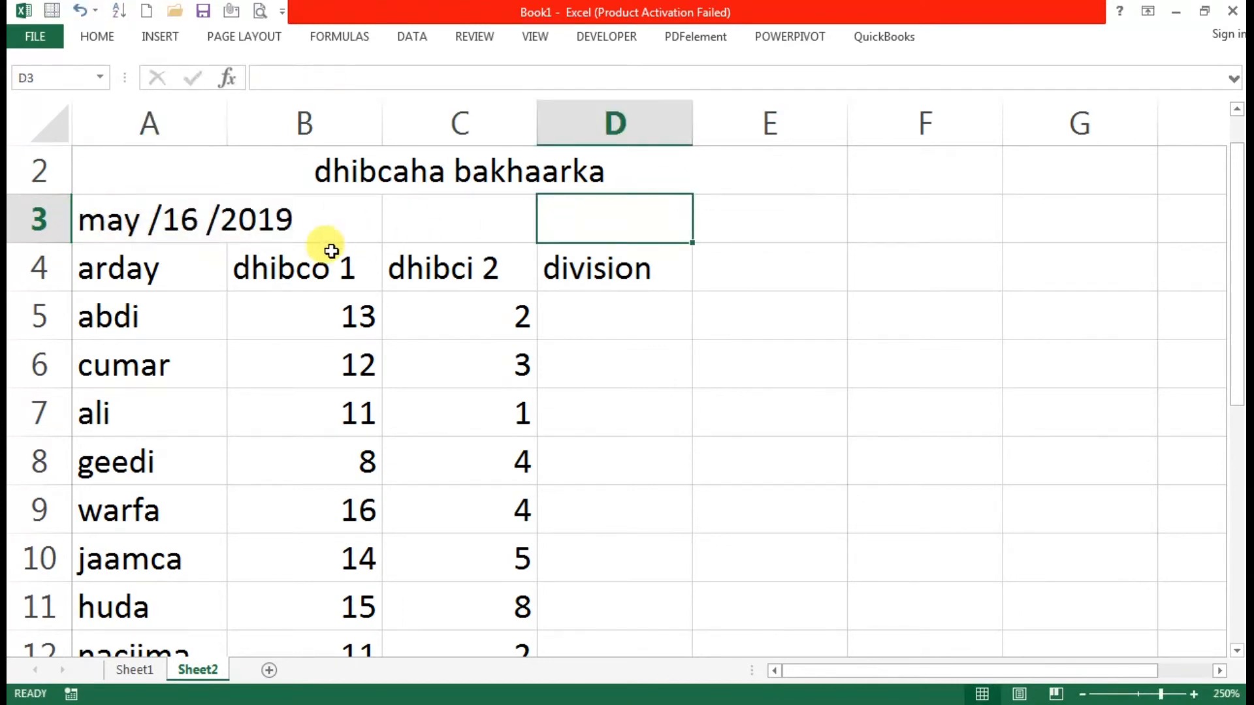
{"action": "left_click_drag", "start_coordinate": [77, 208], "coordinate": [597, 213]}
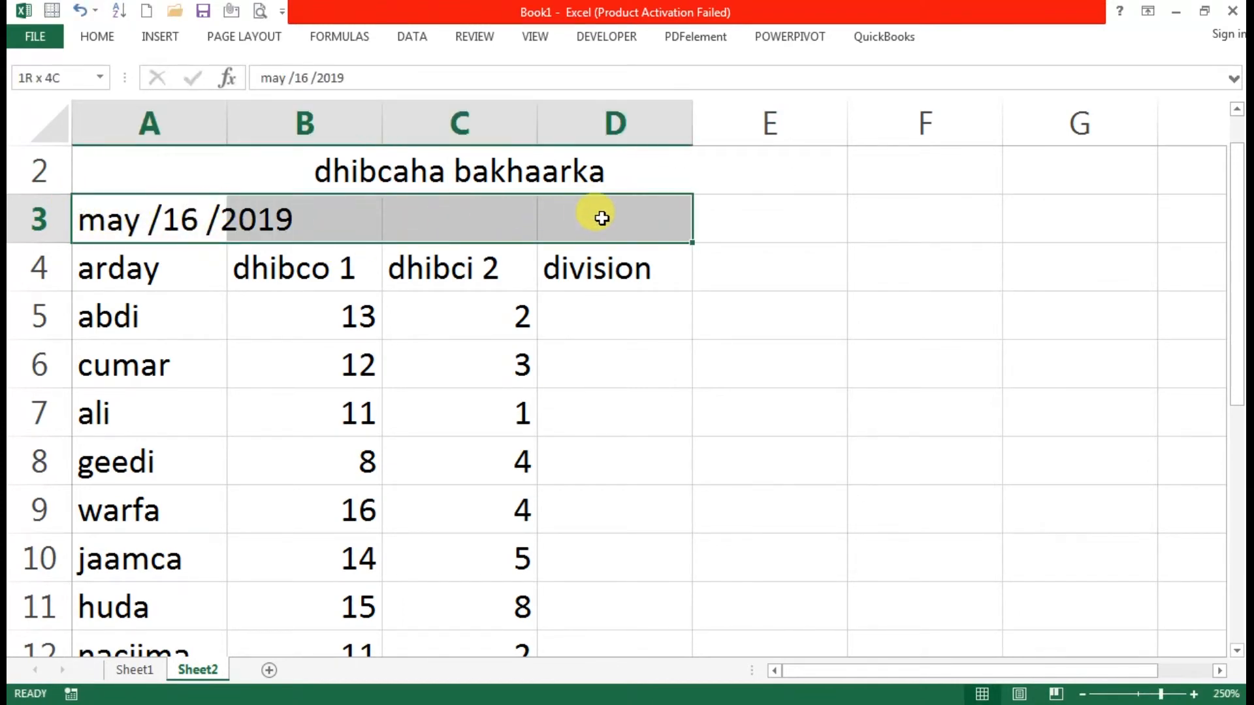
{"action": "left_click", "coordinate": [96, 38]}
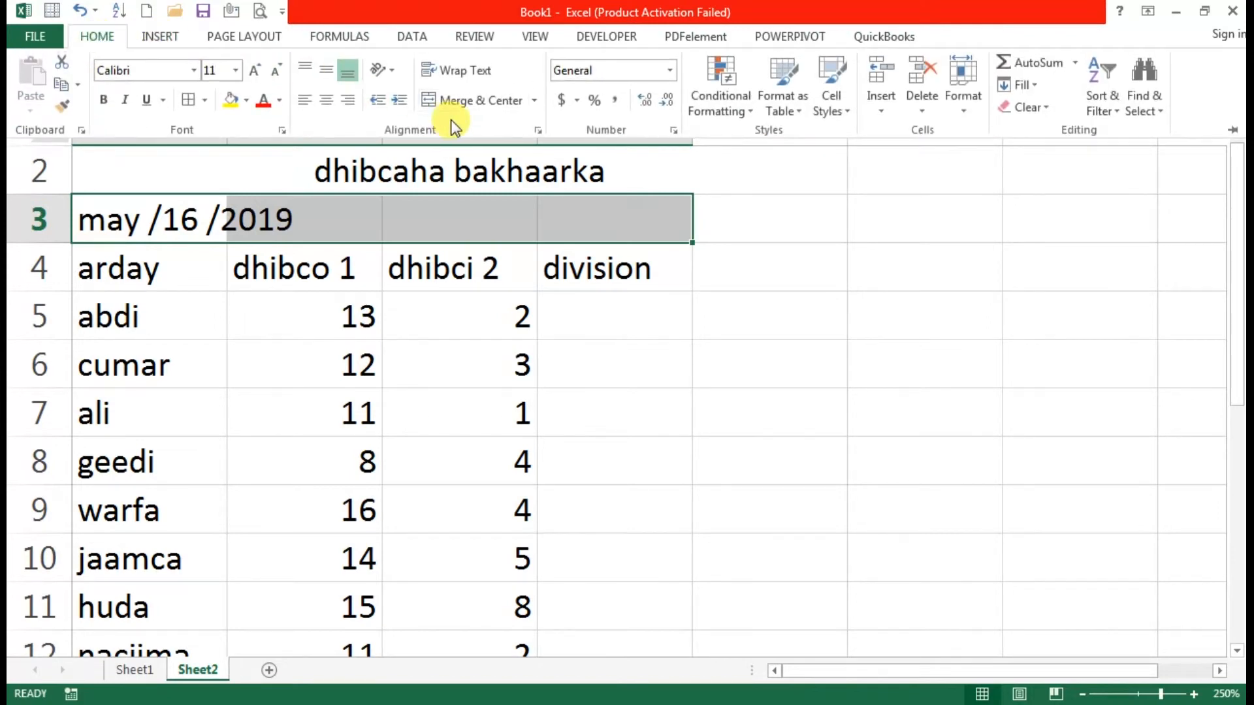
{"action": "left_click", "coordinate": [467, 98]}
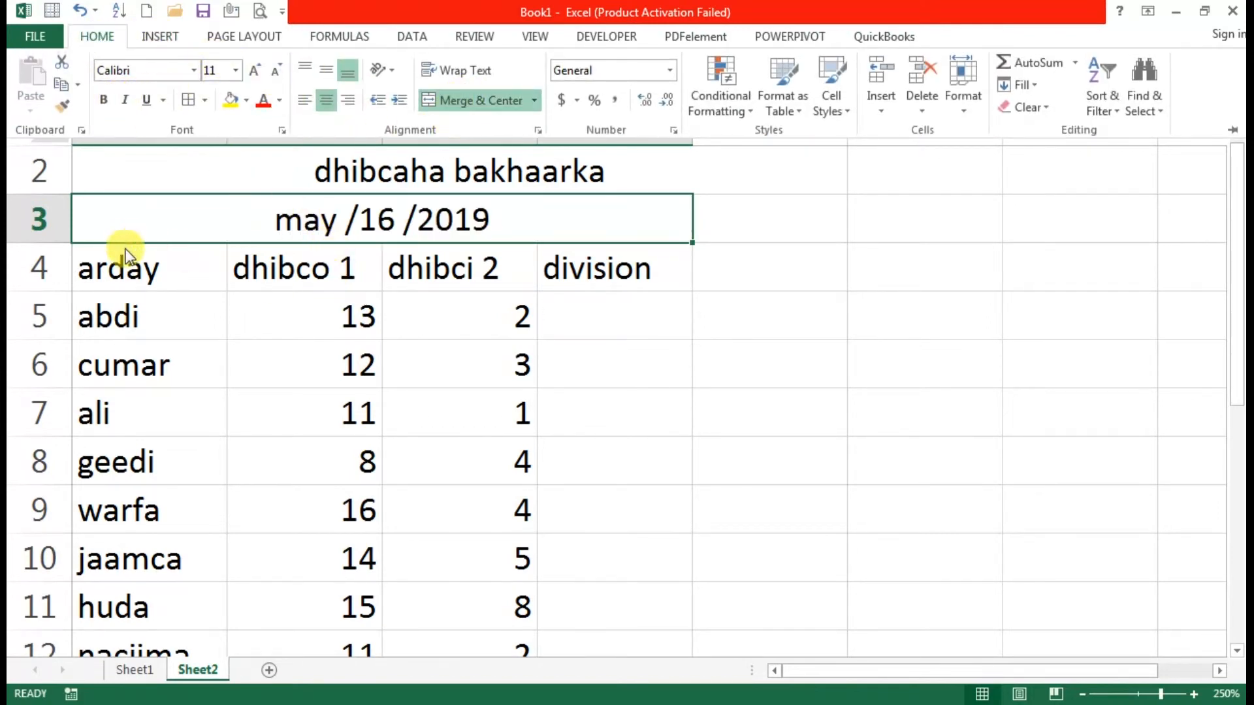
{"action": "left_click", "coordinate": [134, 268]}
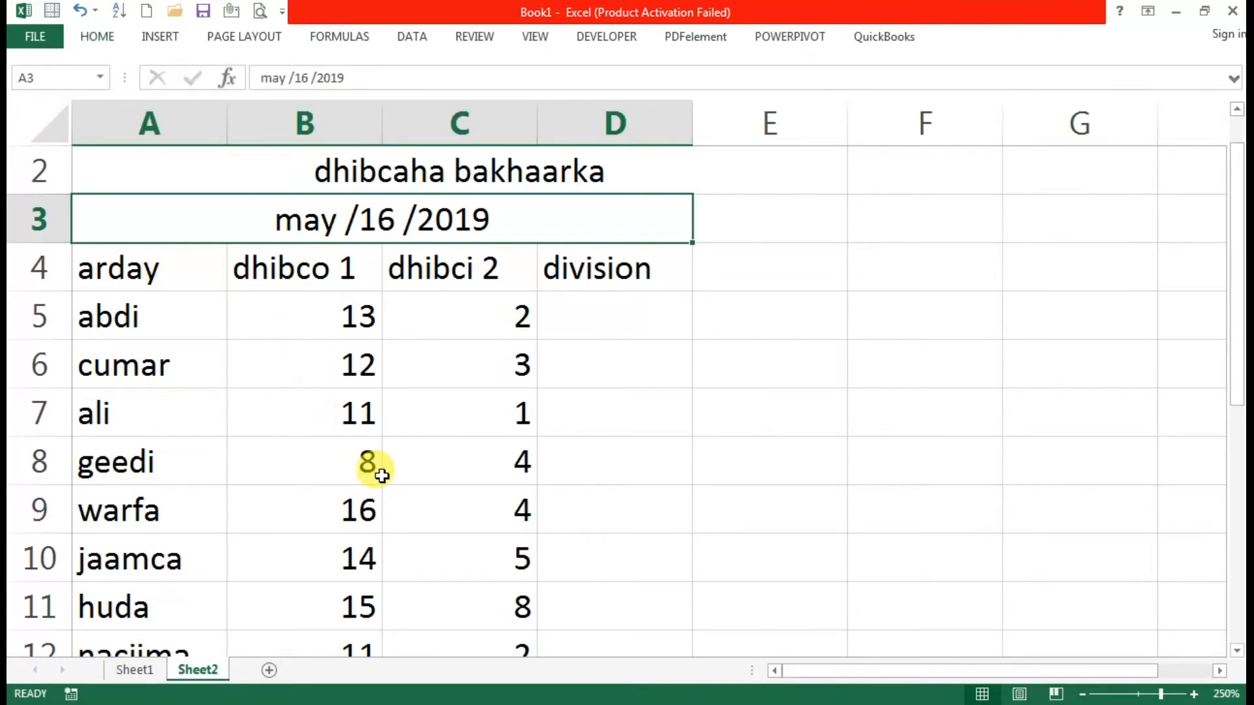
- Compare how far the merged title rows 1 to 3 extend across the table's columns
{"action": "left_click", "coordinate": [261, 369]}
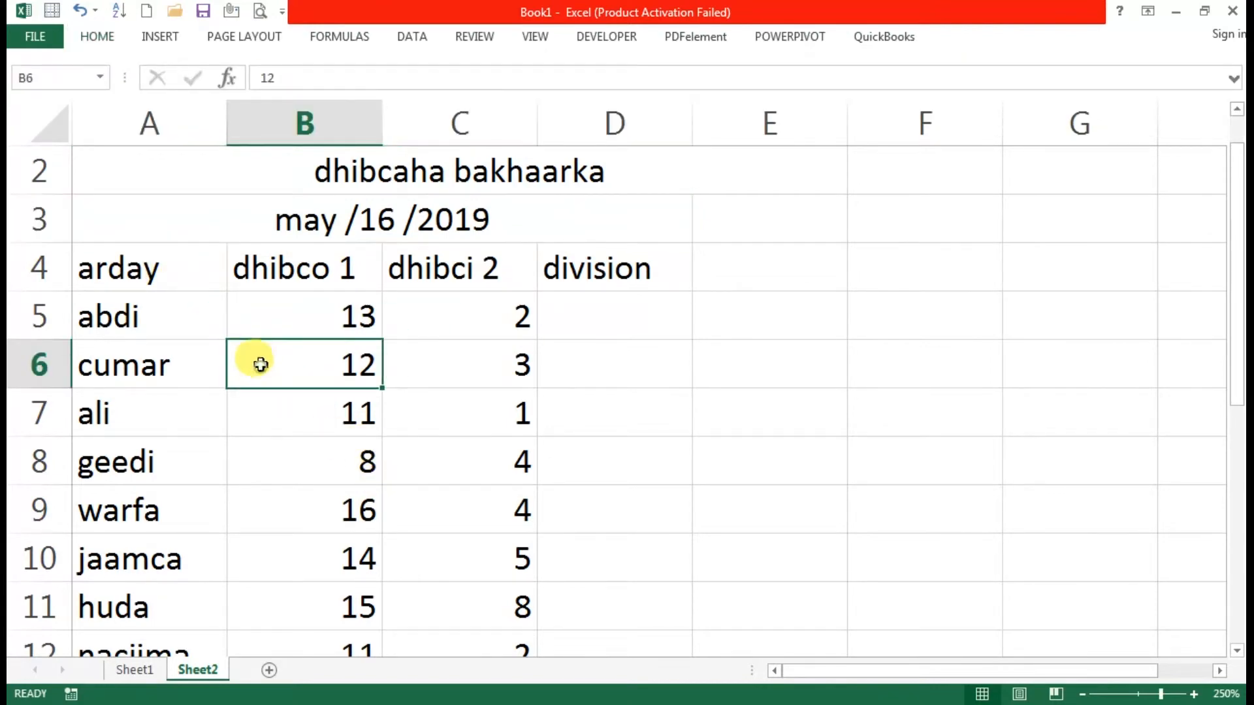
{"action": "scroll", "coordinate": [354, 422], "scroll_direction": "up", "scroll_amount": 1}
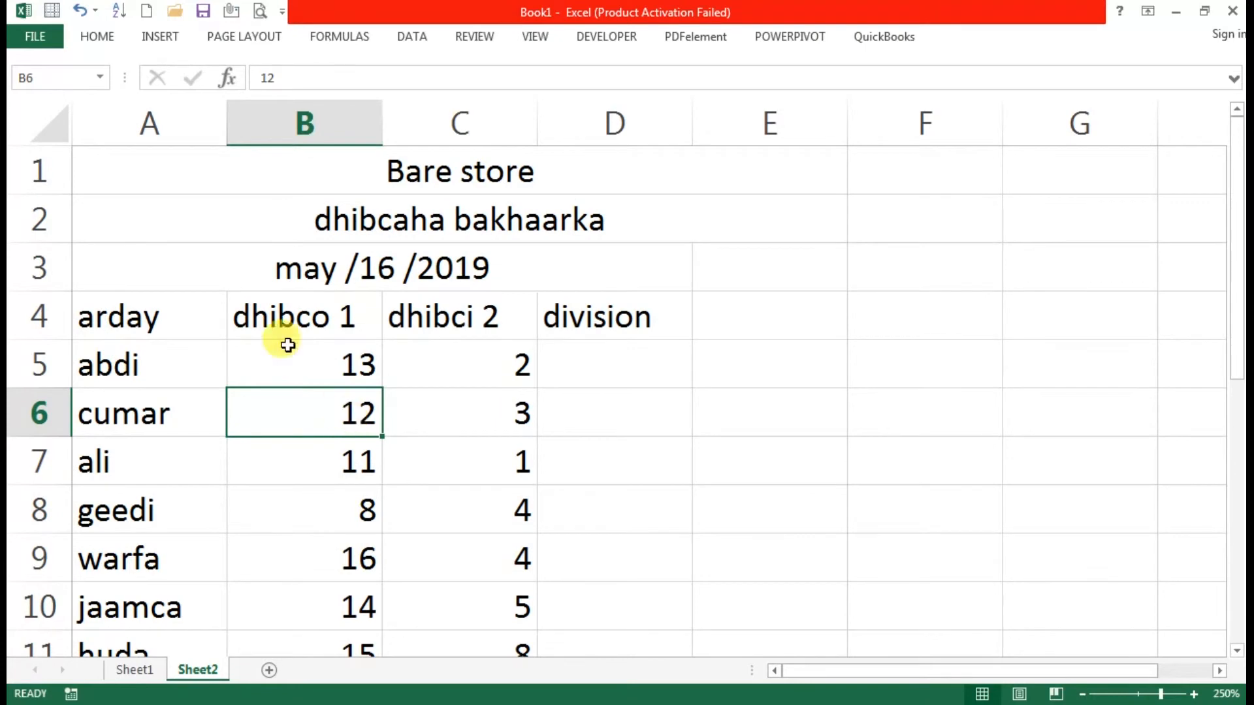
{"action": "left_click_drag", "start_coordinate": [100, 164], "coordinate": [108, 312]}
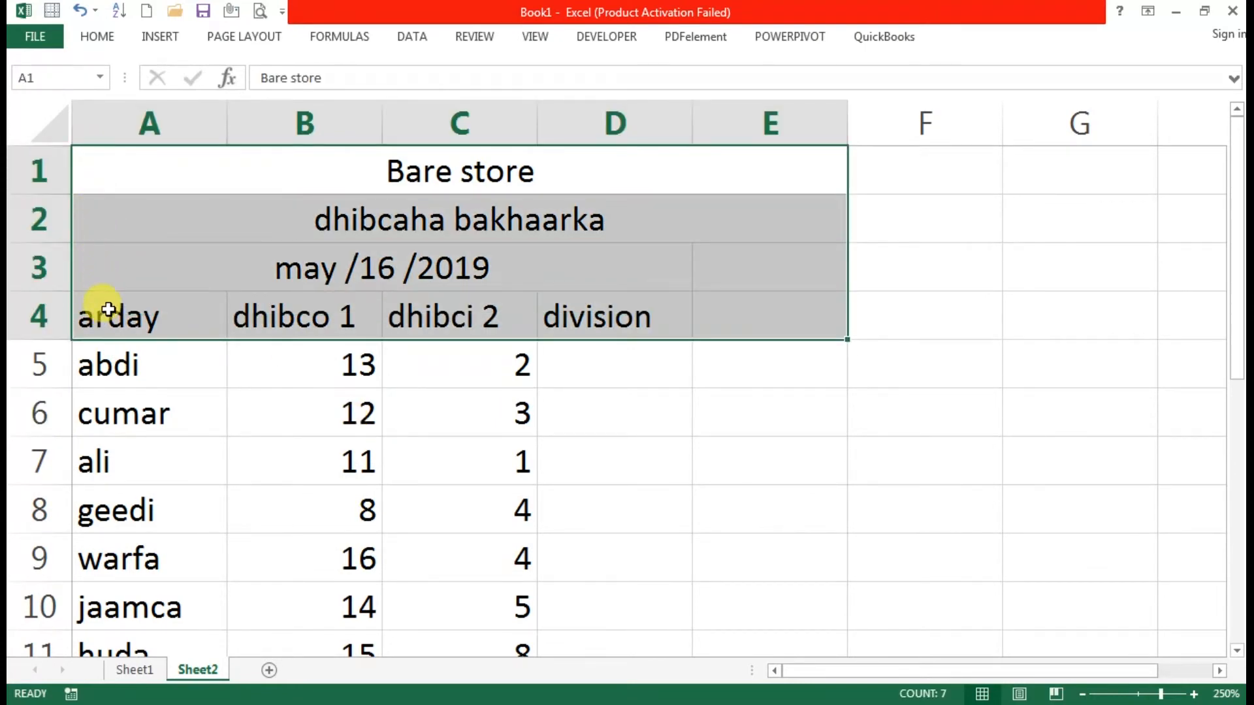
{"action": "left_click", "coordinate": [810, 405]}
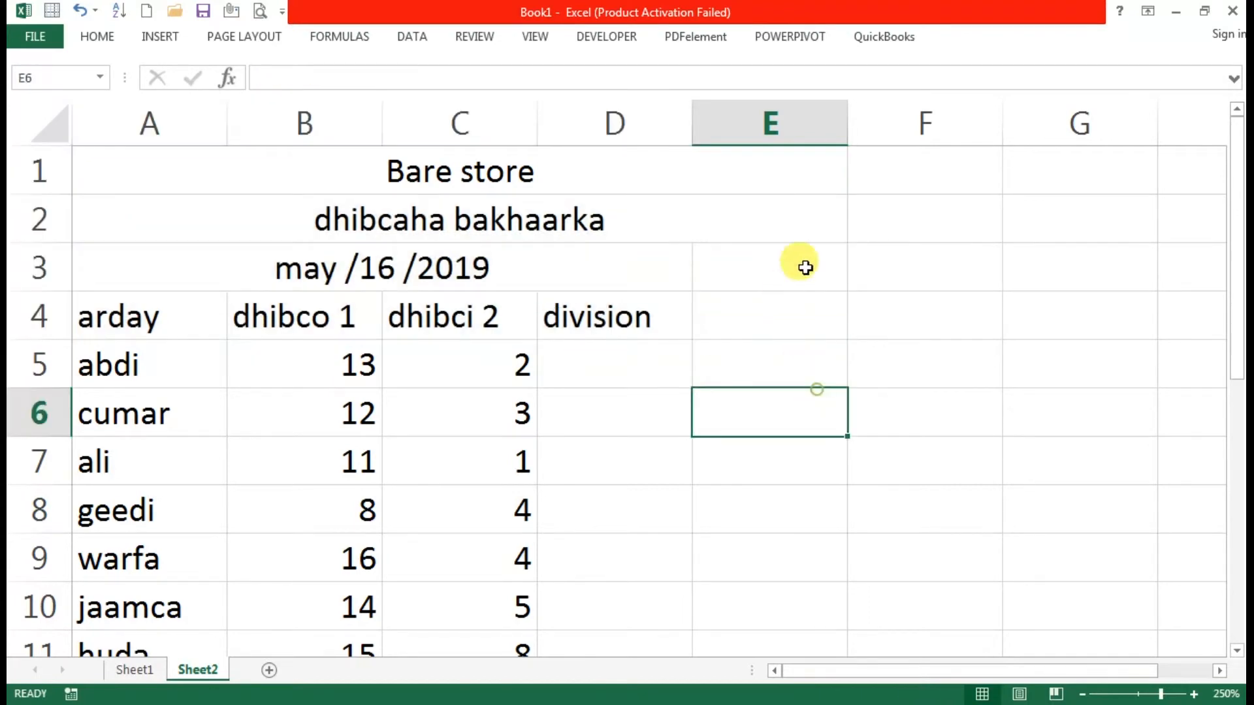
{"action": "left_click_drag", "start_coordinate": [91, 157], "coordinate": [279, 222]}
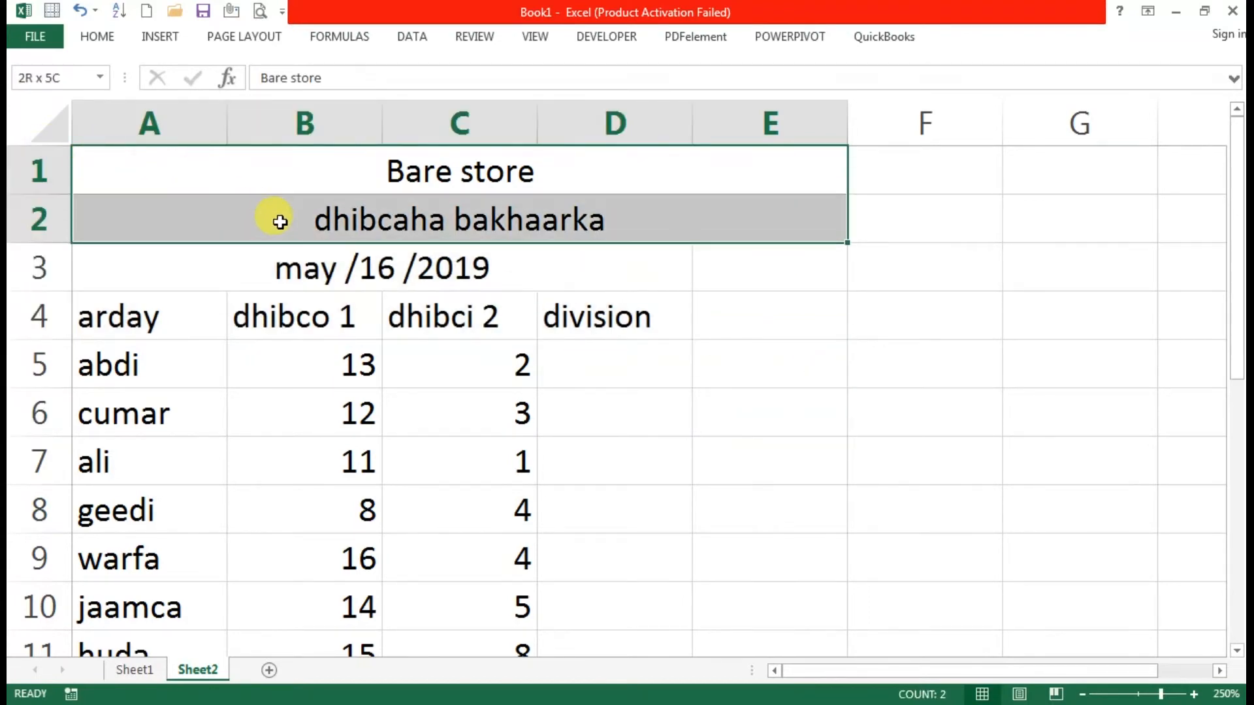
- Unmerge the Bare store title in row 1 and merge and center it across A1:D1 instead
{"action": "left_click", "coordinate": [801, 182]}
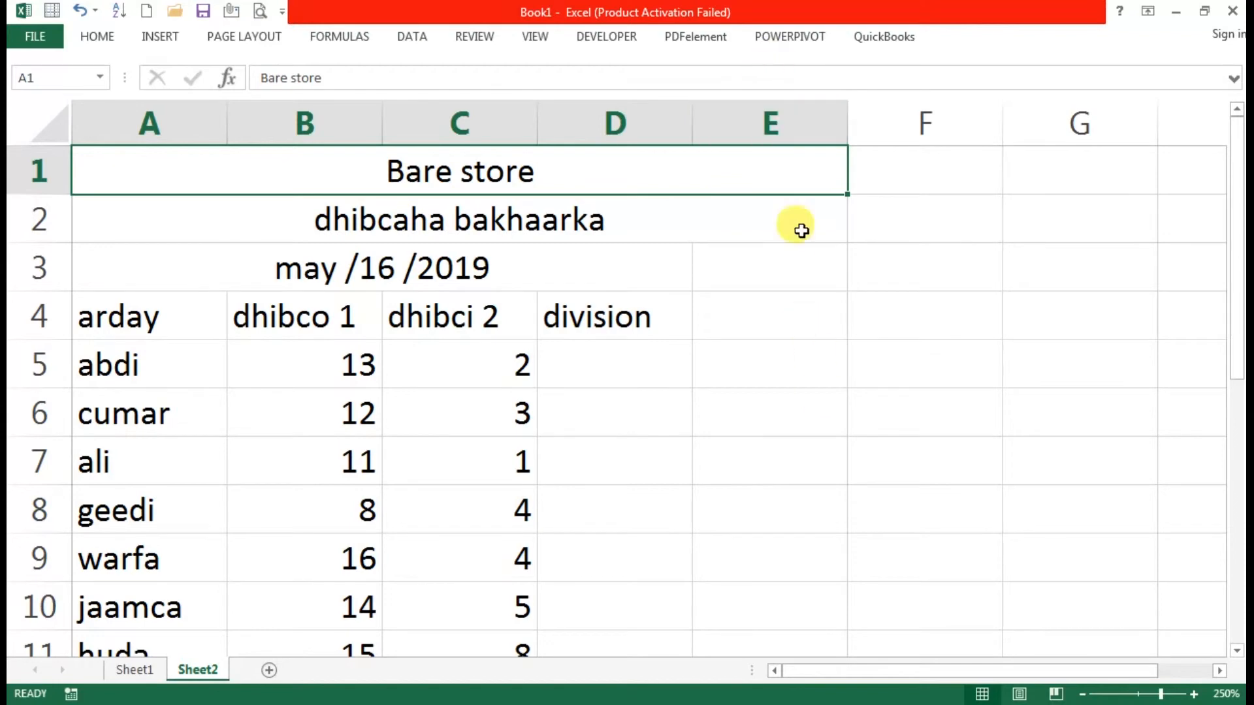
{"action": "left_click", "coordinate": [98, 37]}
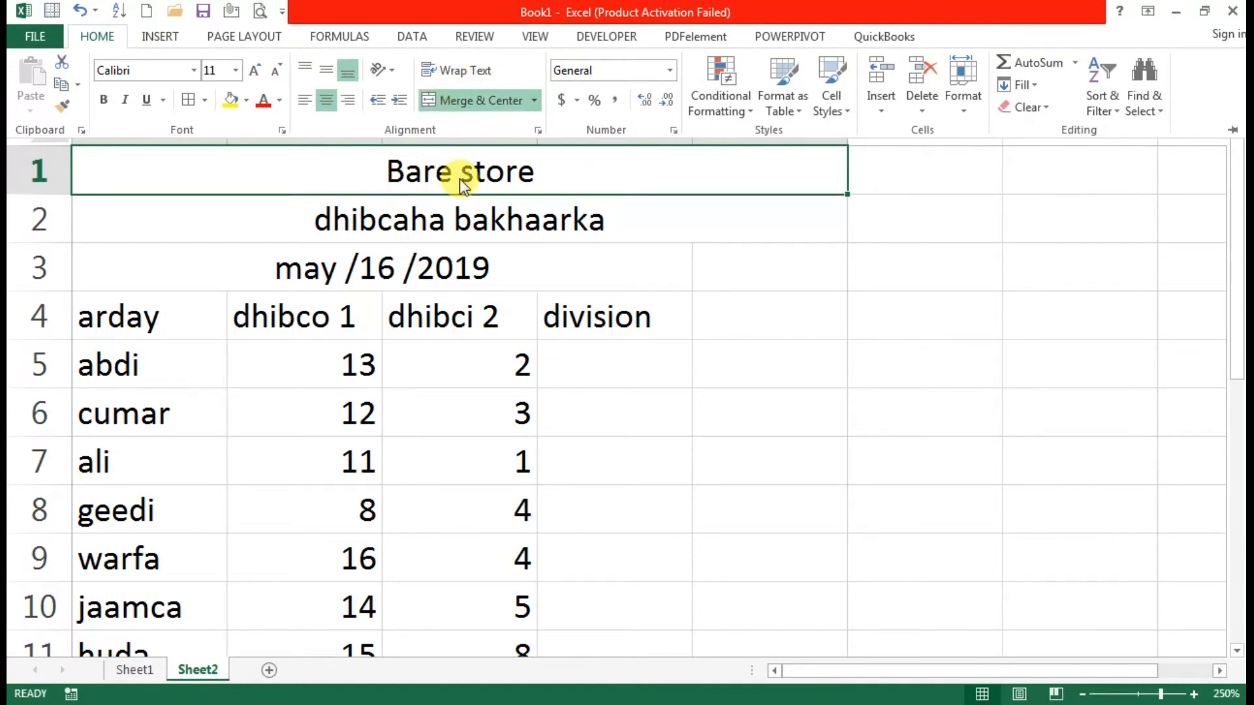
{"action": "left_click", "coordinate": [474, 101]}
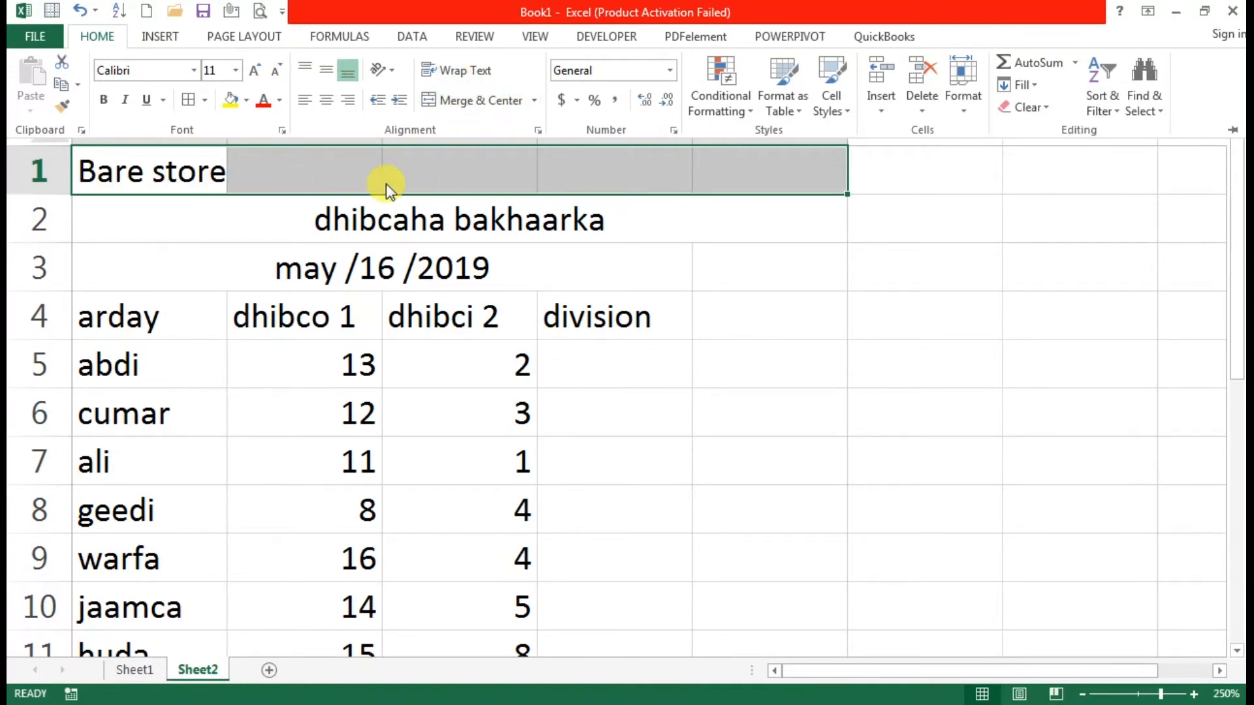
{"action": "key", "text": "ctrl+F1"}
{"action": "left_click", "coordinate": [191, 218]}
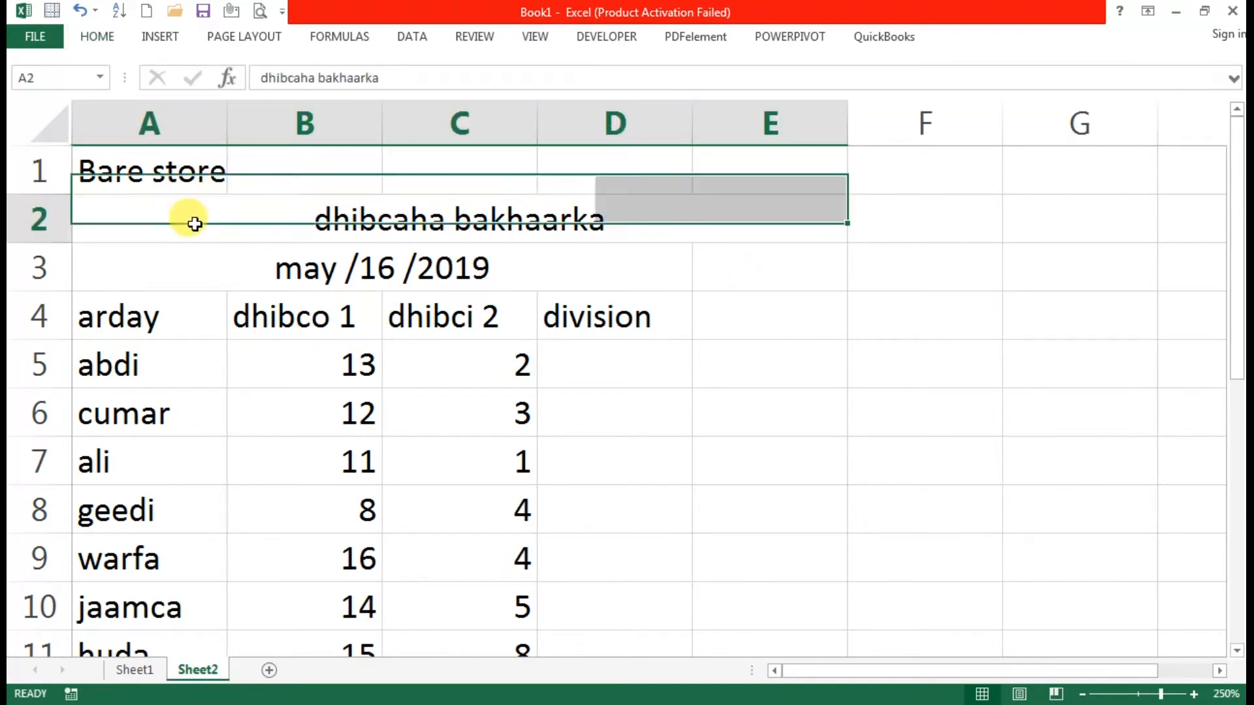
{"action": "left_click_drag", "start_coordinate": [171, 175], "coordinate": [613, 173]}
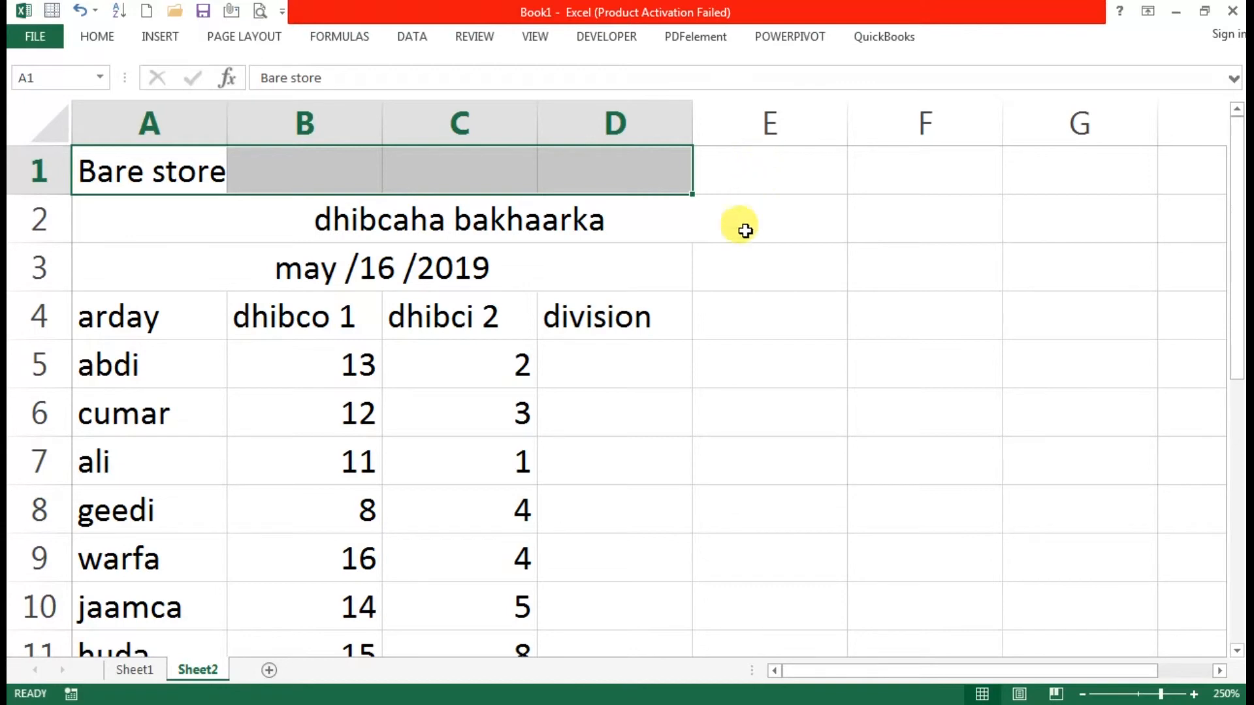
{"action": "left_click", "coordinate": [95, 38]}
{"action": "left_click", "coordinate": [477, 99]}
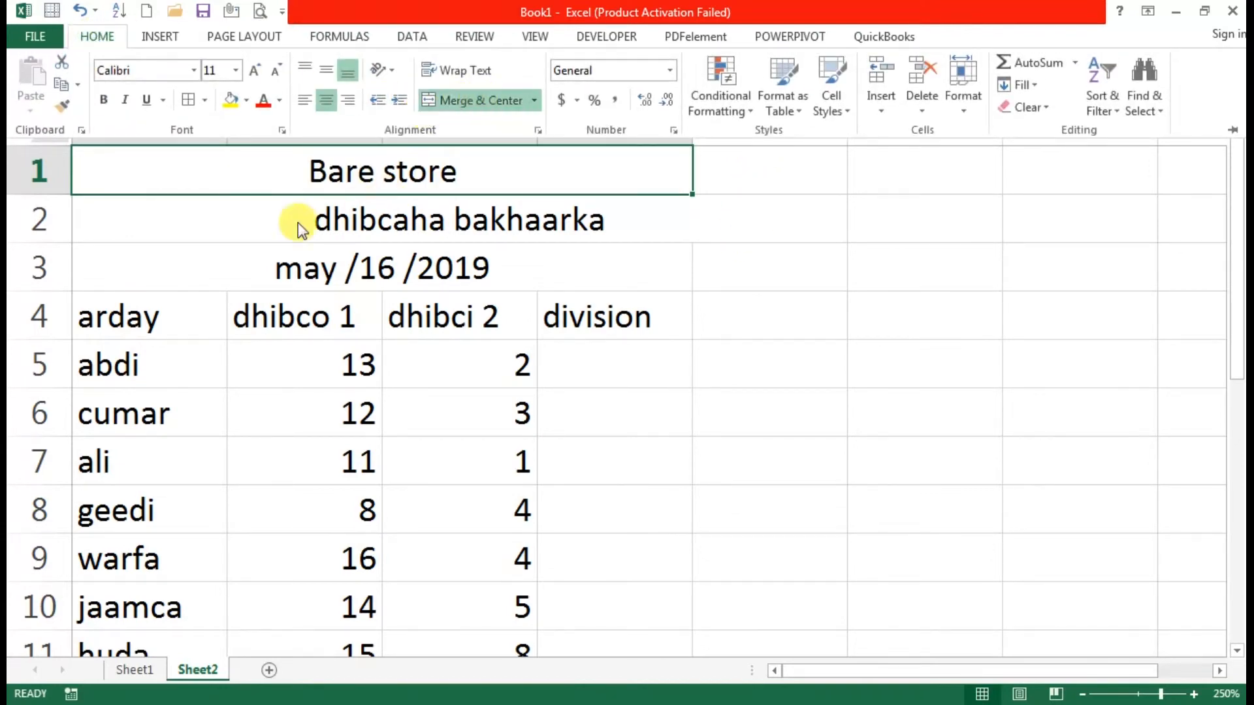
- Unmerge the dhibcaha bakhaarka title in row 2 and merge and center it across A2:D2 instead
{"action": "left_click", "coordinate": [115, 209]}
{"action": "left_click", "coordinate": [111, 204]}
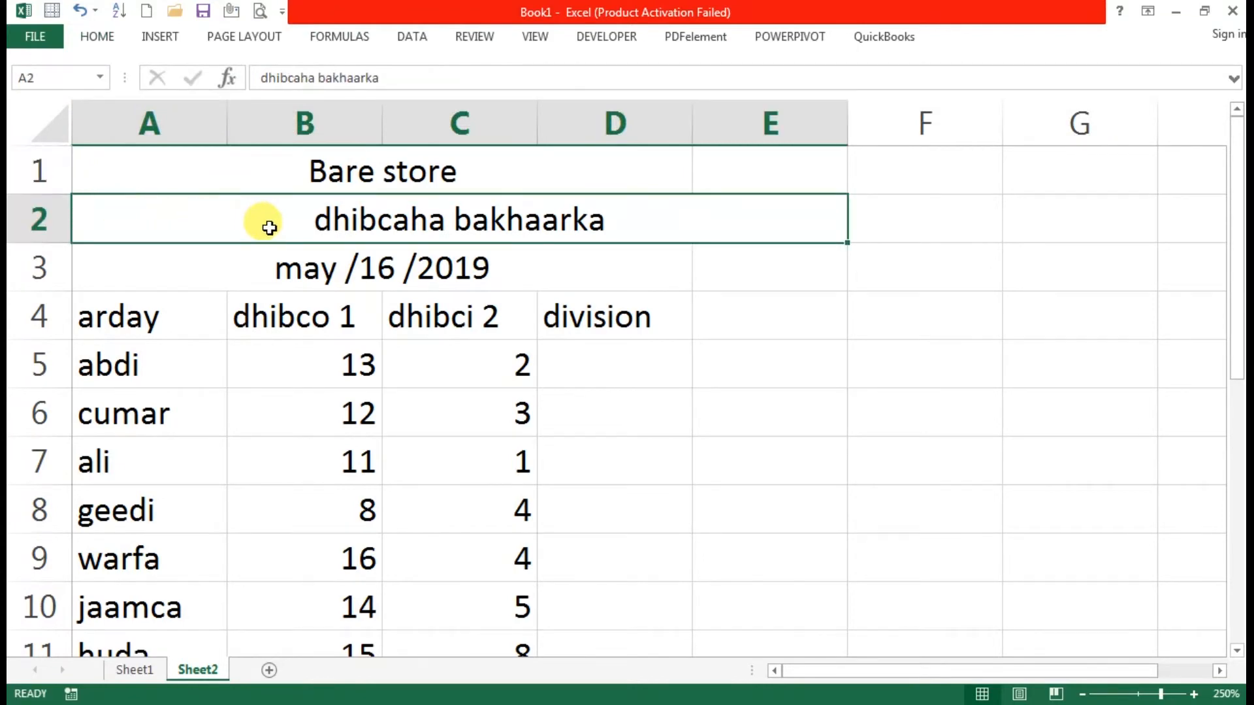
{"action": "left_click", "coordinate": [104, 38]}
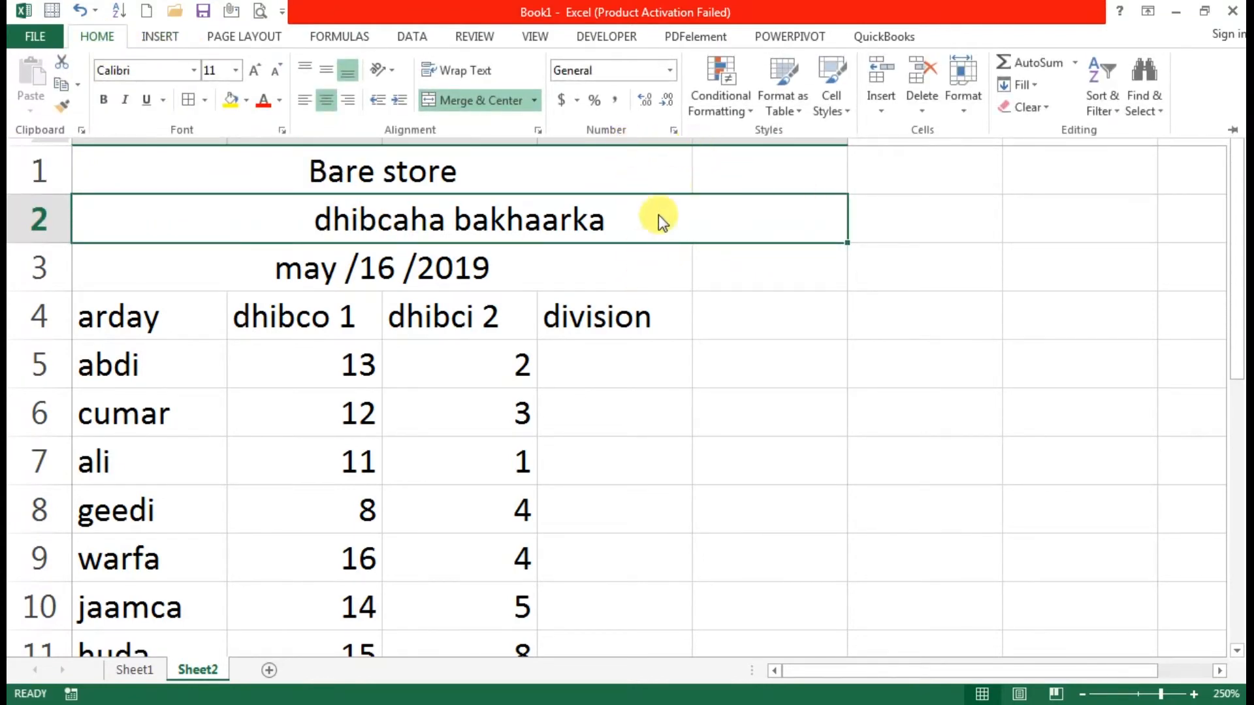
{"action": "left_click", "coordinate": [471, 103]}
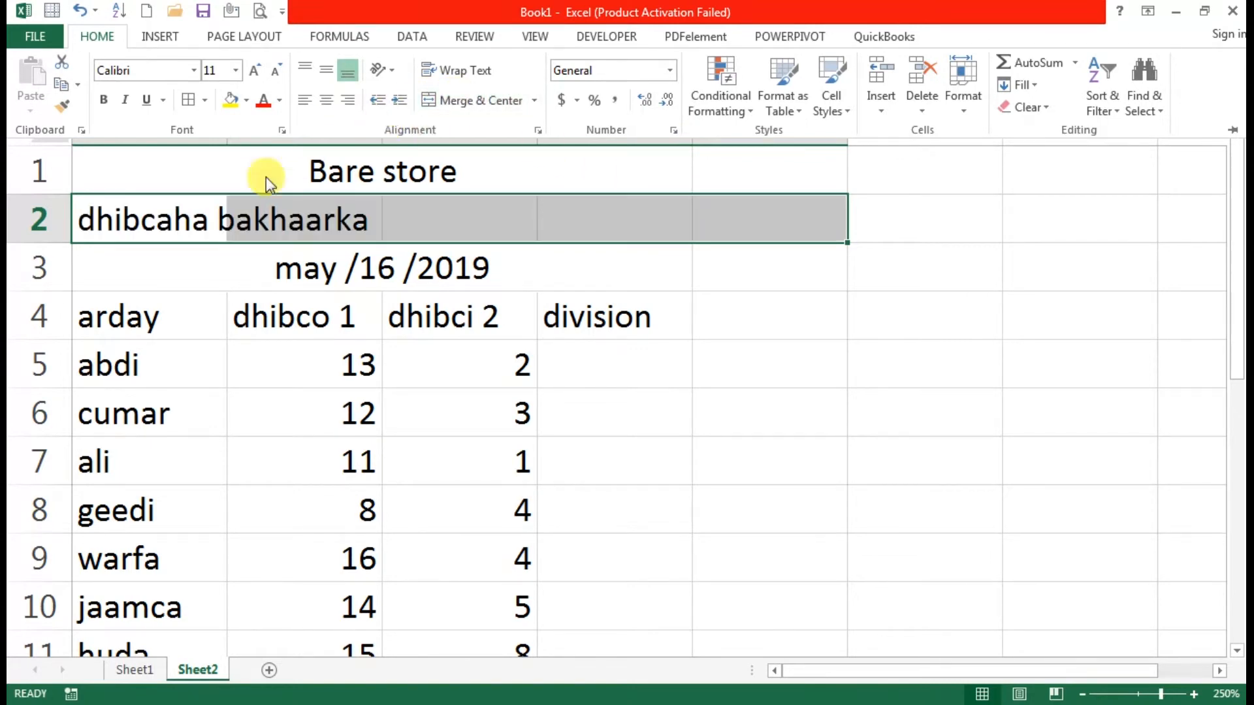
{"action": "left_click", "coordinate": [534, 261]}
{"action": "left_click_drag", "start_coordinate": [171, 198], "coordinate": [575, 215]}
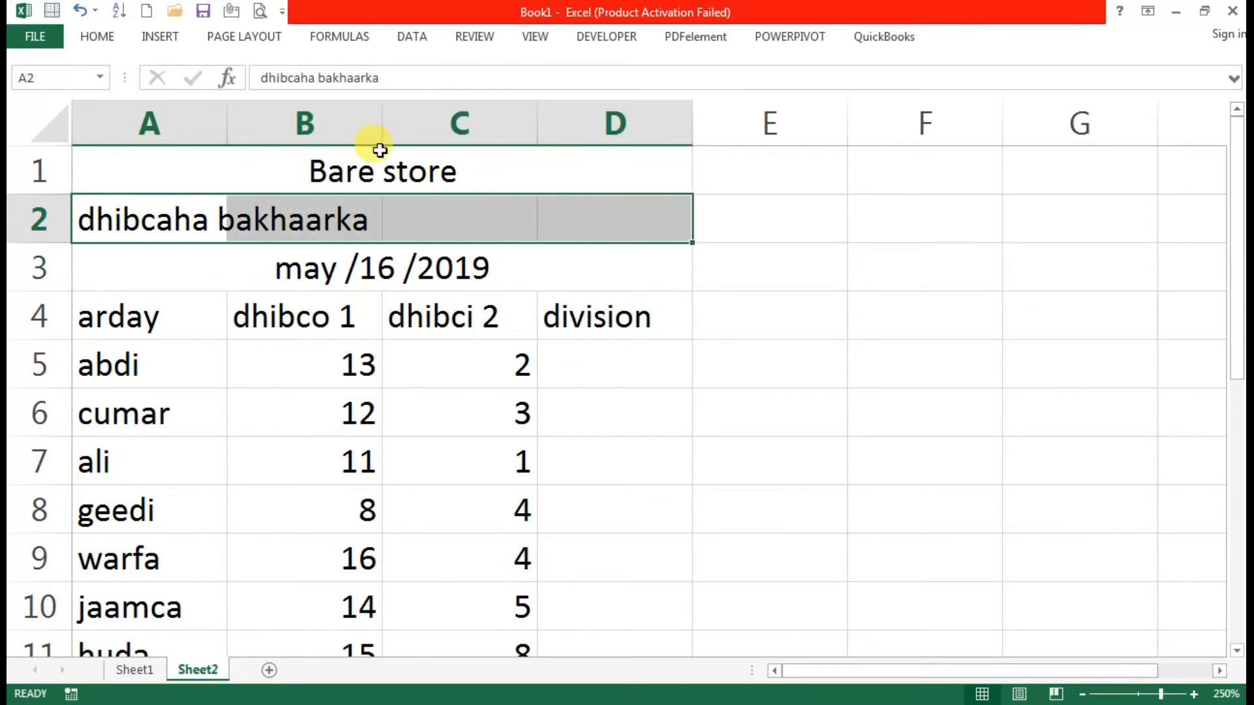
{"action": "left_click", "coordinate": [107, 39]}
{"action": "left_click", "coordinate": [457, 100]}
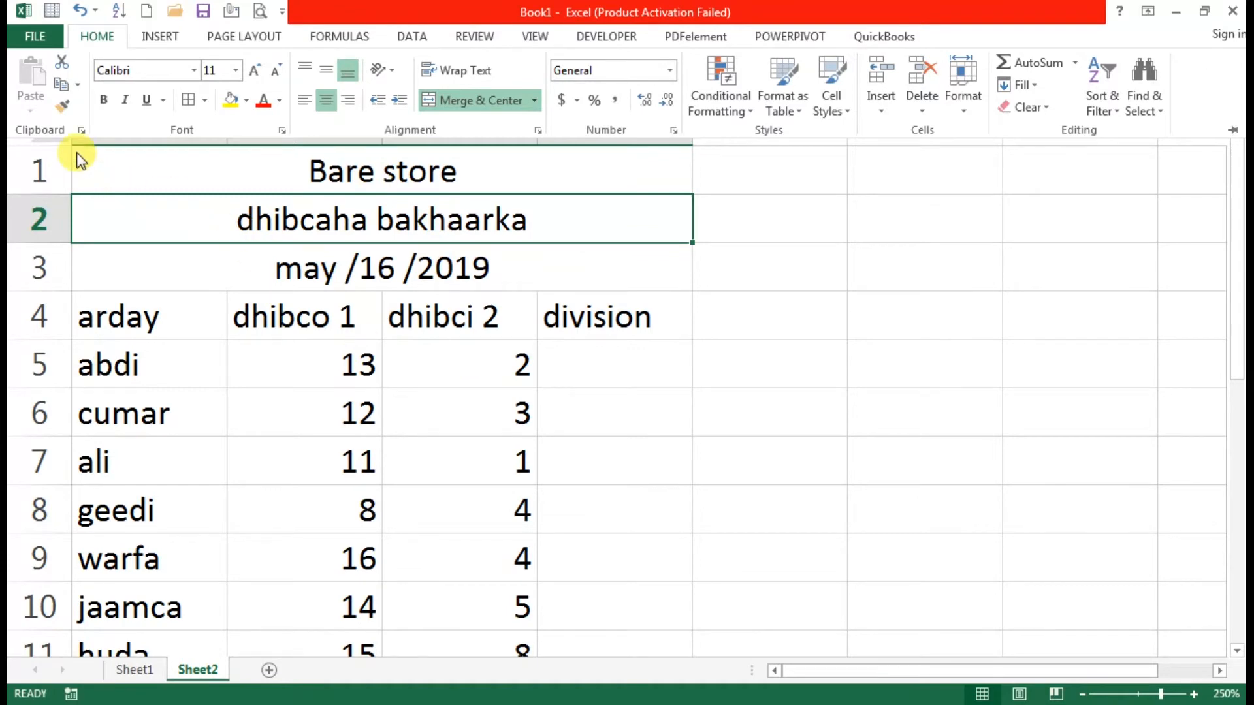
- Make the three title rows and the column headings in A1:D4 bold
{"action": "left_click", "coordinate": [124, 163]}
{"action": "left_click_drag", "start_coordinate": [98, 160], "coordinate": [105, 302]}
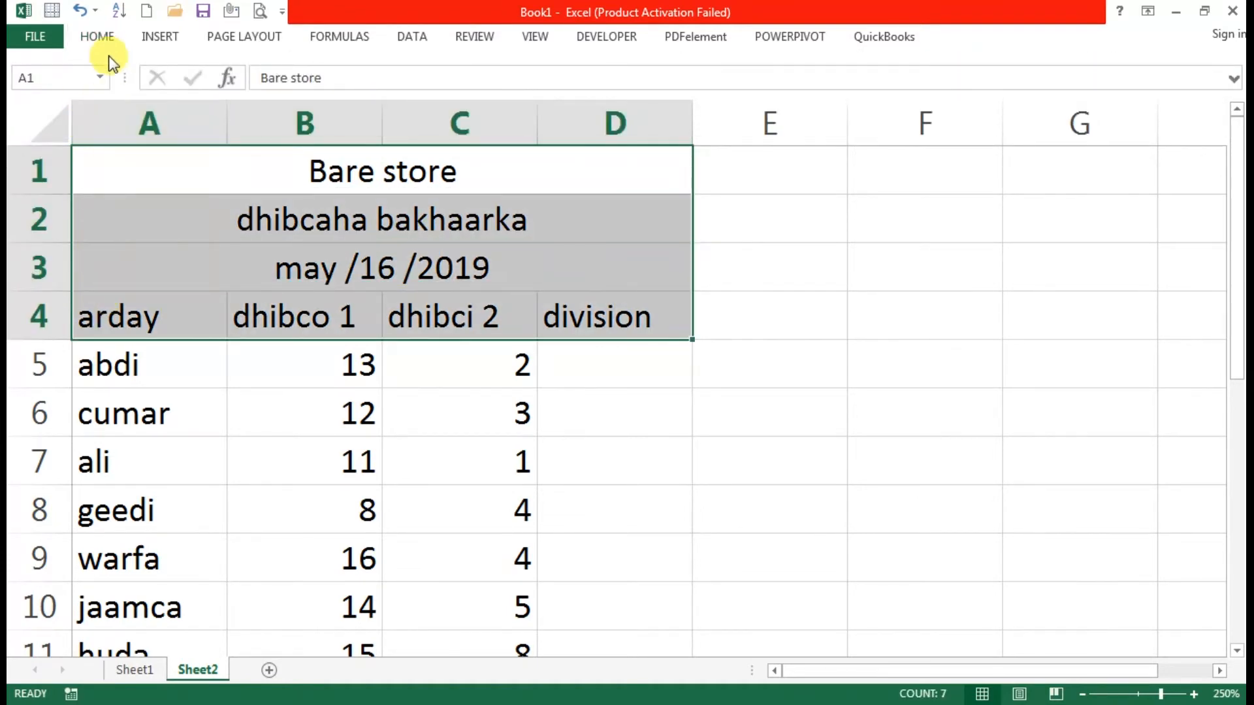
{"action": "left_click", "coordinate": [98, 34]}
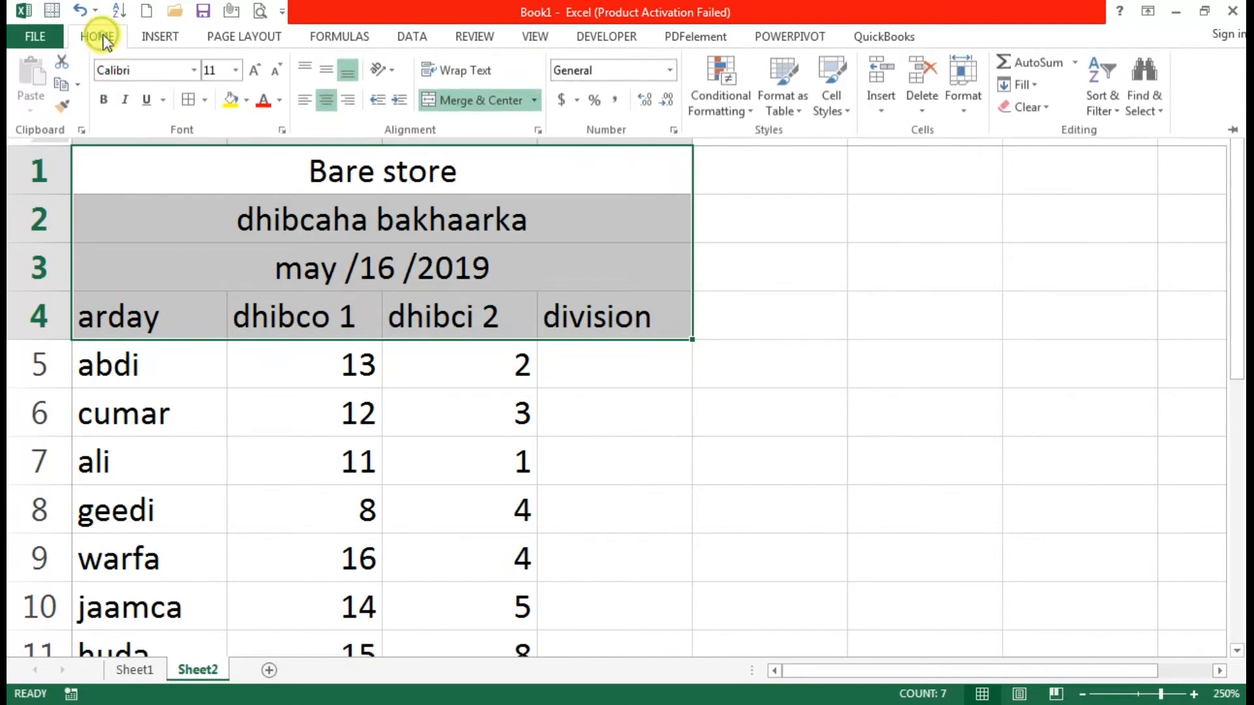
{"action": "left_click", "coordinate": [102, 100]}
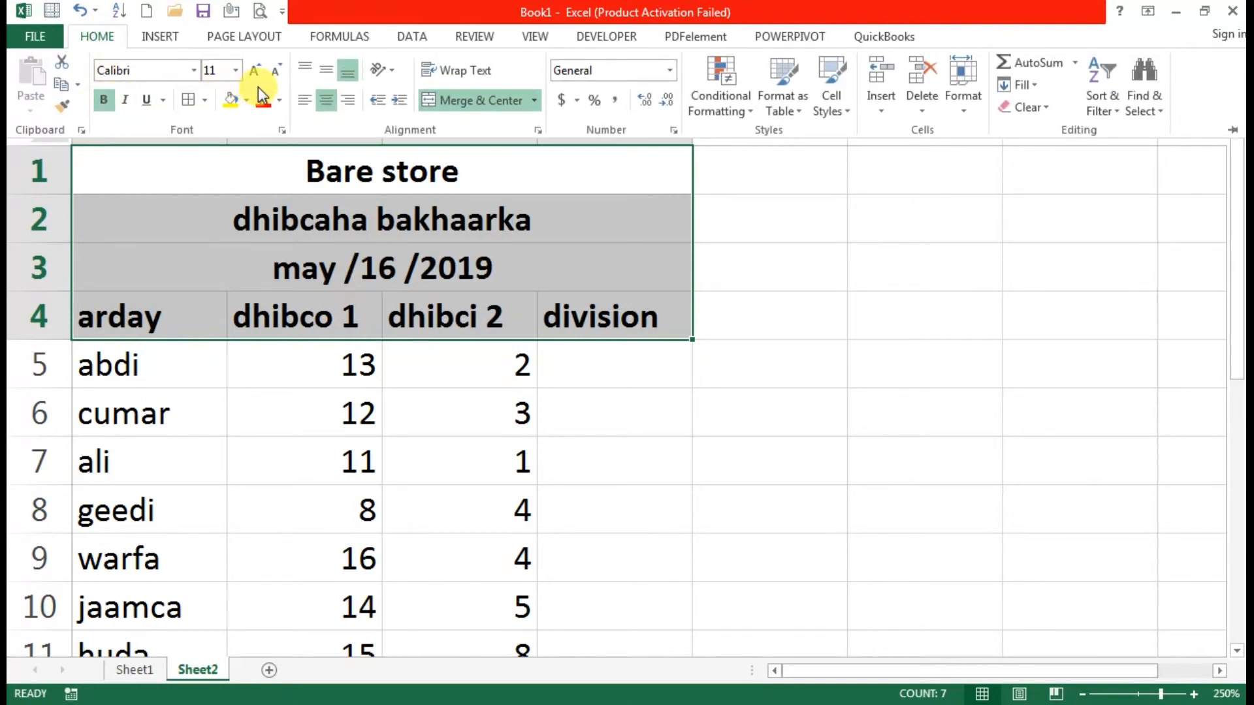
{"action": "left_click", "coordinate": [535, 273]}
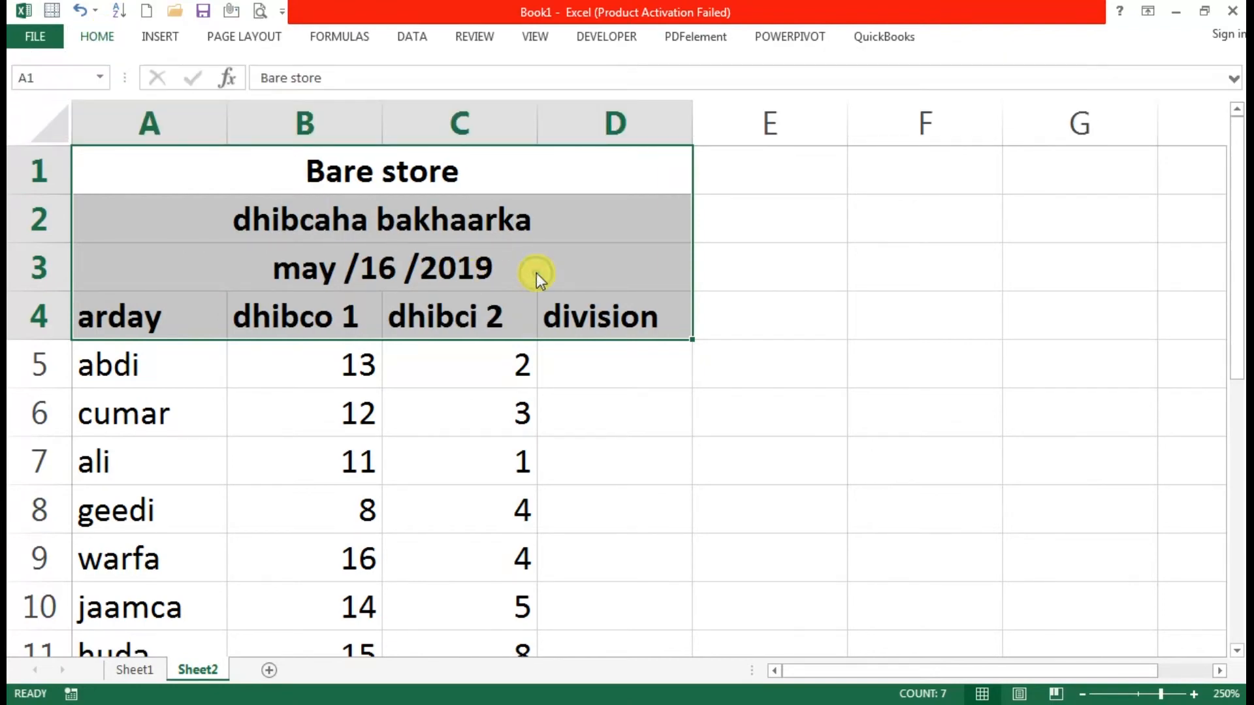
{"action": "left_click", "coordinate": [612, 280]}
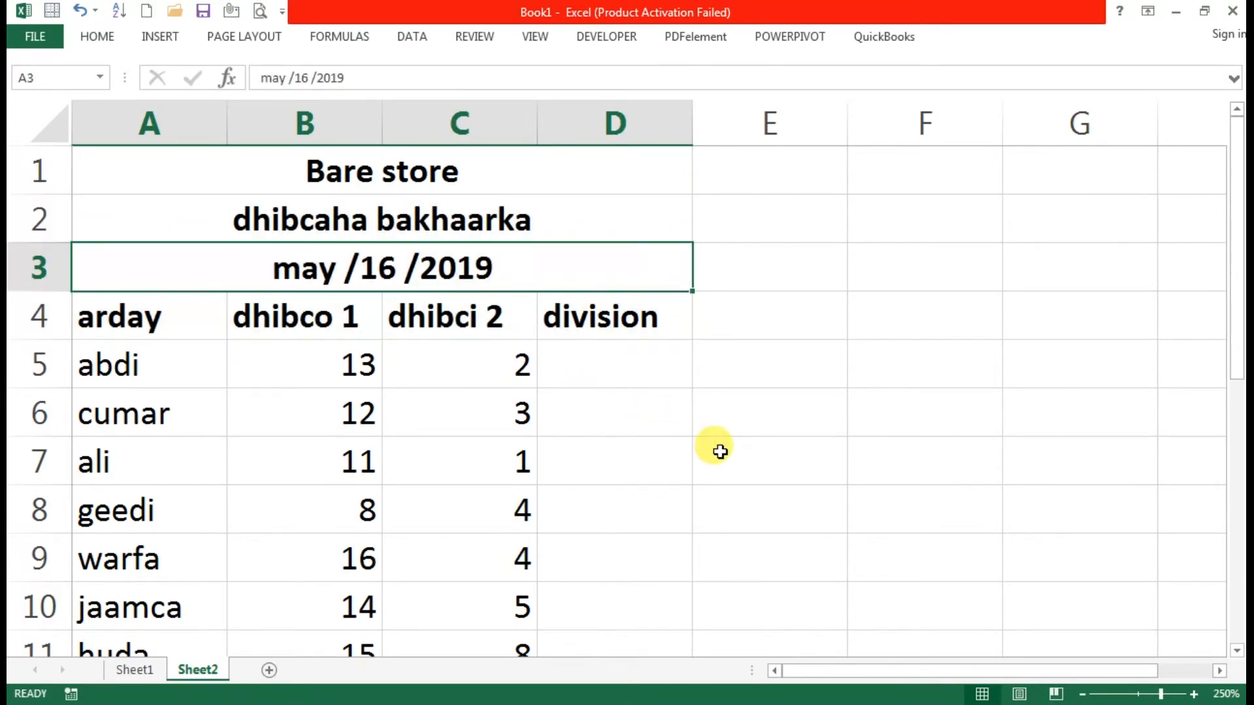
- Apply All Borders to the student table A4:D13, from the heading row down to casha's row
{"action": "scroll", "coordinate": [720, 451], "scroll_direction": "down", "scroll_amount": 3}
{"action": "scroll", "coordinate": [719, 451], "scroll_direction": "up", "scroll_amount": 3}
{"action": "scroll", "coordinate": [720, 452], "scroll_direction": "down", "scroll_amount": 1}
{"action": "scroll", "coordinate": [720, 451], "scroll_direction": "down", "scroll_amount": 1}
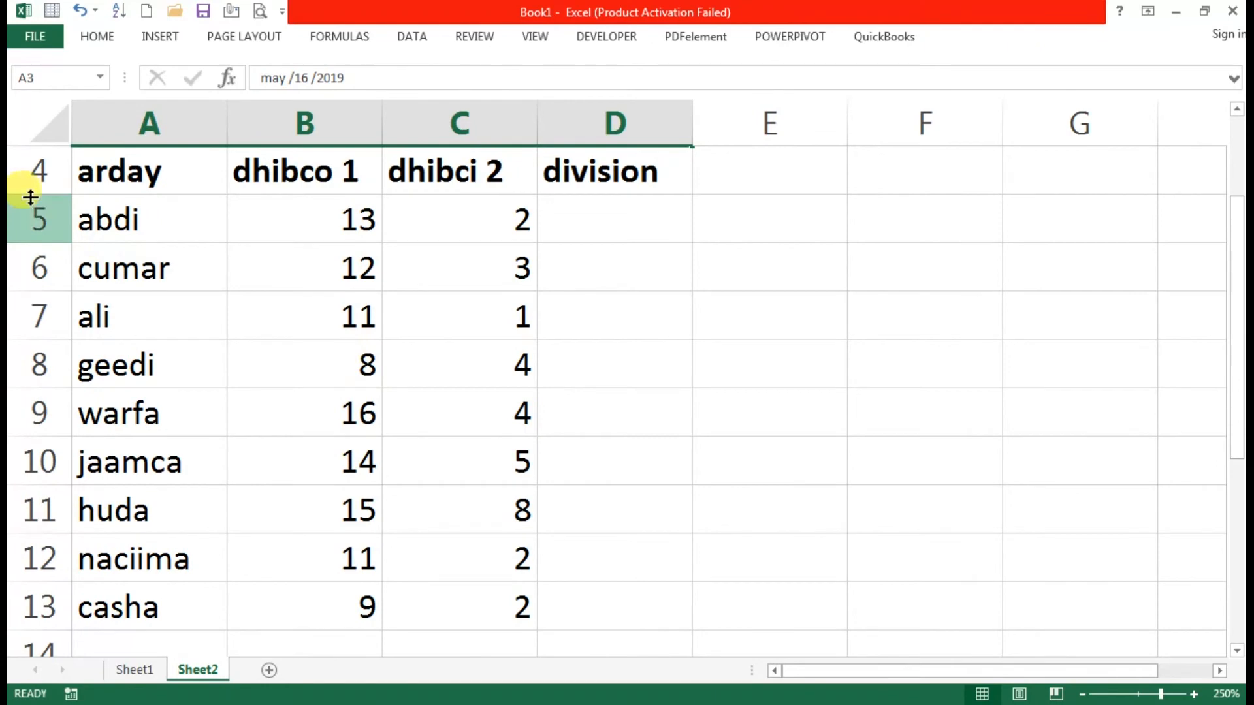
{"action": "left_click", "coordinate": [82, 169]}
{"action": "left_click_drag", "start_coordinate": [83, 169], "coordinate": [597, 623]}
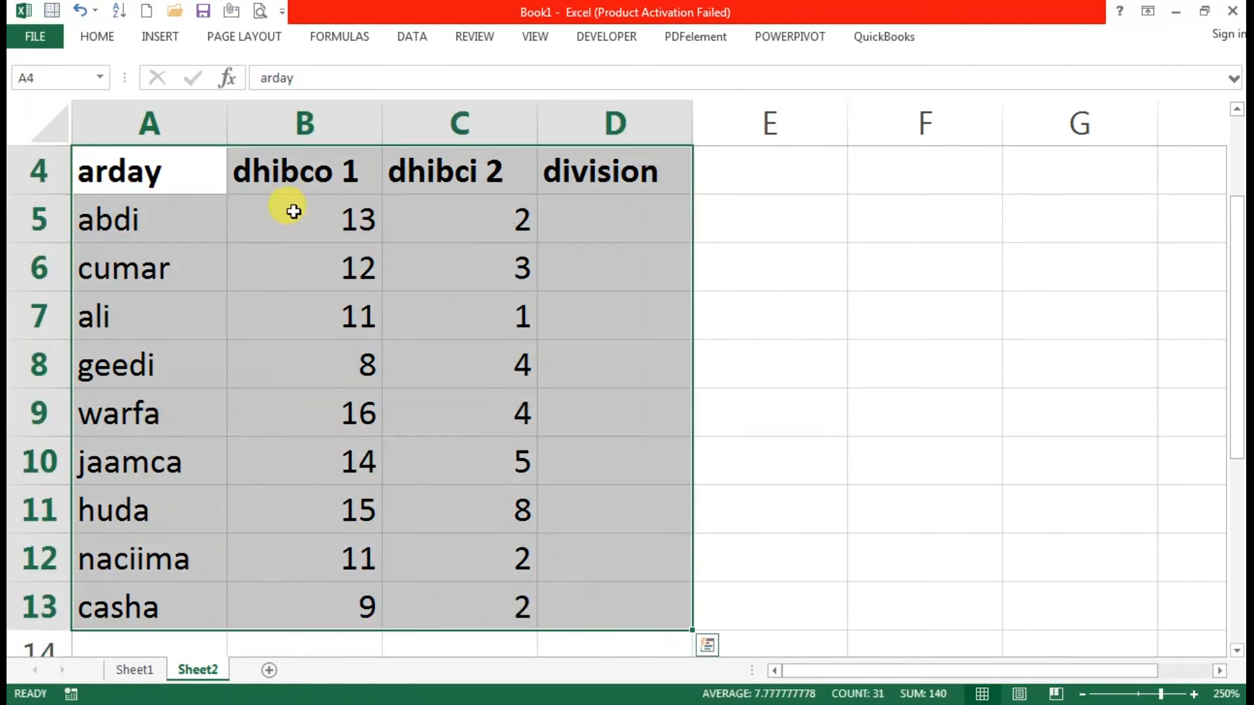
{"action": "left_click", "coordinate": [92, 37]}
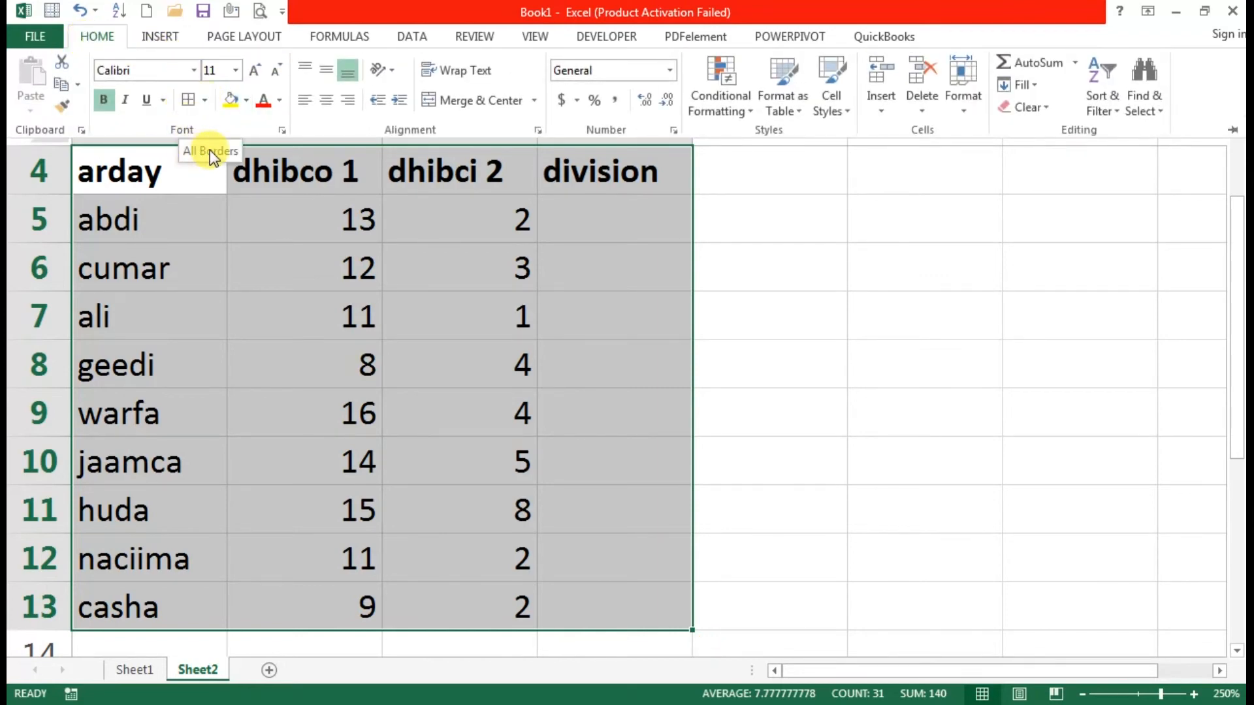
{"action": "left_click", "coordinate": [187, 103]}
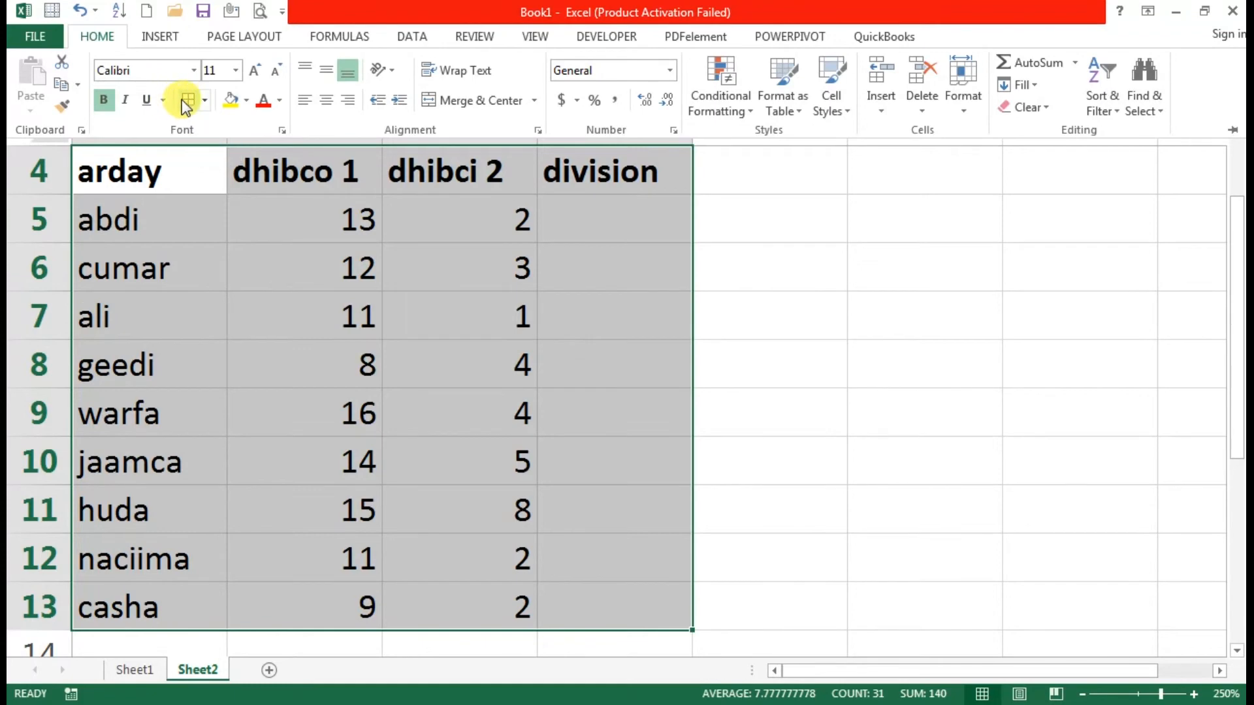
{"action": "left_click", "coordinate": [204, 101]}
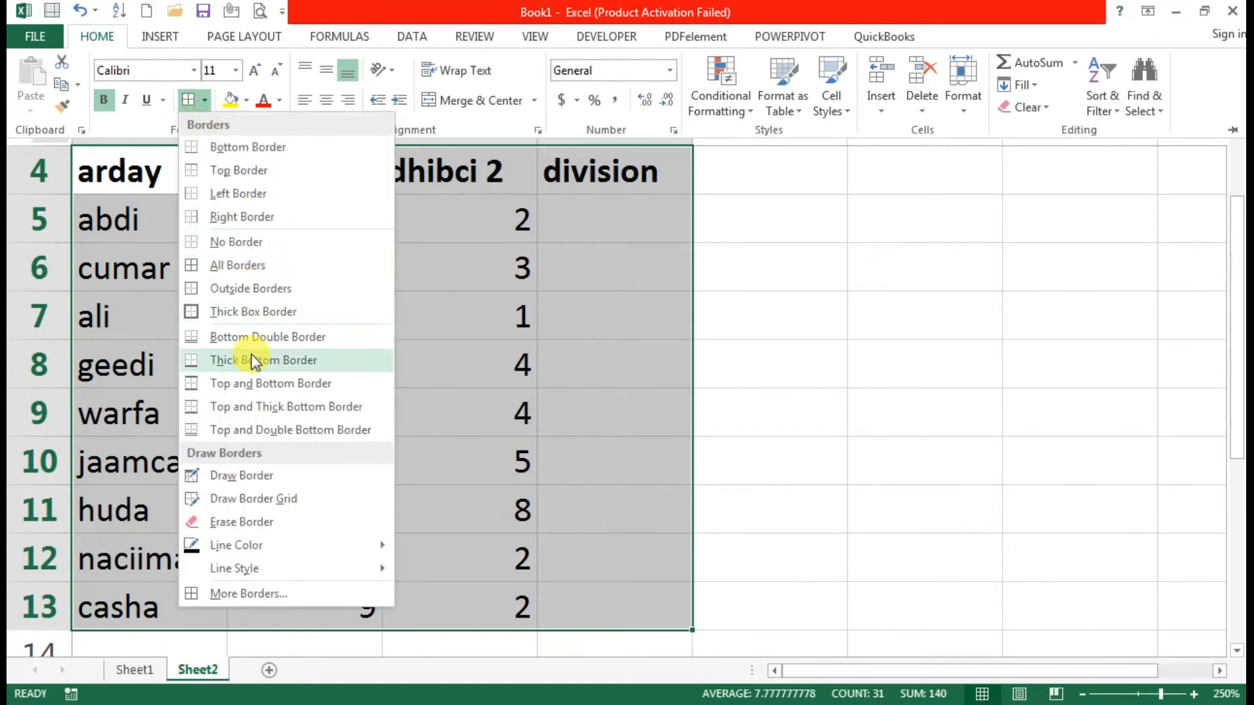
{"action": "left_click", "coordinate": [205, 99]}
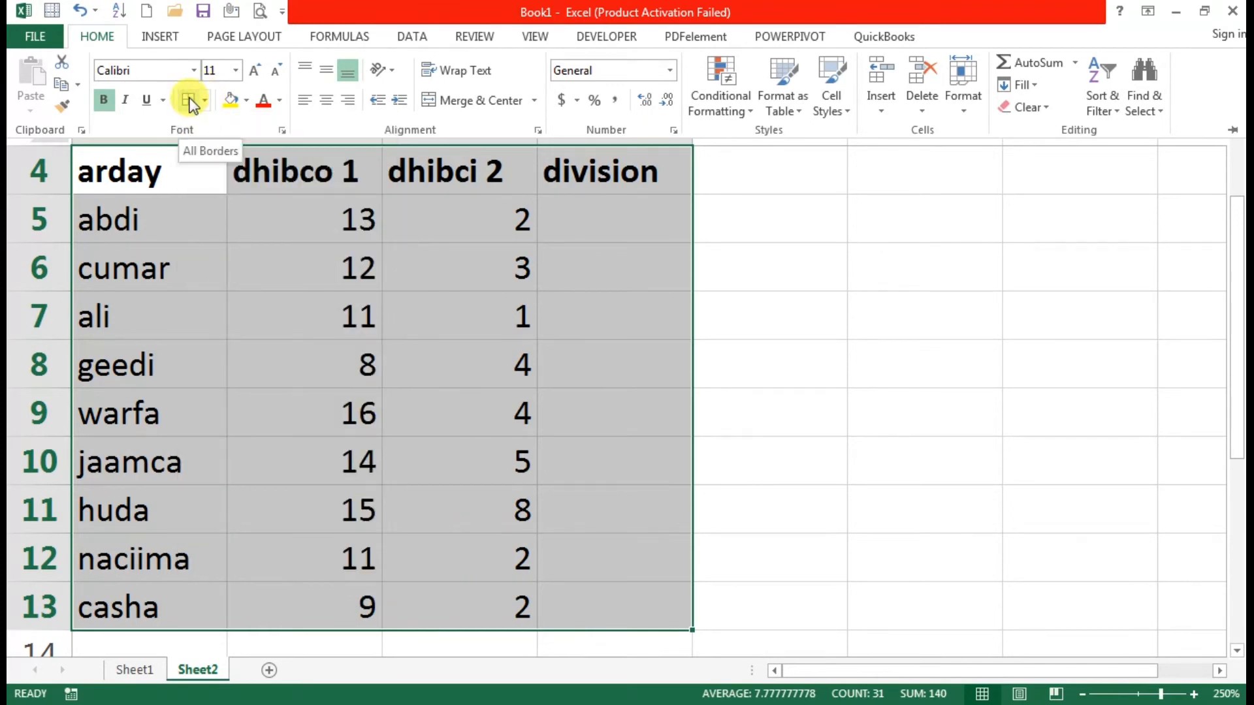
{"action": "left_click", "coordinate": [188, 99]}
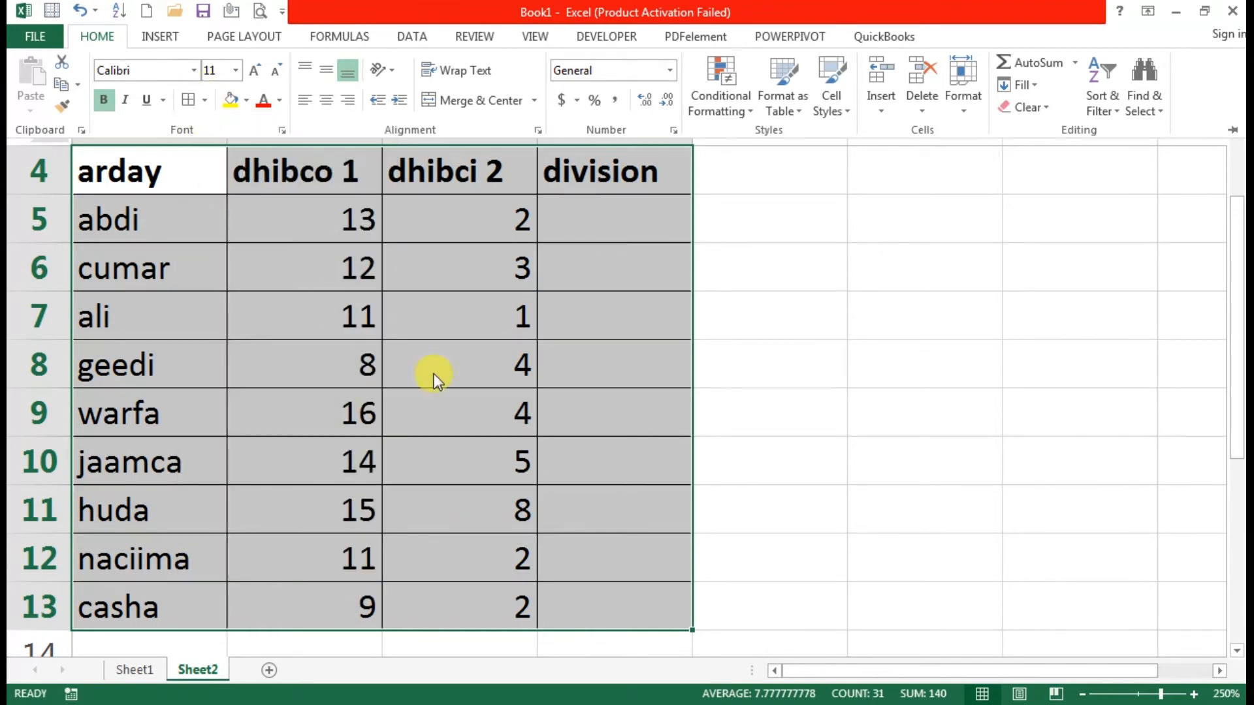
{"action": "left_click", "coordinate": [755, 480]}
{"action": "left_click", "coordinate": [745, 359]}
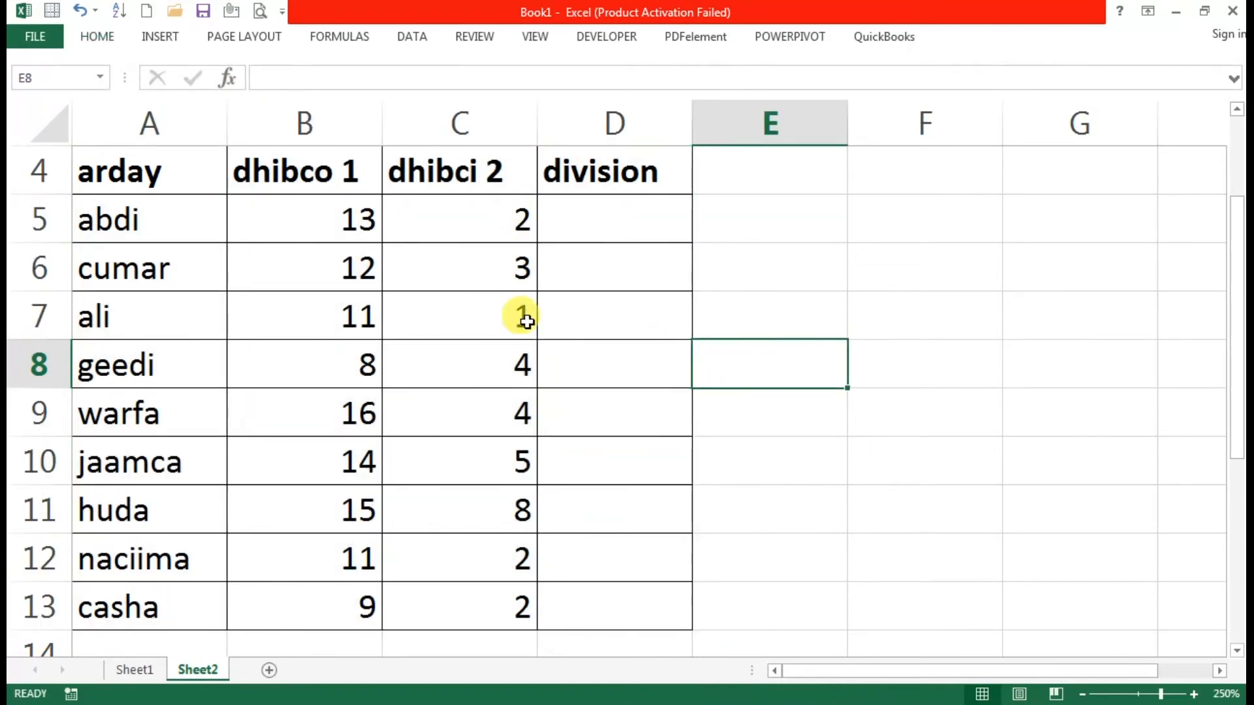
- Enter the formula =B5/C5 in D5 to divide abdi's dhibco 1 by dhibci 2
{"action": "scroll", "coordinate": [572, 423], "scroll_direction": "up", "scroll_amount": 1}
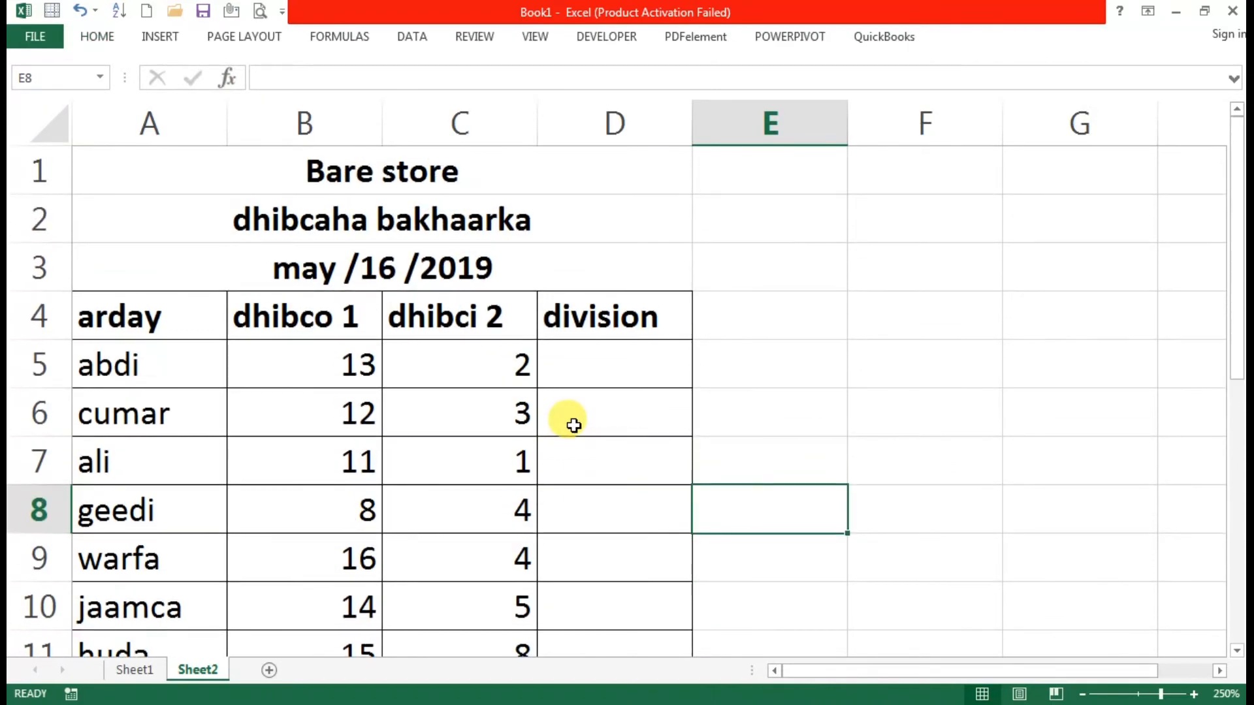
{"action": "scroll", "coordinate": [572, 423], "scroll_direction": "down", "scroll_amount": 1}
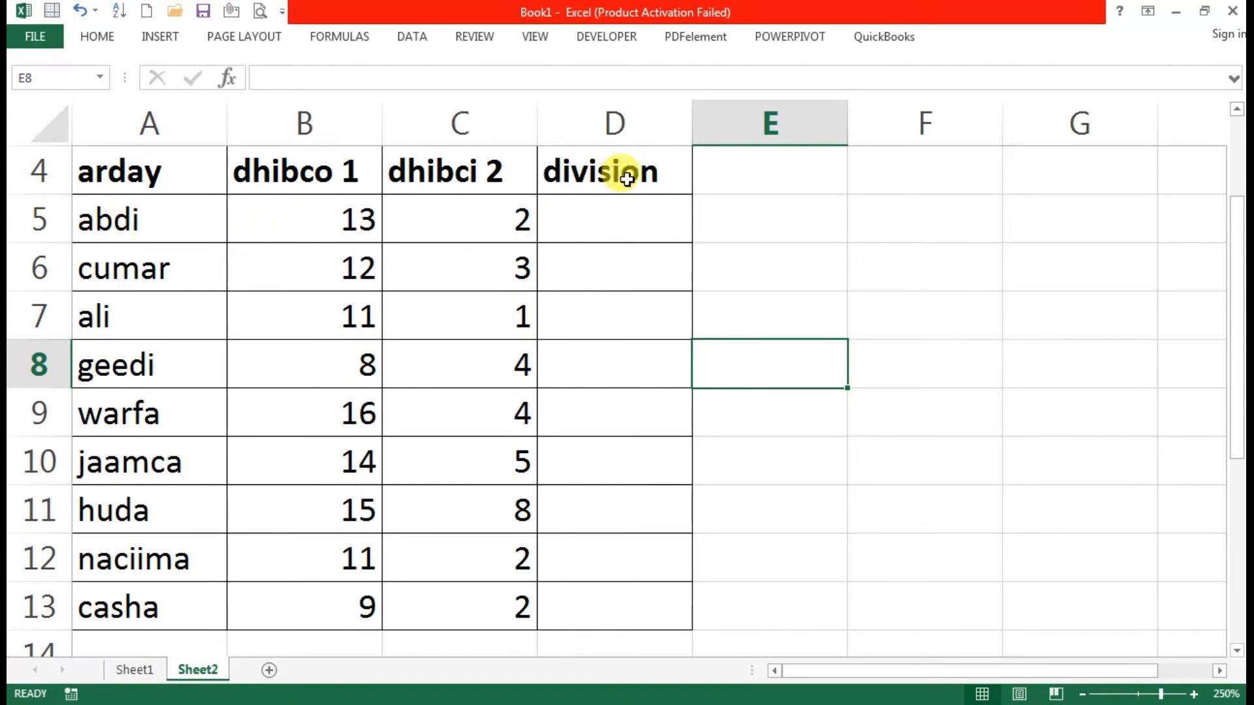
{"action": "left_click", "coordinate": [627, 229]}
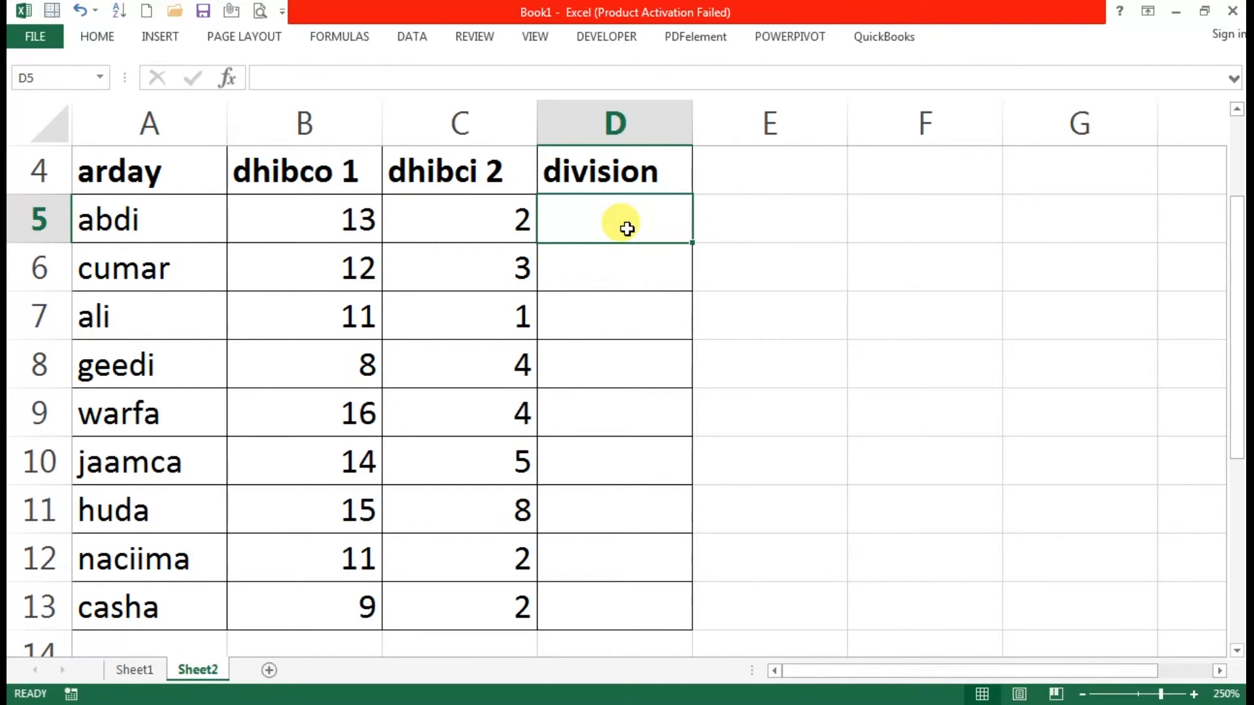
{"action": "type", "text": "="}
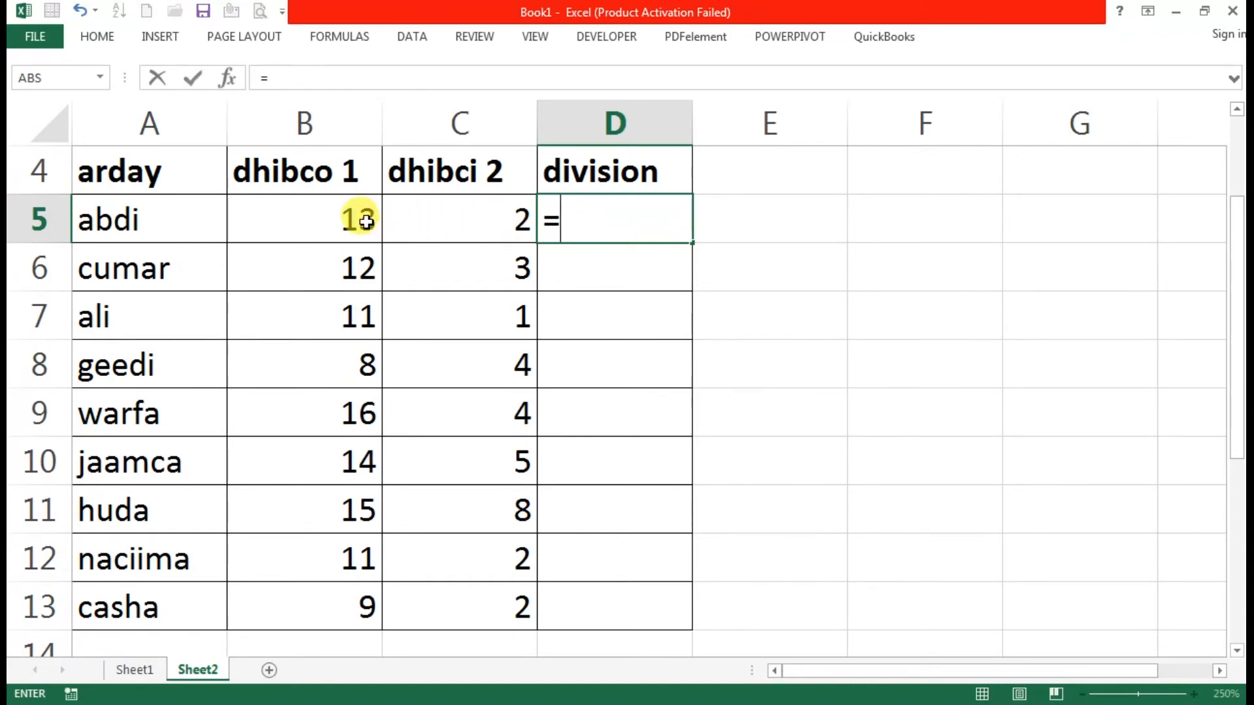
{"action": "left_click", "coordinate": [367, 222]}
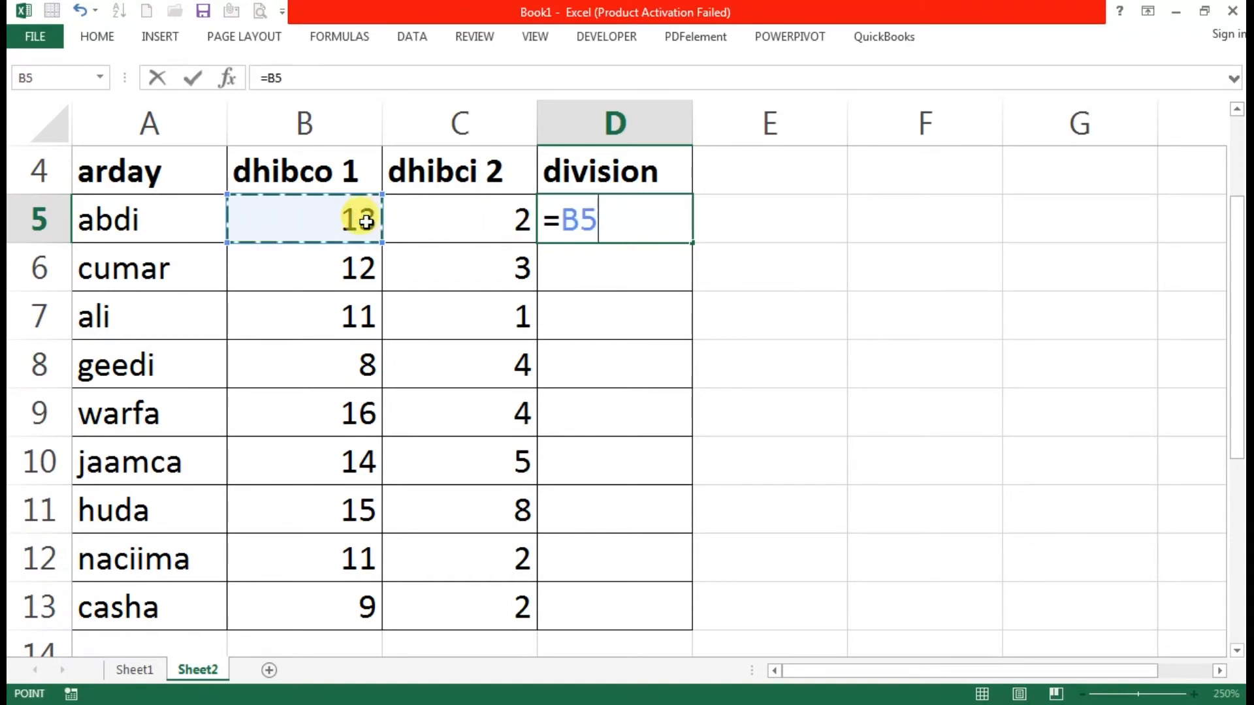
{"action": "type", "text": "/"}
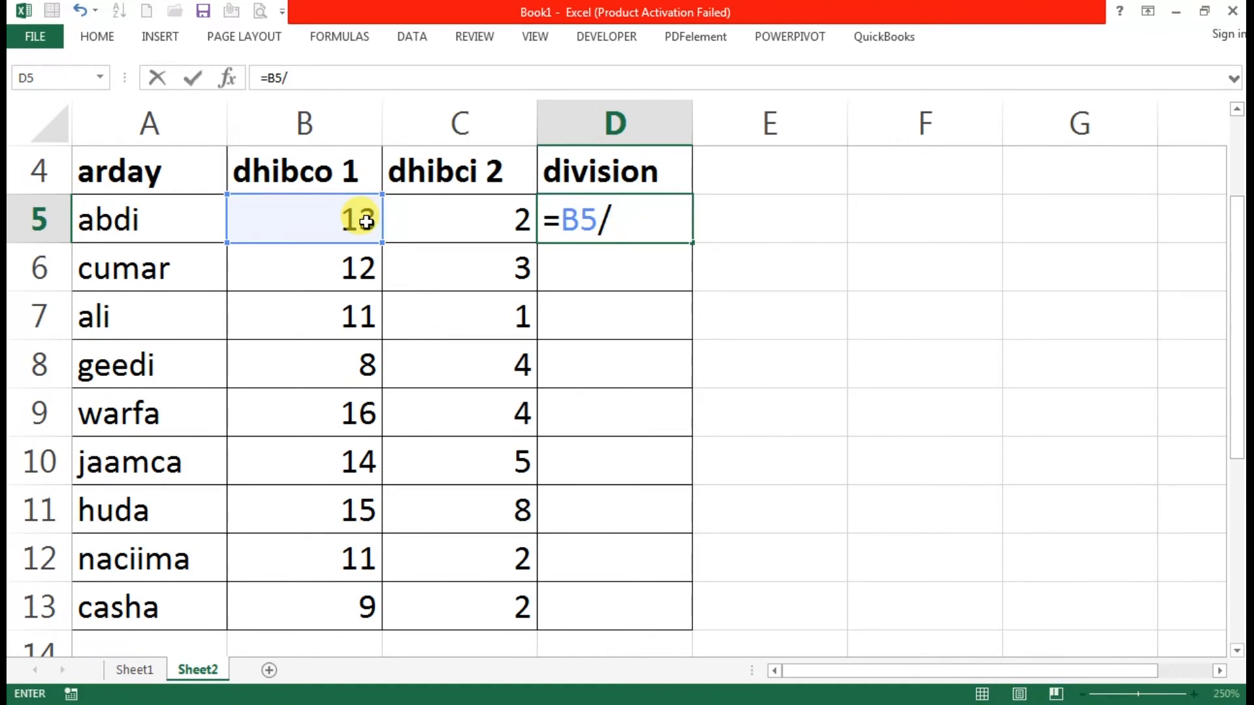
{"action": "left_click", "coordinate": [469, 224]}
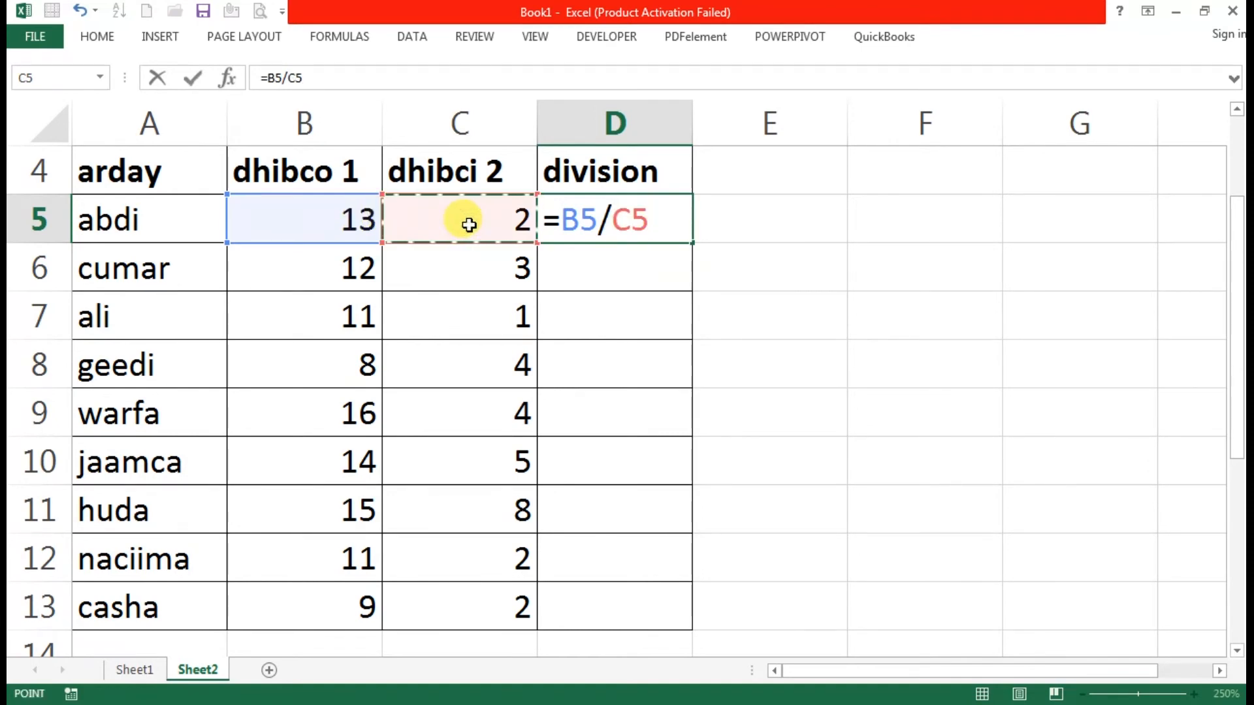
{"action": "key", "text": "Return"}
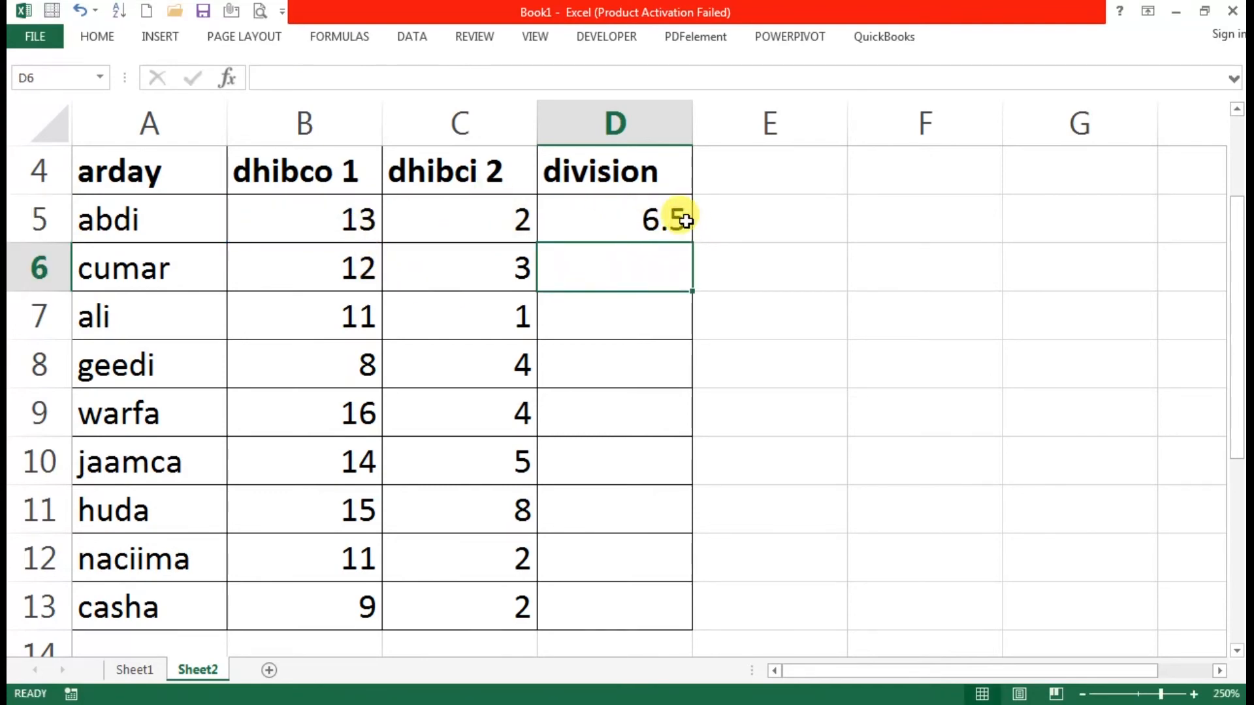
- Fill the division formula from D5 down through D13 for the remaining students, and reselect D5
{"action": "left_click", "coordinate": [681, 219]}
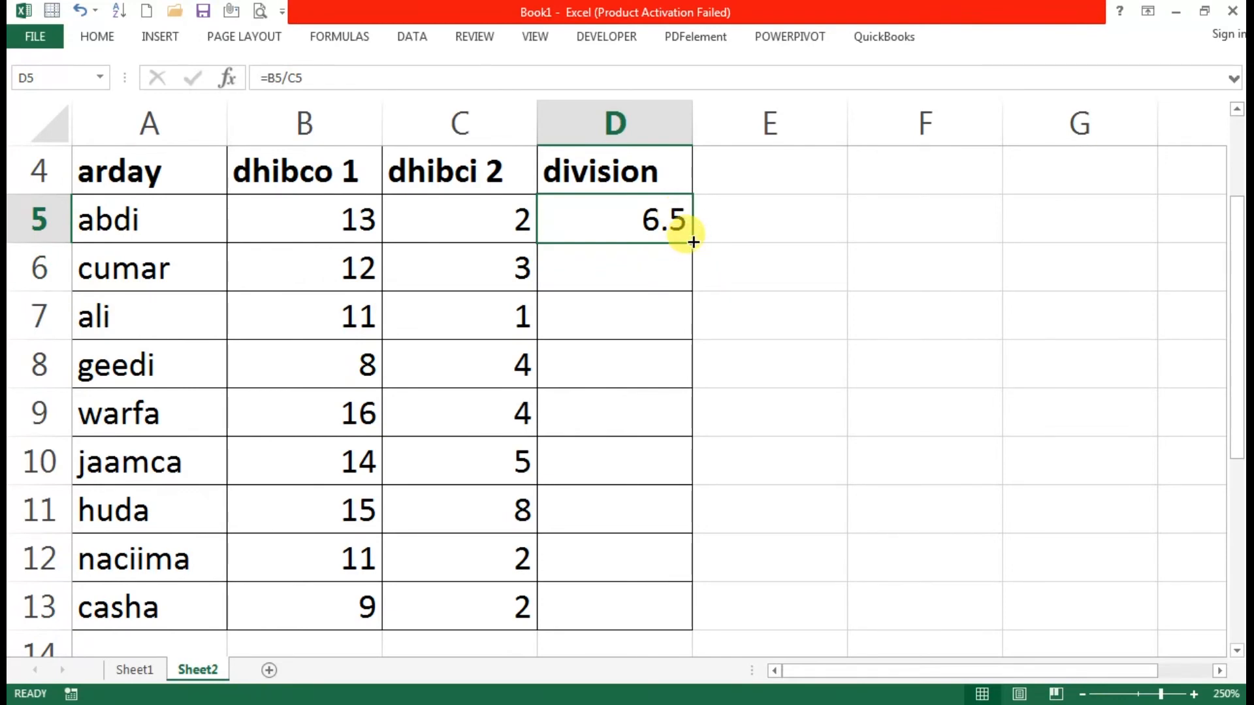
{"action": "double_click", "coordinate": [692, 242]}
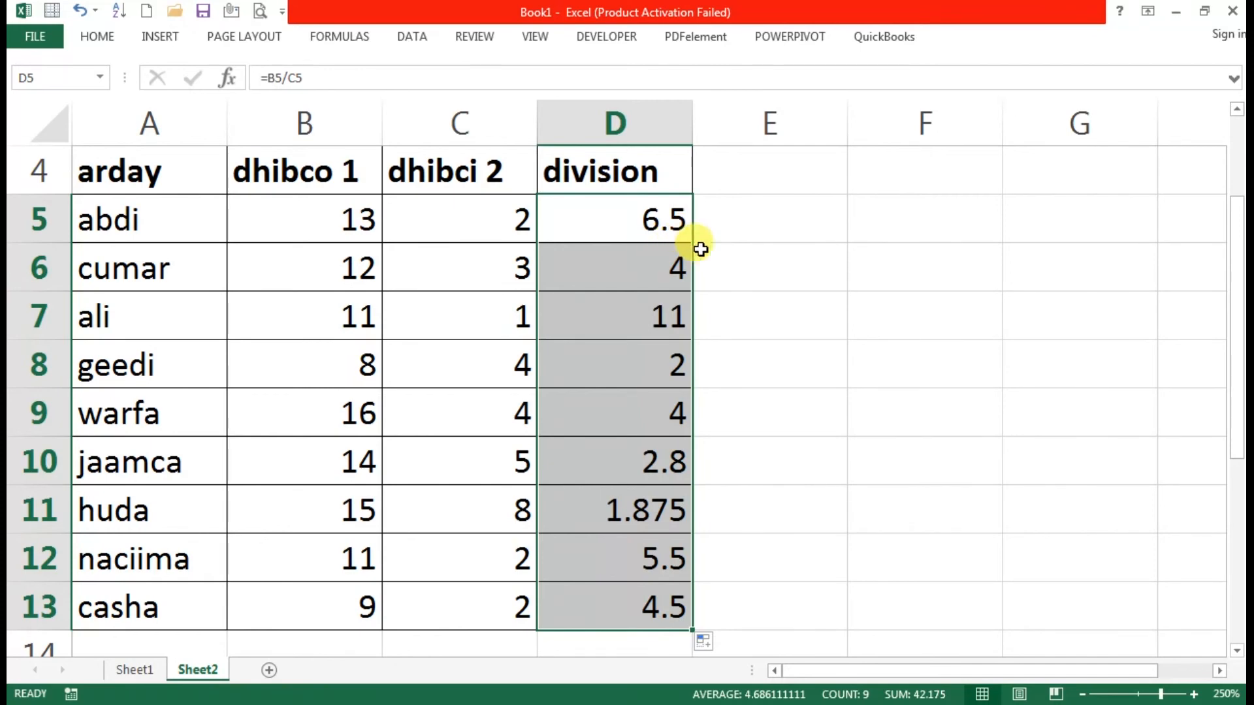
{"action": "left_click", "coordinate": [826, 323]}
{"action": "left_click", "coordinate": [631, 224]}
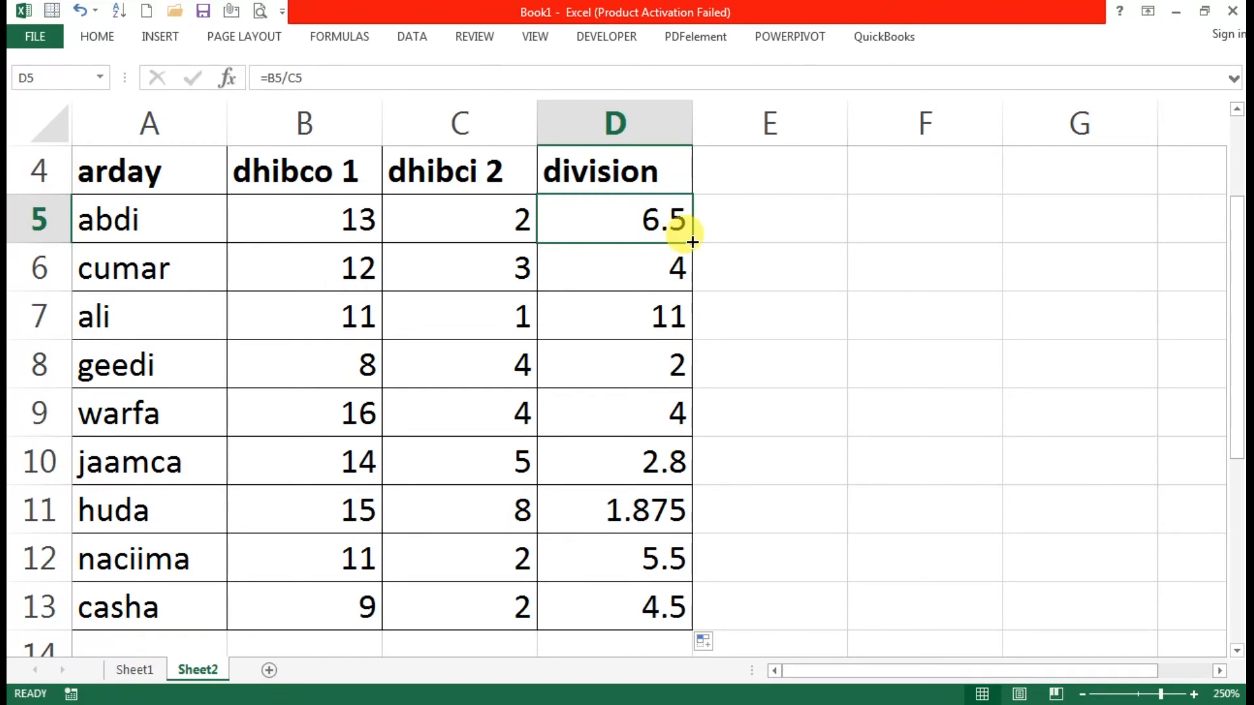
{"action": "double_click", "coordinate": [692, 242]}
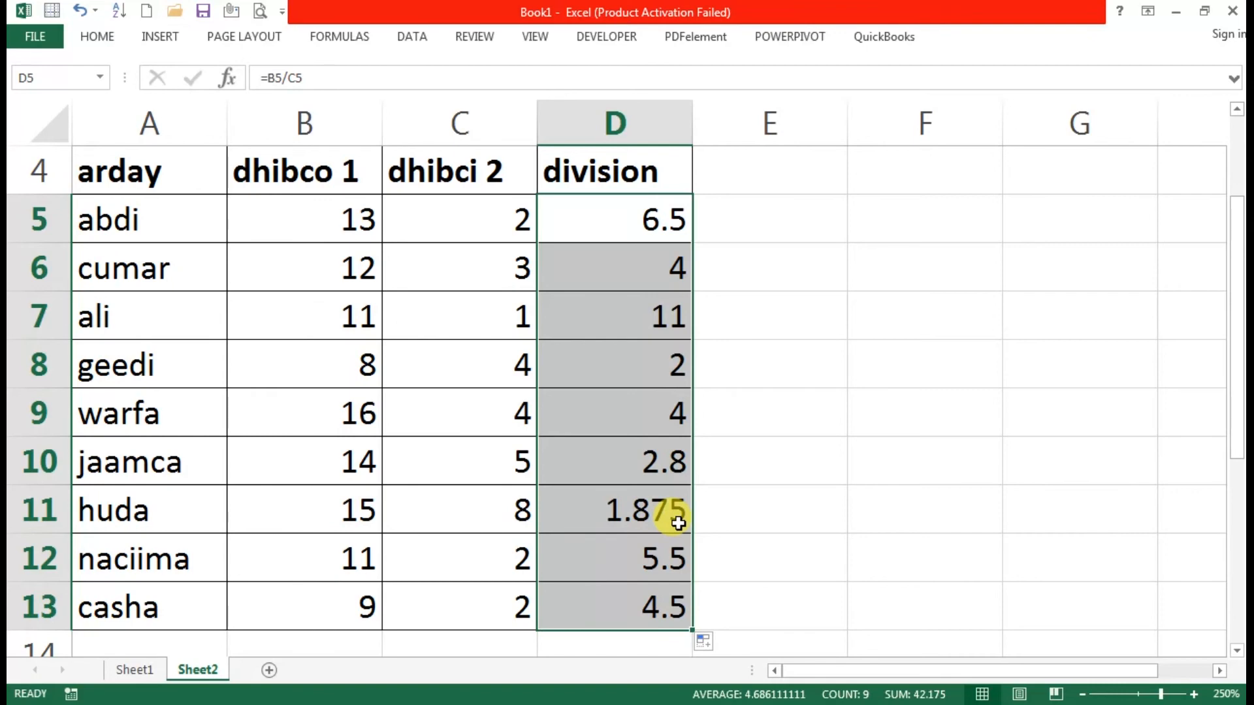
{"action": "left_click", "coordinate": [621, 212]}
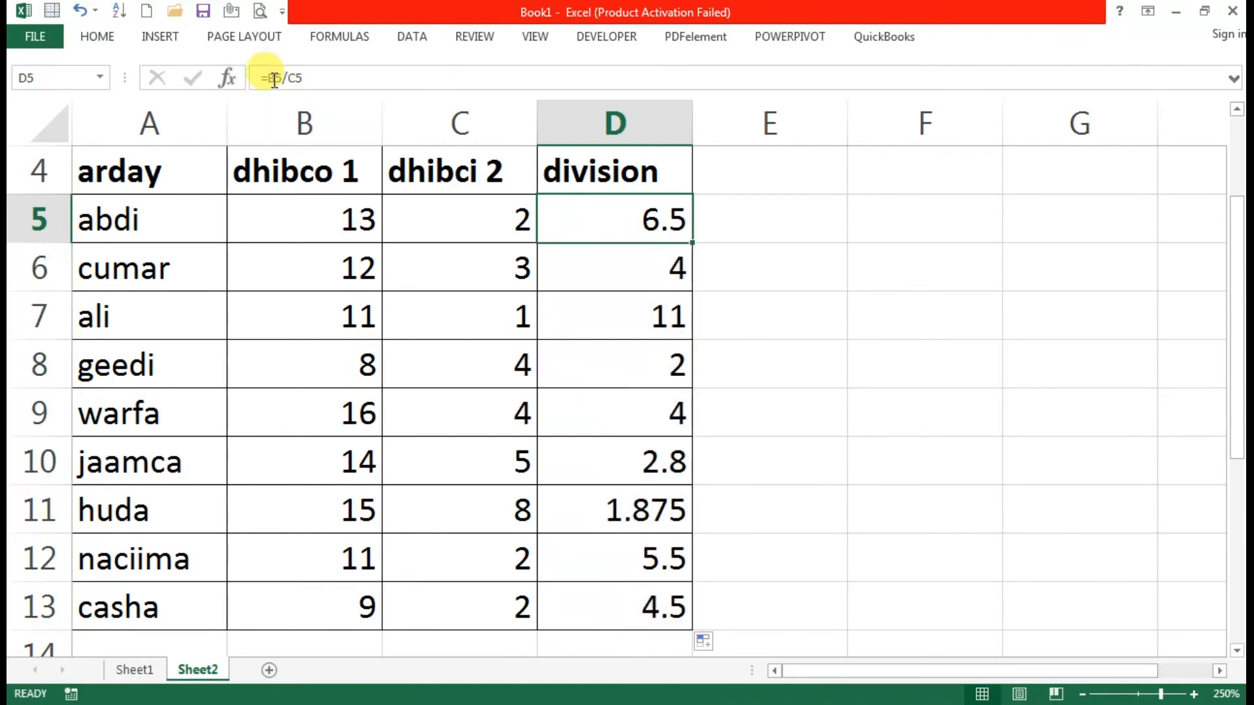